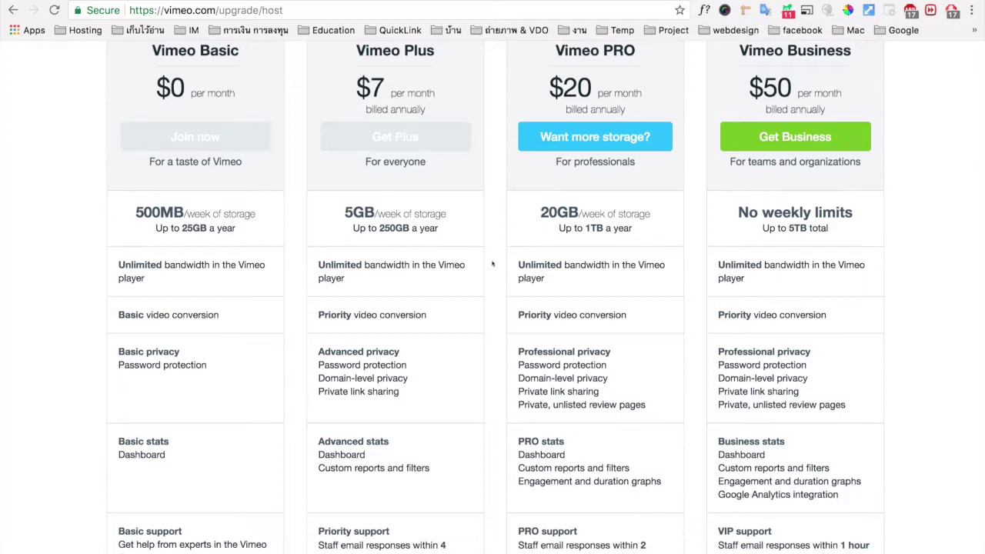
Log in to Vimeo with the account's prefilled email credentials.
mouse_move(397, 379)
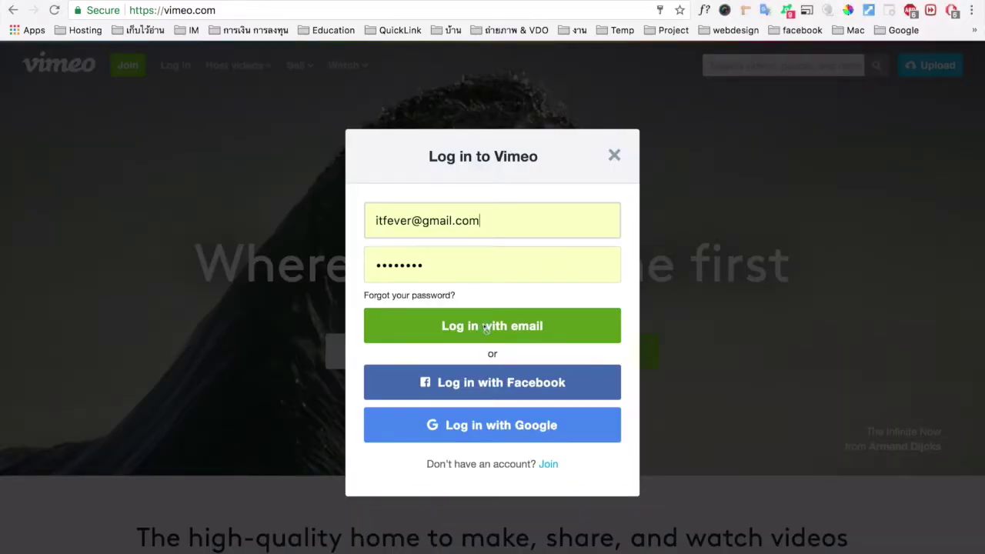
left_click(486, 326)
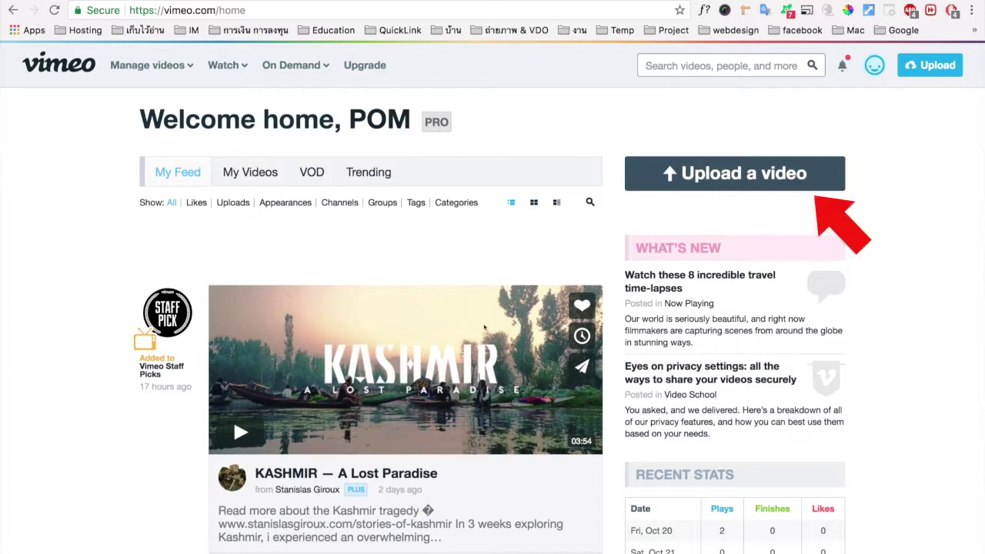
Upload the video file example VDO.mp4 from the itfever folder.
left_click(677, 178)
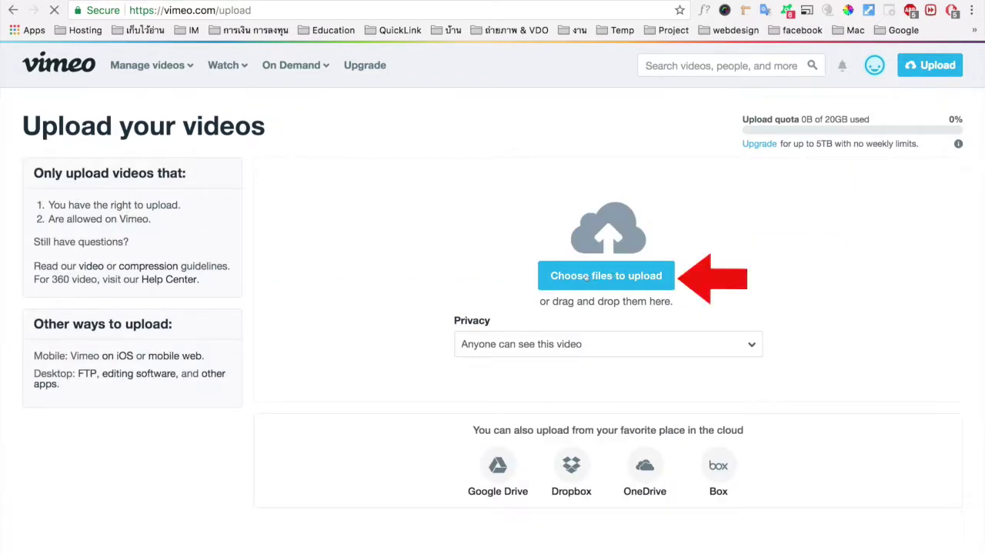
left_click(586, 277)
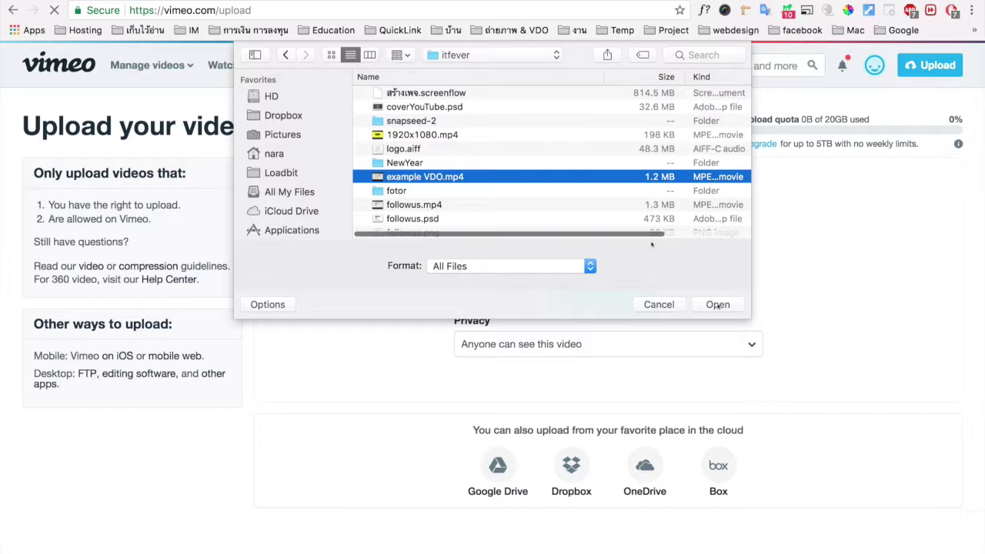
key("Return")
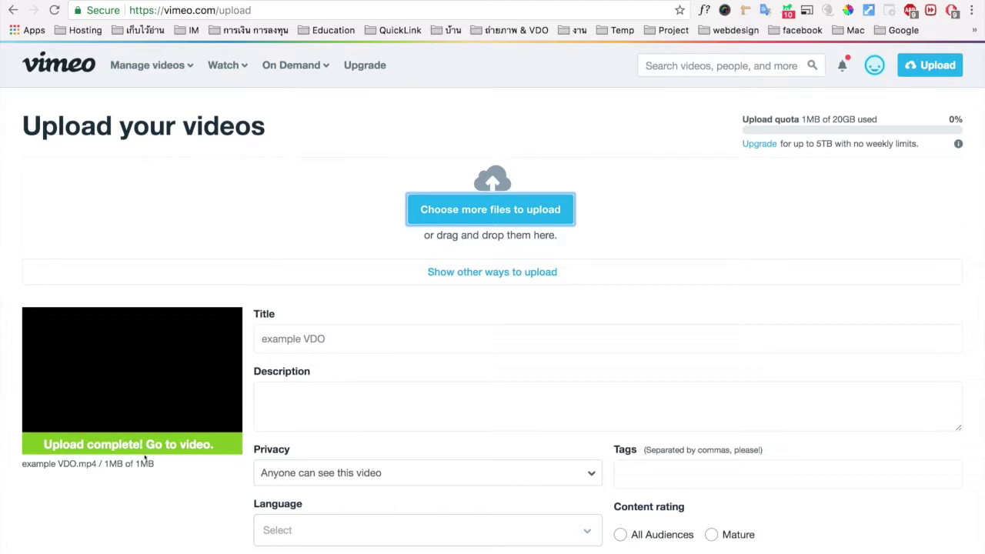
Keep the uploaded video's title as example VDO and enter the description "ตัวอย่างการ upload vdo".
scroll(330, 297, "down", 1)
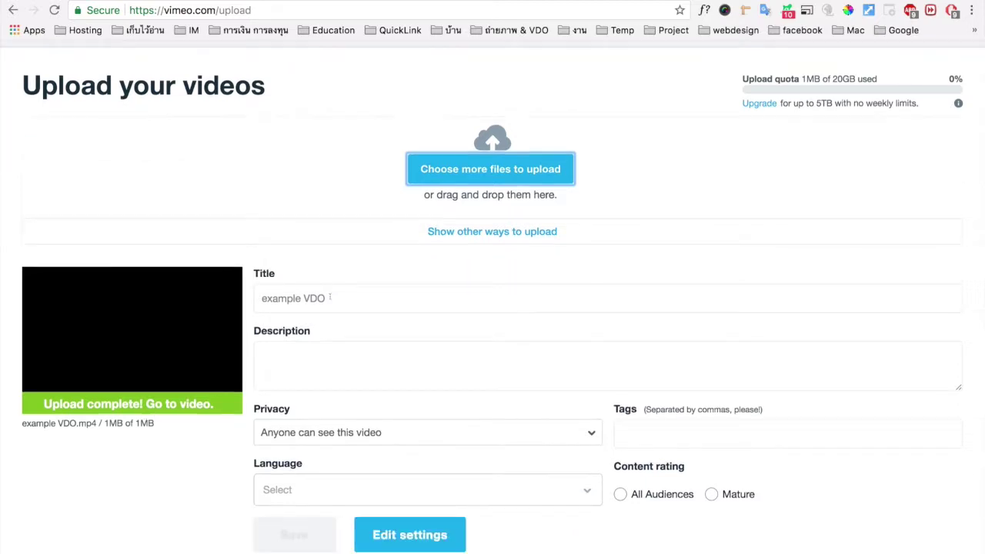
triple_click(330, 298)
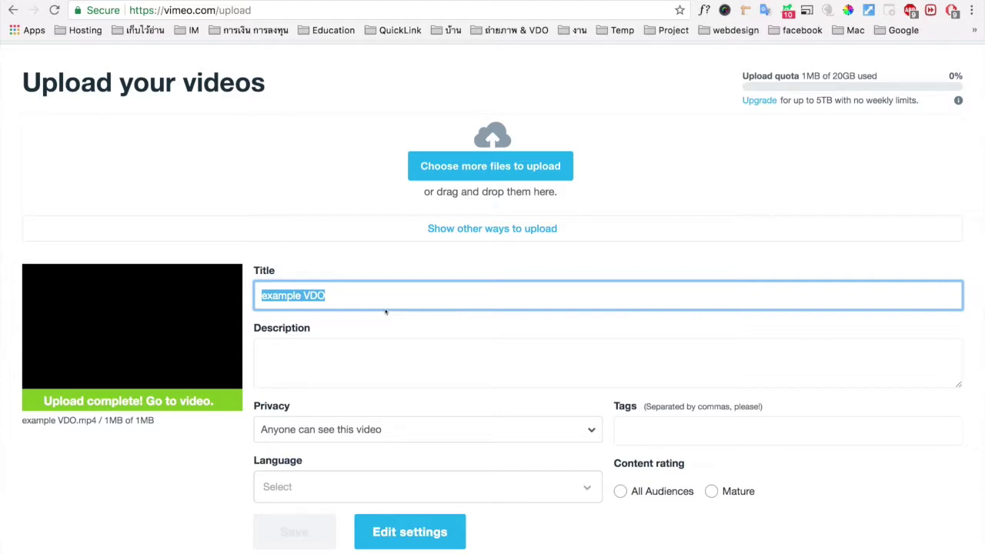
key("Right")
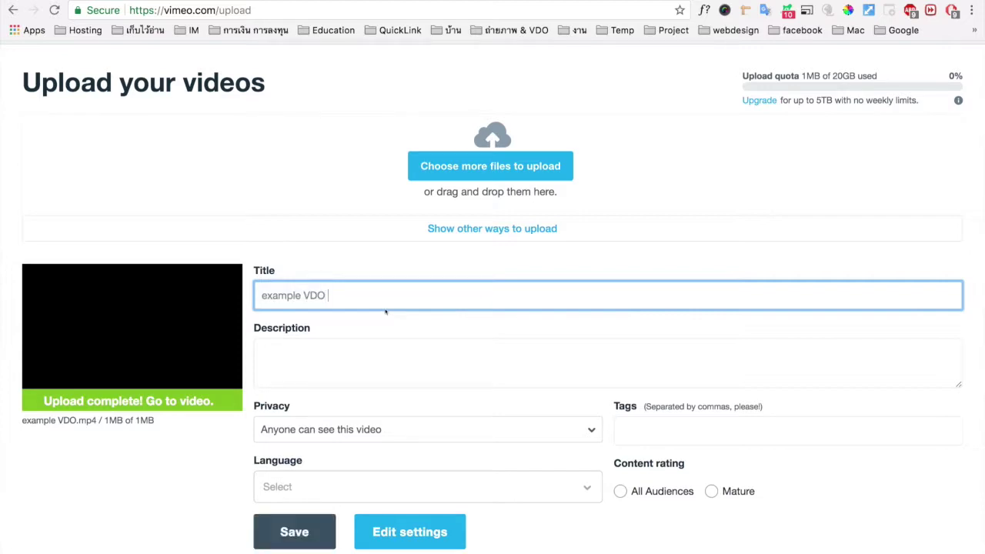
left_click(354, 351)
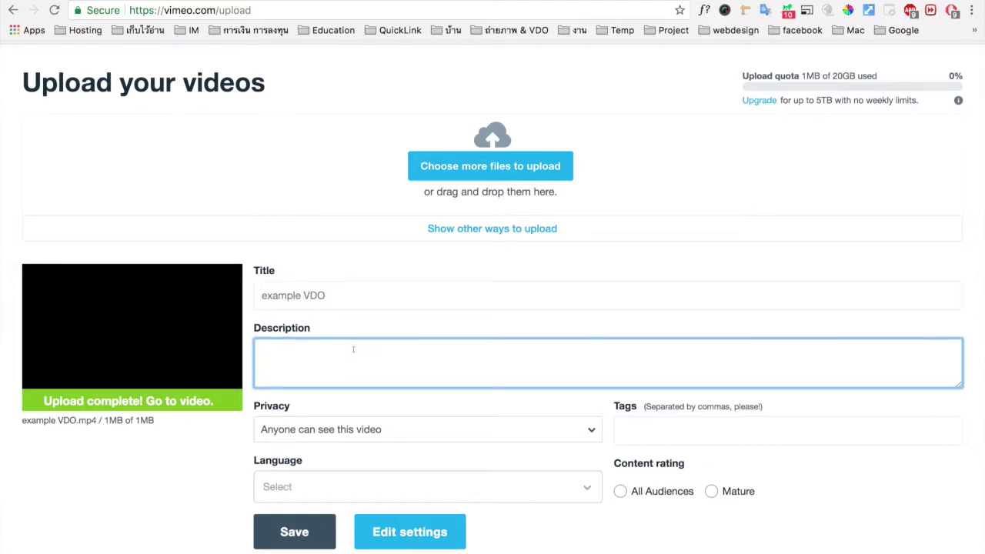
type("ตัวอย่างการ upload vdo")
Set the uploaded video's privacy to Hide this video from Vimeo.
scroll(576, 347, "down", 3)
left_click(581, 344)
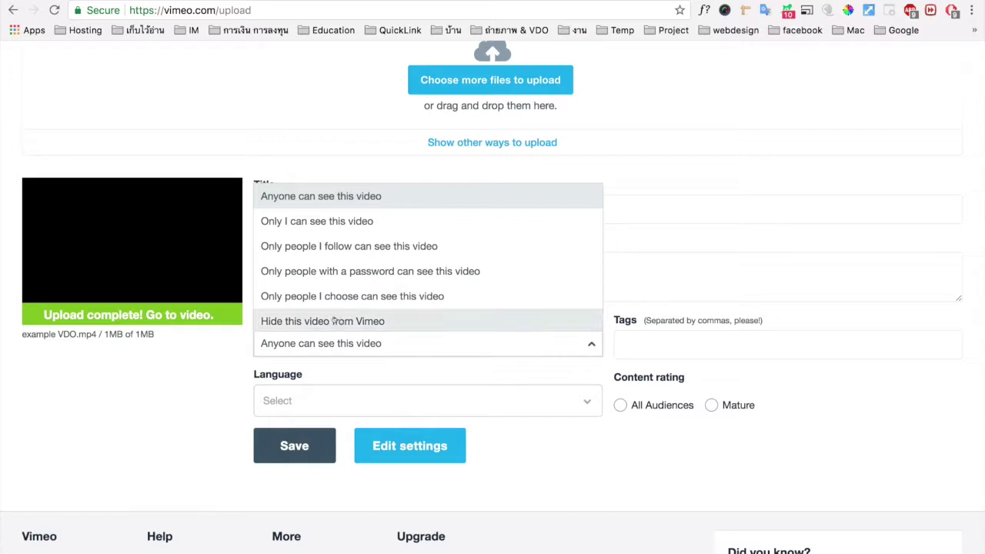
left_click(387, 320)
Set the uploaded video's language to Thai and save its details.
left_click(455, 400)
scroll(452, 396, "down", 1)
type("thai")
key("Return")
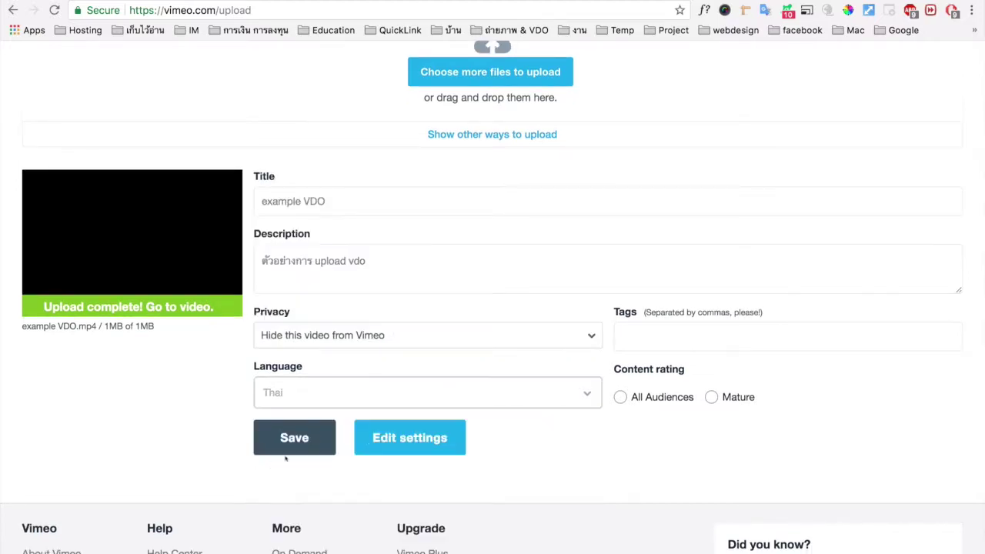
left_click(288, 445)
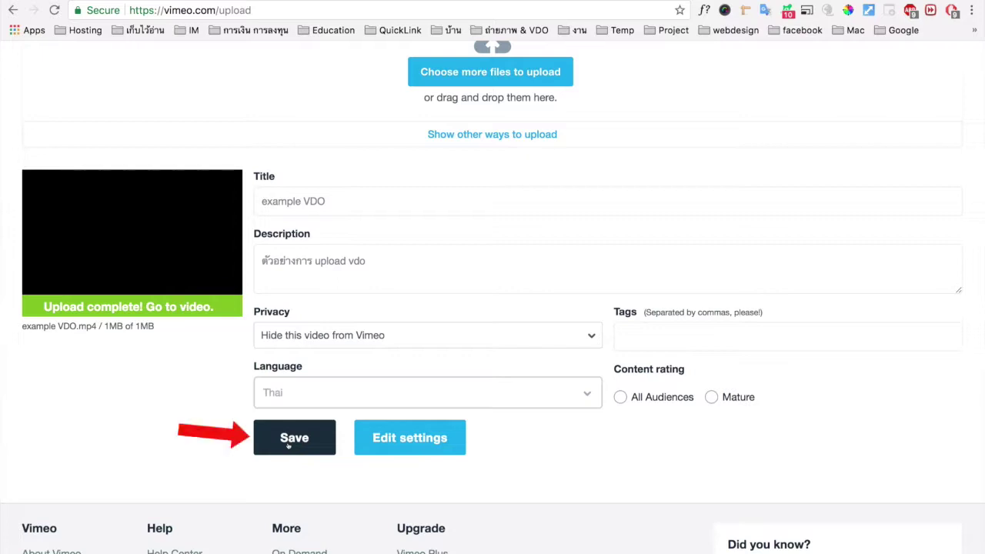
Go to the list of own videos and open the settings of example VDO.
scroll(288, 445, "up", 3)
mouse_move(177, 67)
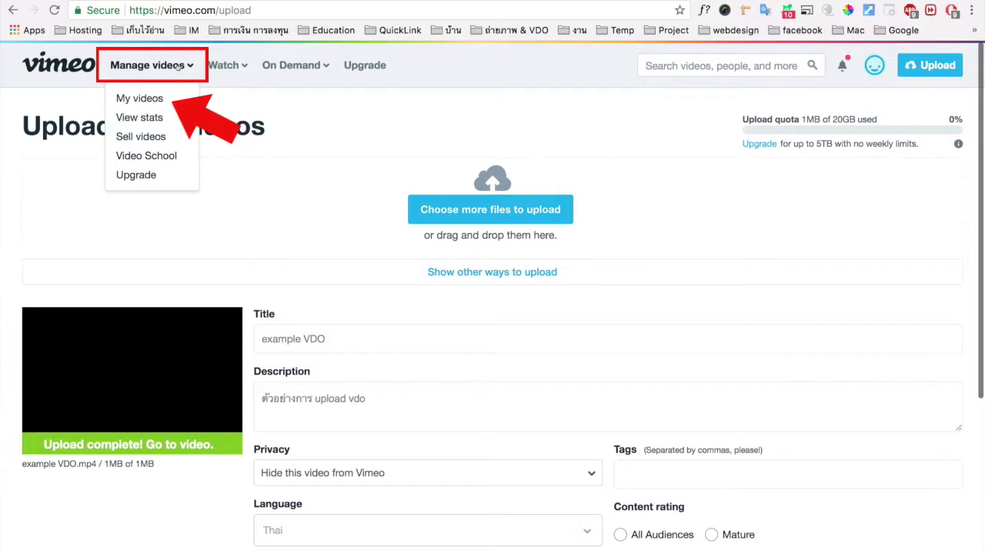
left_click(134, 98)
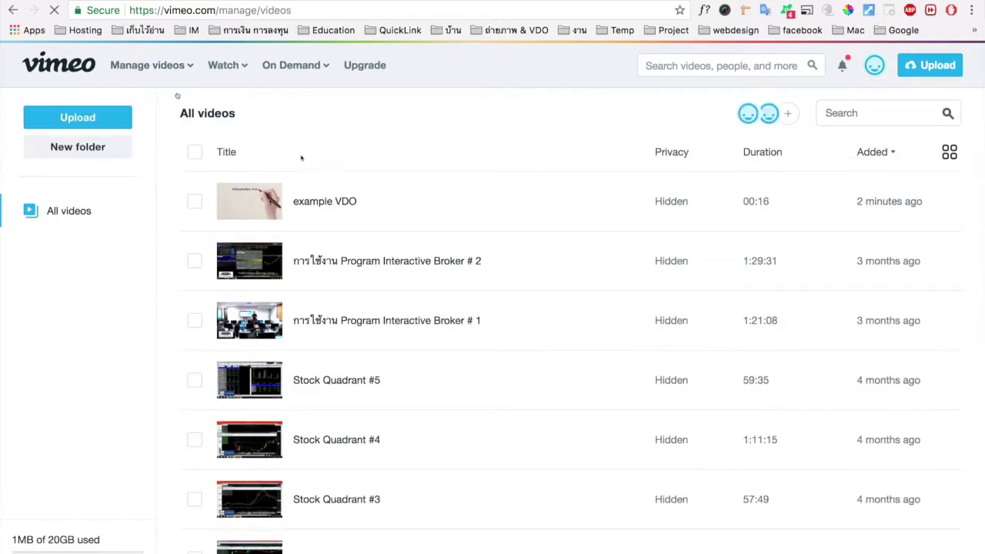
mouse_move(311, 197)
mouse_move(521, 191)
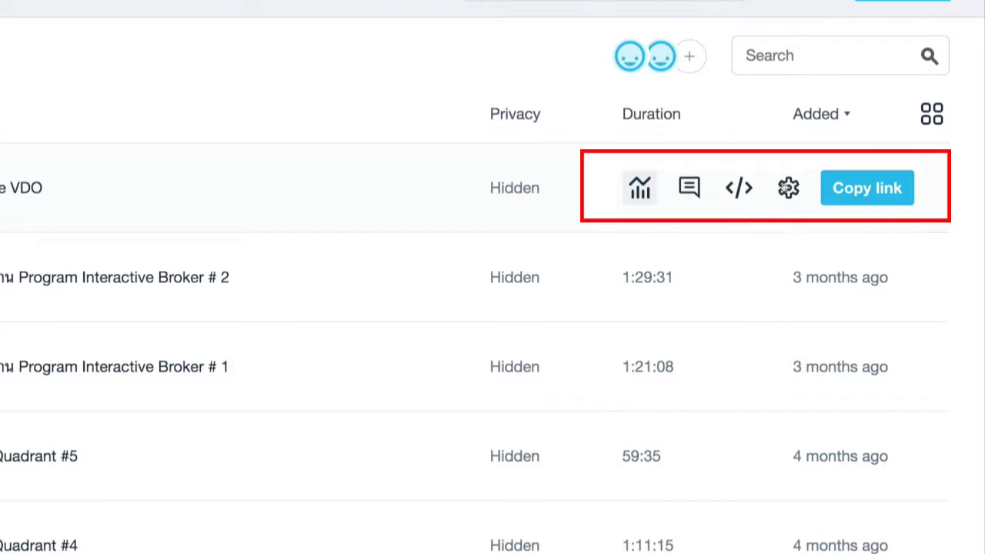
left_click(787, 188)
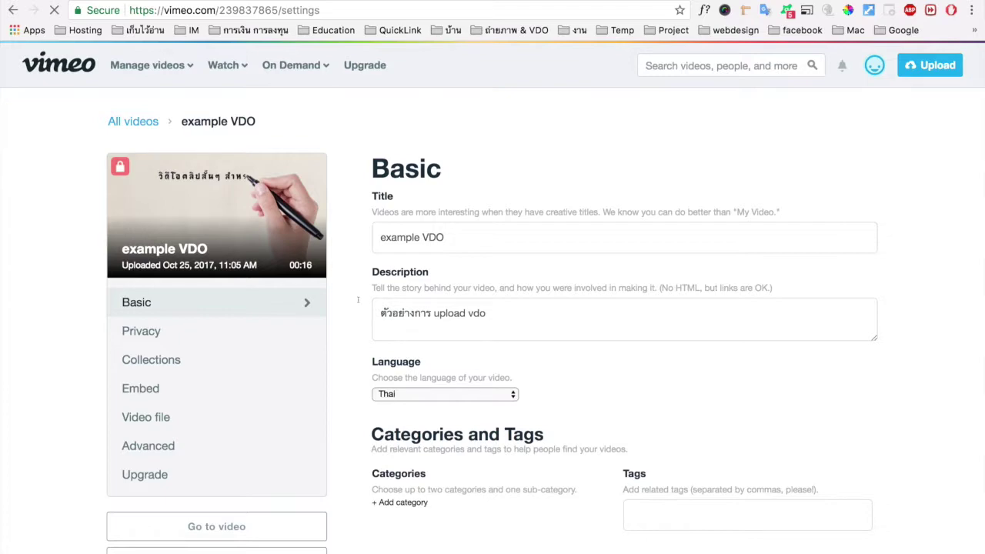
In the video's privacy settings, allow embedding only on chosen sites and enter the domain supertrader.co.th.
scroll(358, 300, "down", 5)
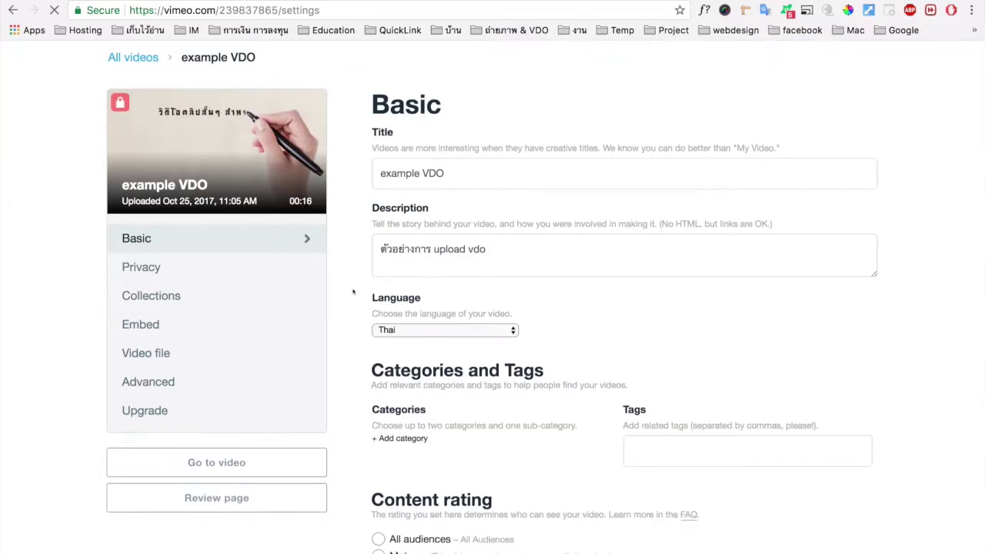
scroll(348, 280, "down", 5)
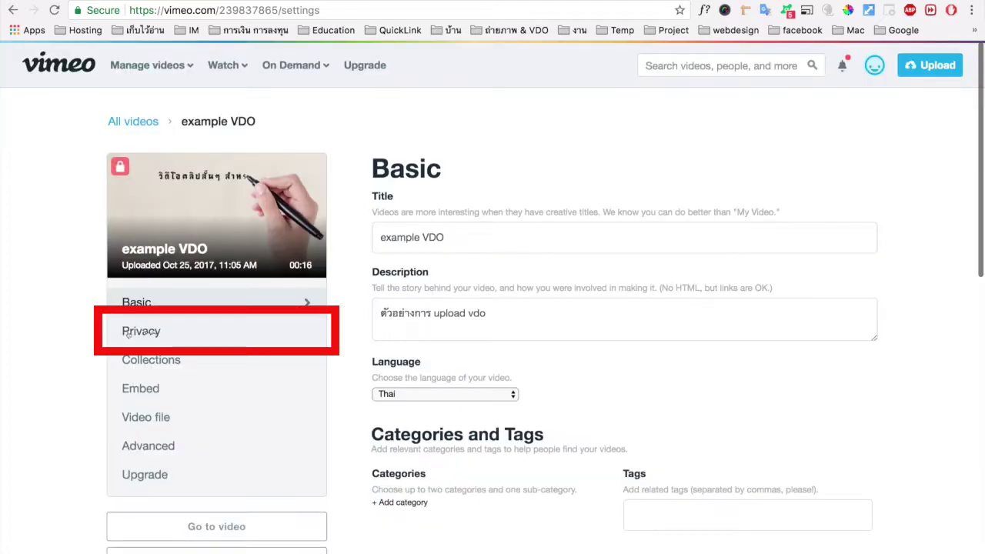
left_click(128, 333)
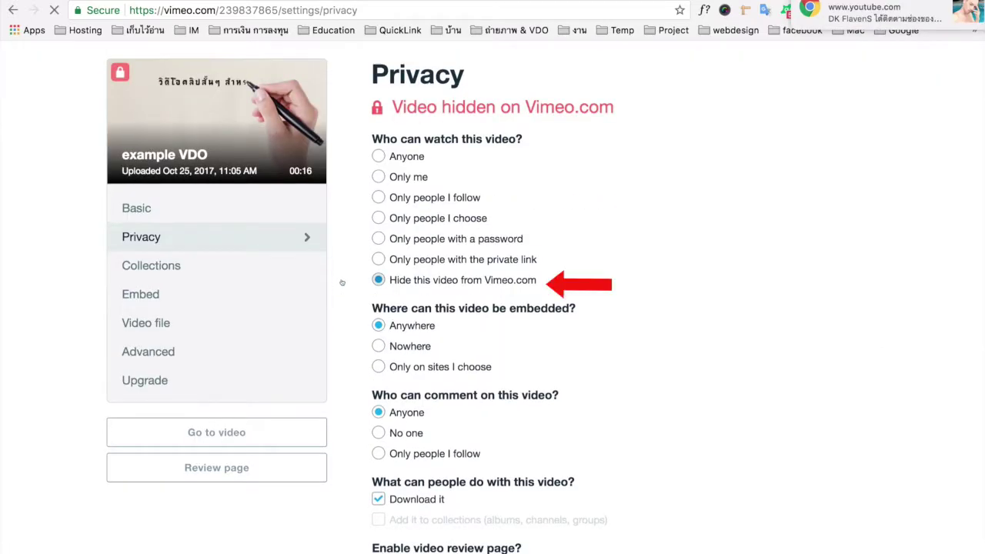
scroll(338, 285, "down", 2)
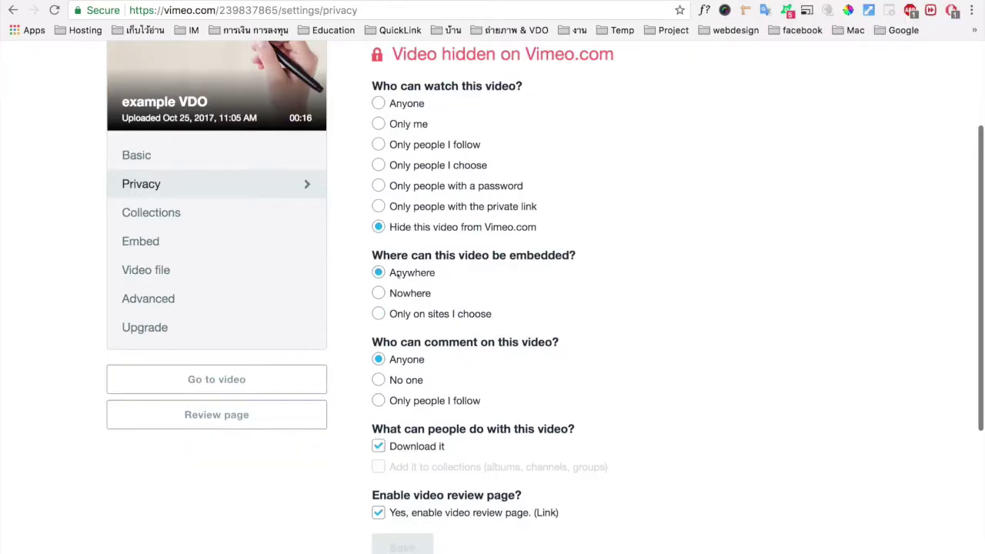
left_click(377, 314)
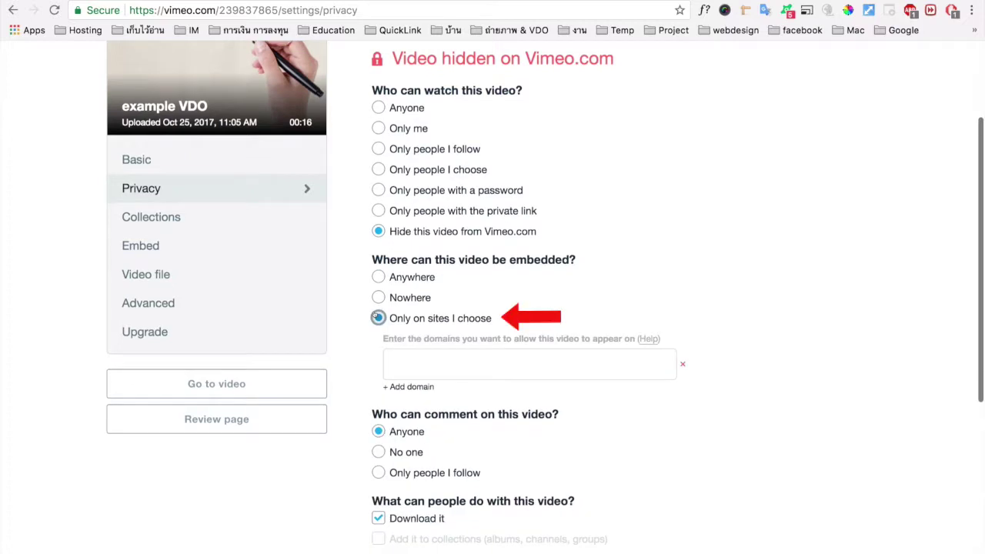
scroll(365, 314, "down", 2)
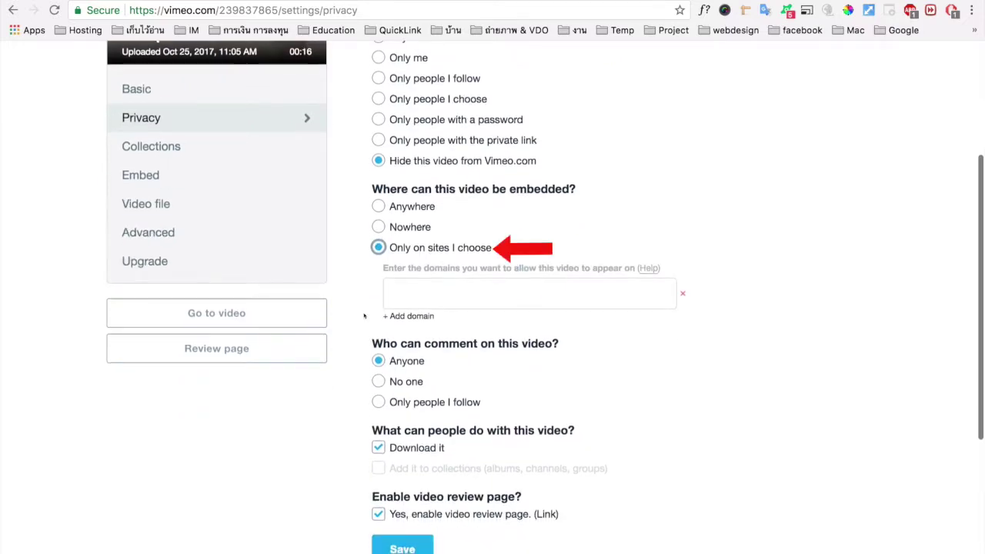
left_click(403, 303)
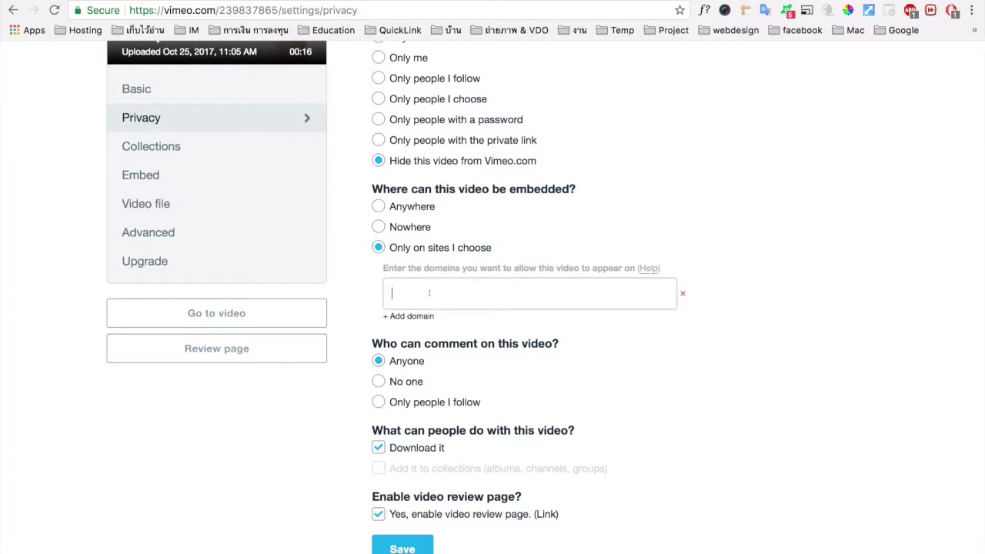
type("supertrader.co.th")
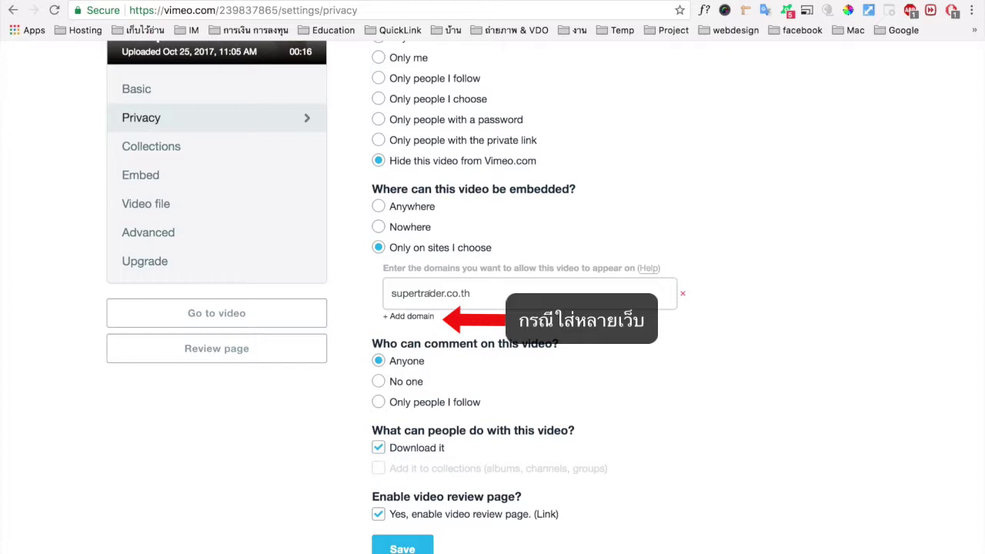
Allow no one to comment, disable downloading and the video review page, and save the privacy settings.
scroll(429, 292, "down", 3)
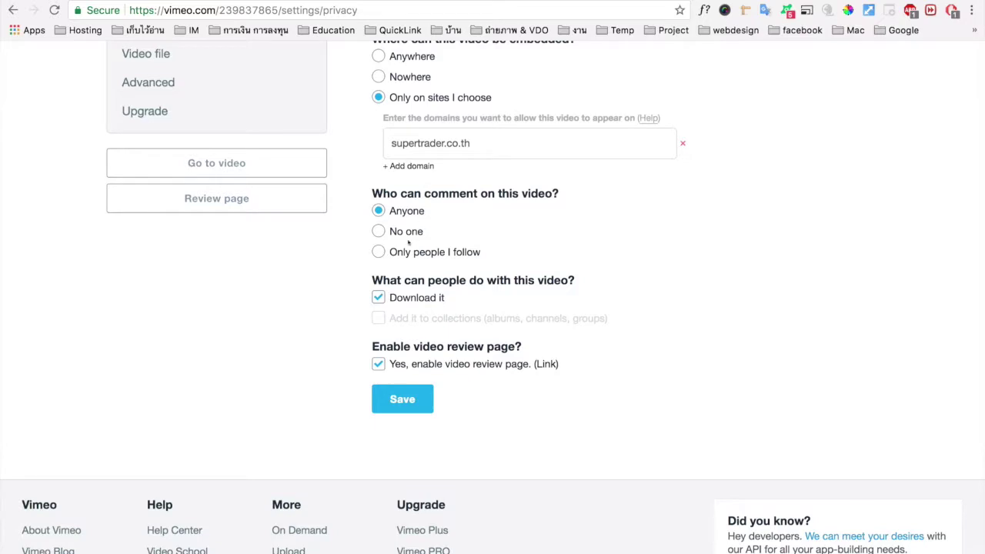
left_click(378, 231)
left_click(379, 297)
left_click(378, 364)
scroll(341, 361, "up", 2)
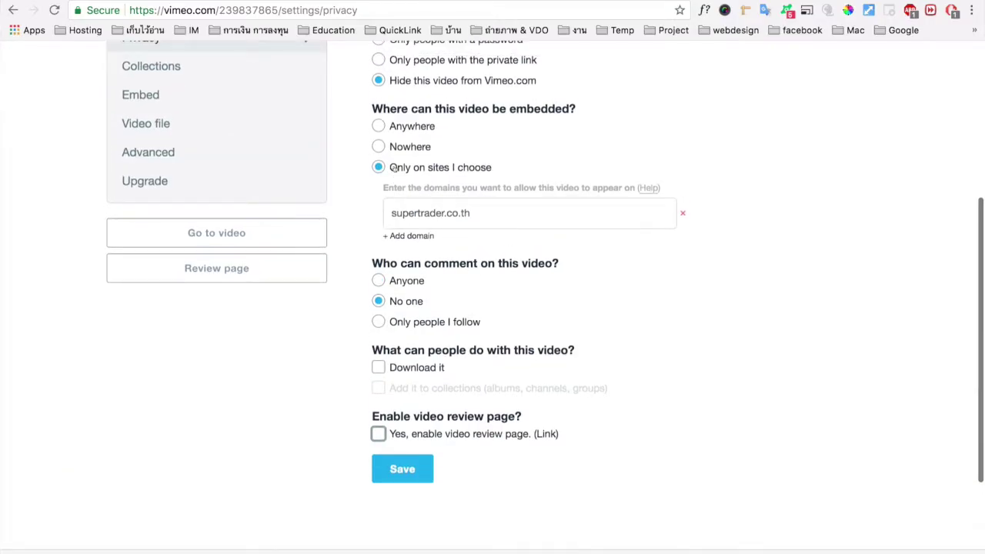
left_click(399, 474)
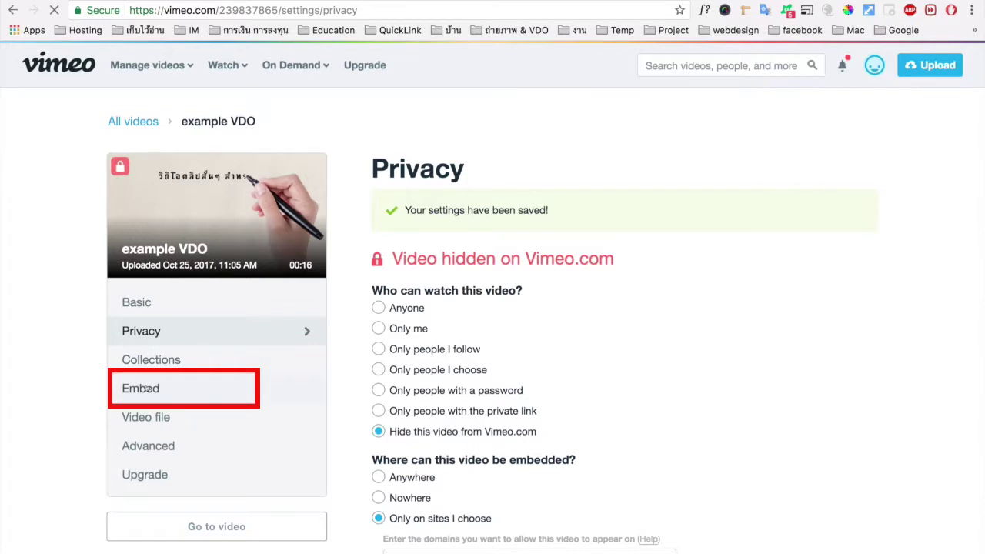
Open the embed settings of example VDO.
left_click(141, 388)
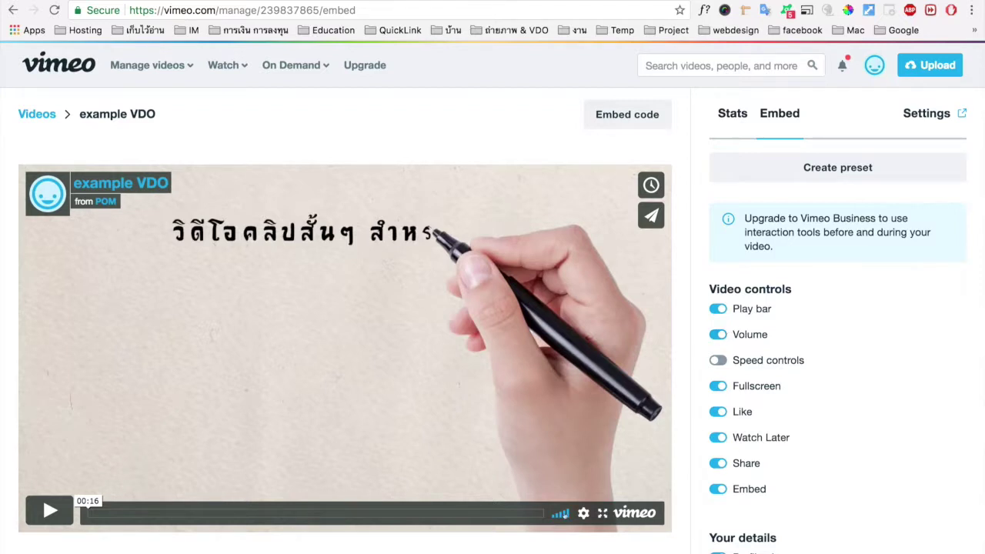
Switch the play bar and volume controls off and back on to preview their effect on the player.
left_click(714, 309)
left_click(713, 309)
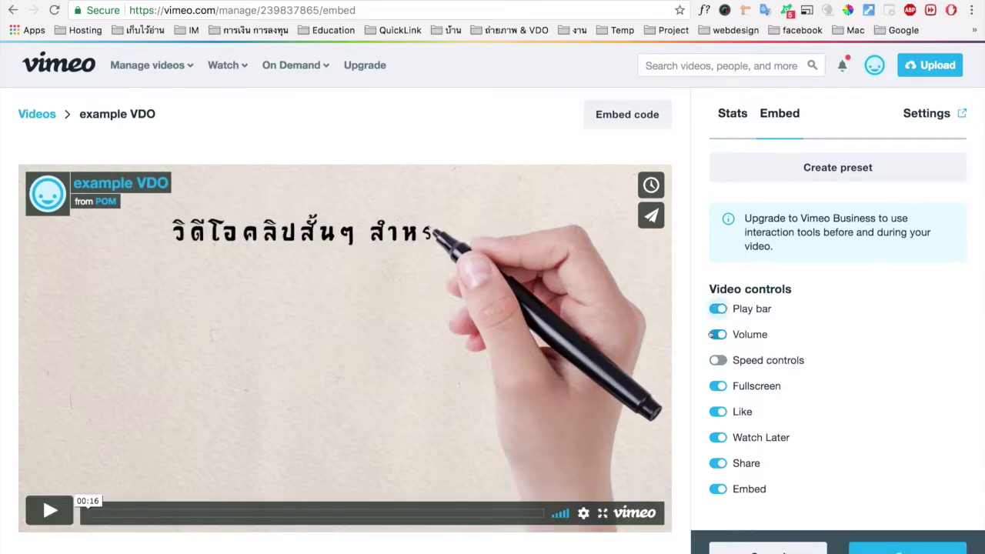
left_click(712, 334)
left_click(714, 334)
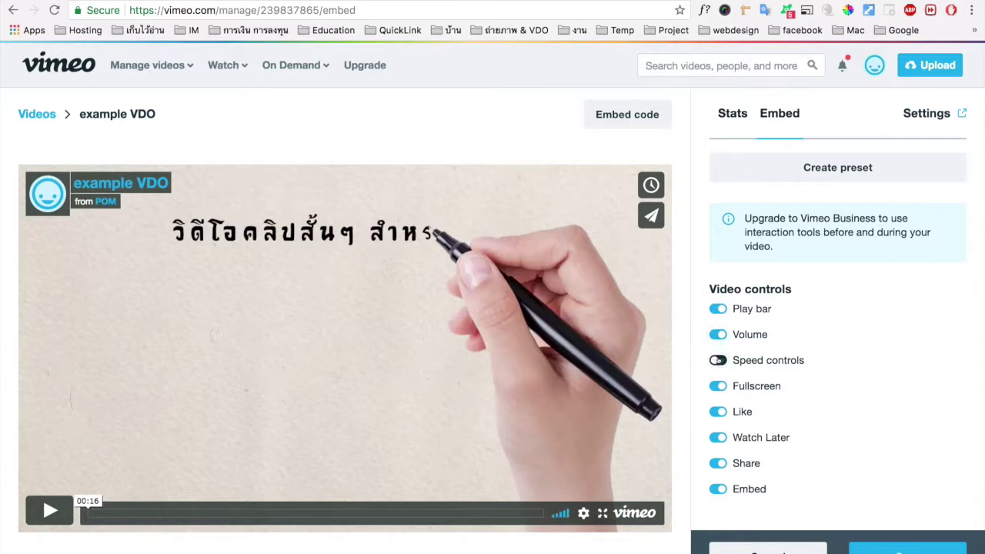
Enable the player's speed controls and turn off its Like, Watch Later, Share and Embed controls.
left_click(712, 360)
left_click(713, 346)
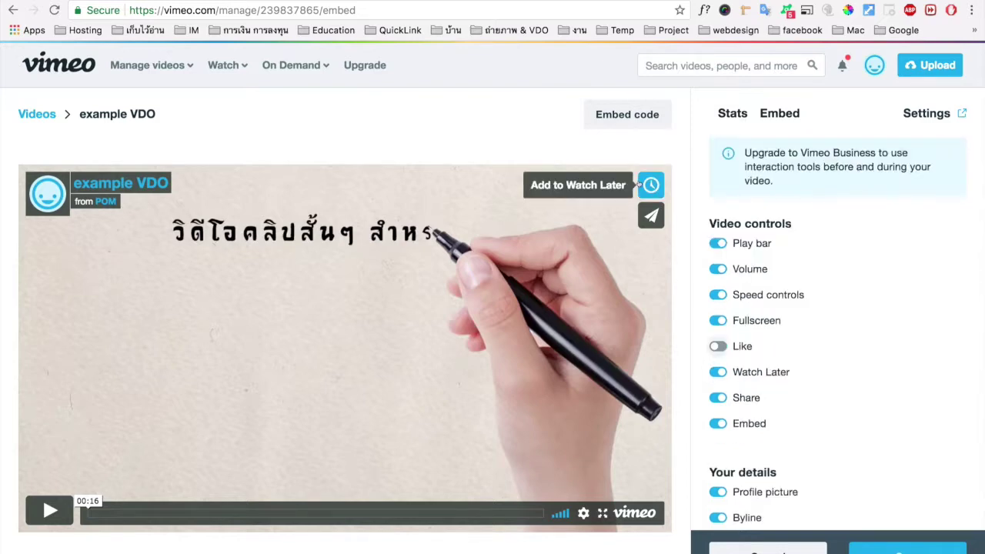
left_click(713, 371)
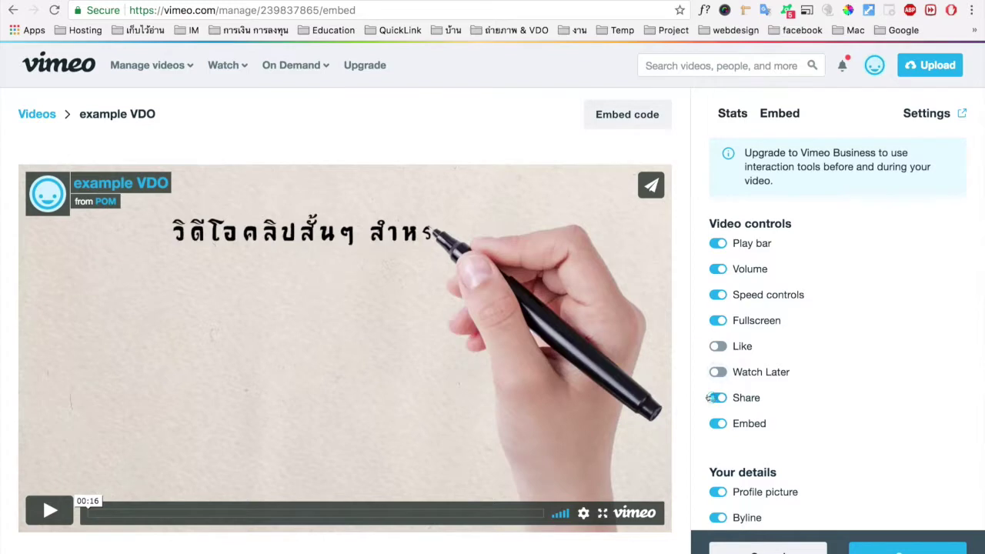
left_click(717, 398)
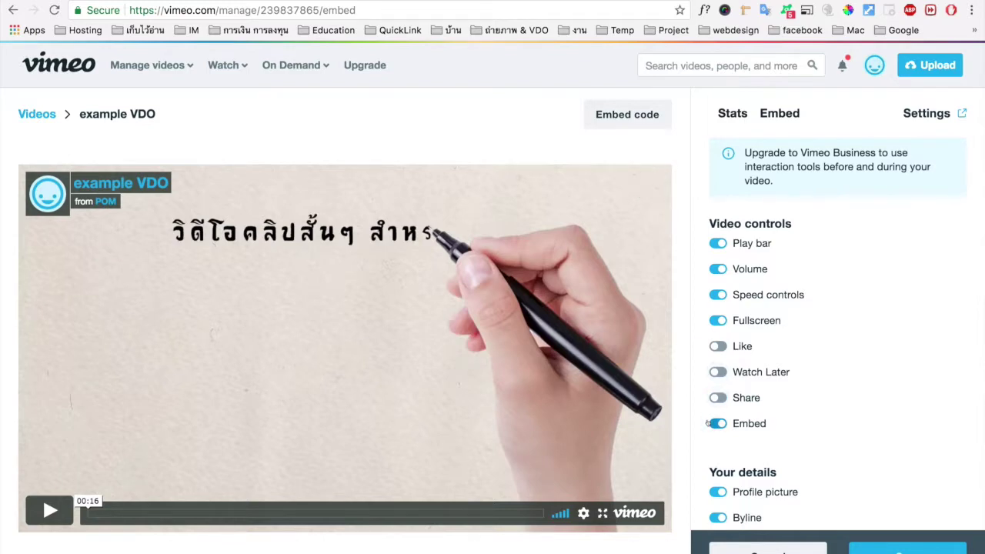
left_click(717, 423)
Hide the profile picture and byline from the embedded player.
scroll(820, 372, "down", 1)
scroll(820, 372, "down", 3)
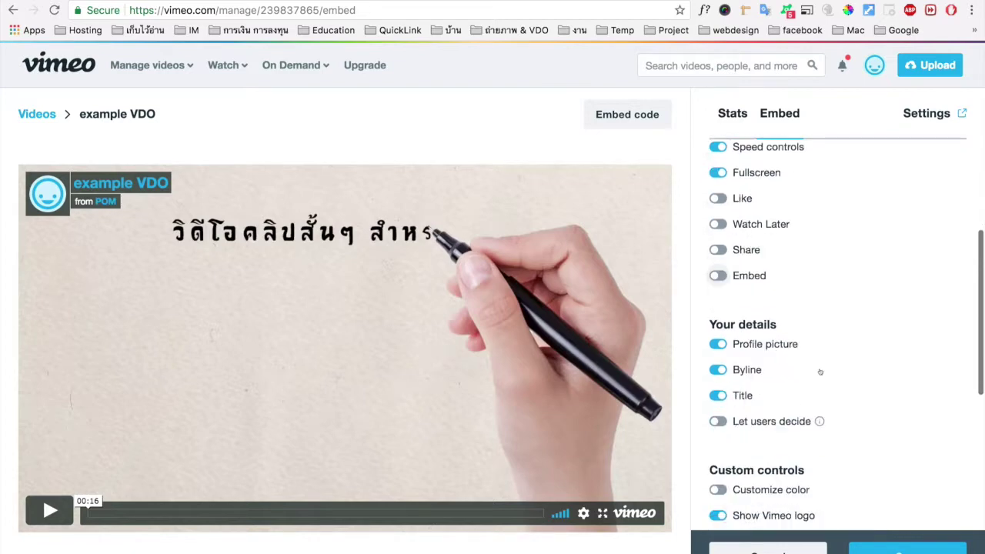
scroll(754, 354, "down", 1)
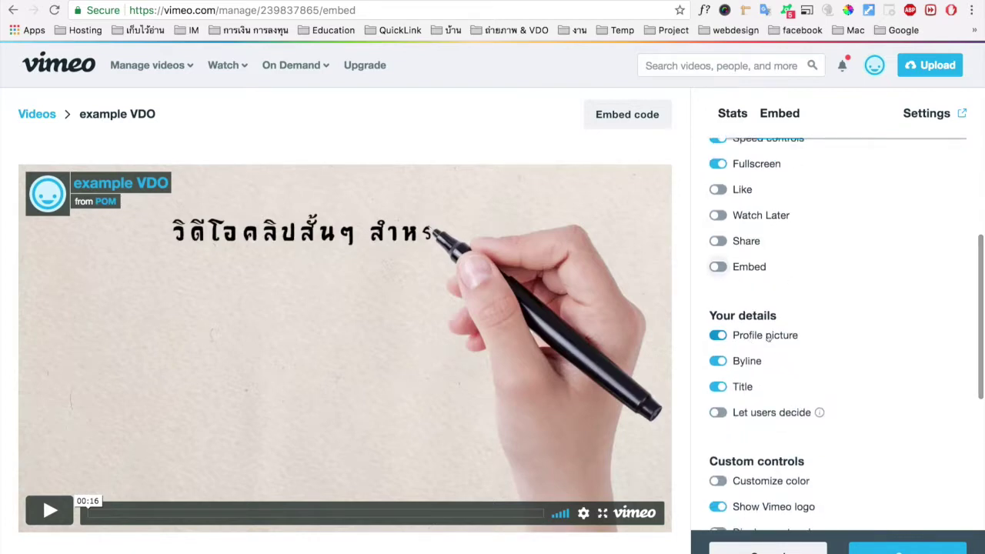
left_click(711, 335)
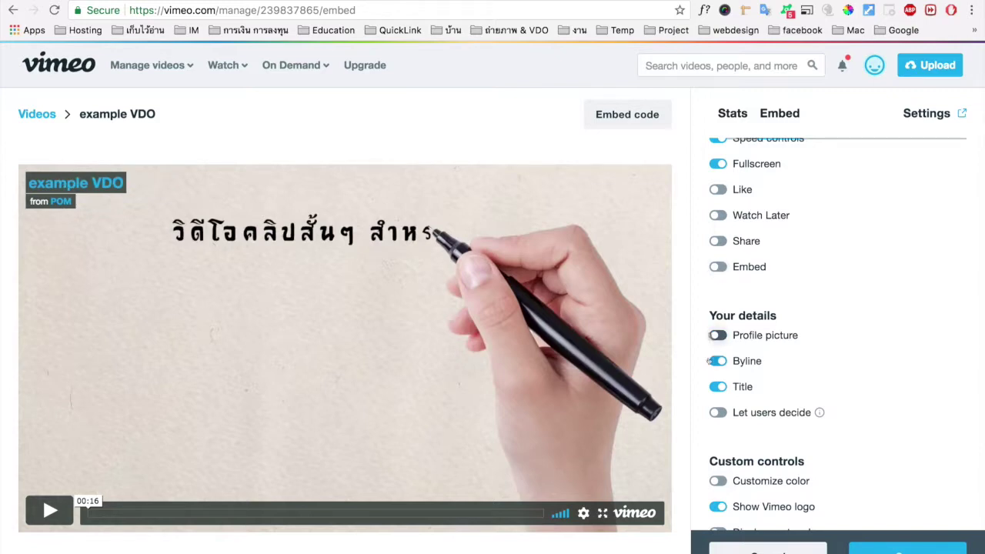
left_click(710, 360)
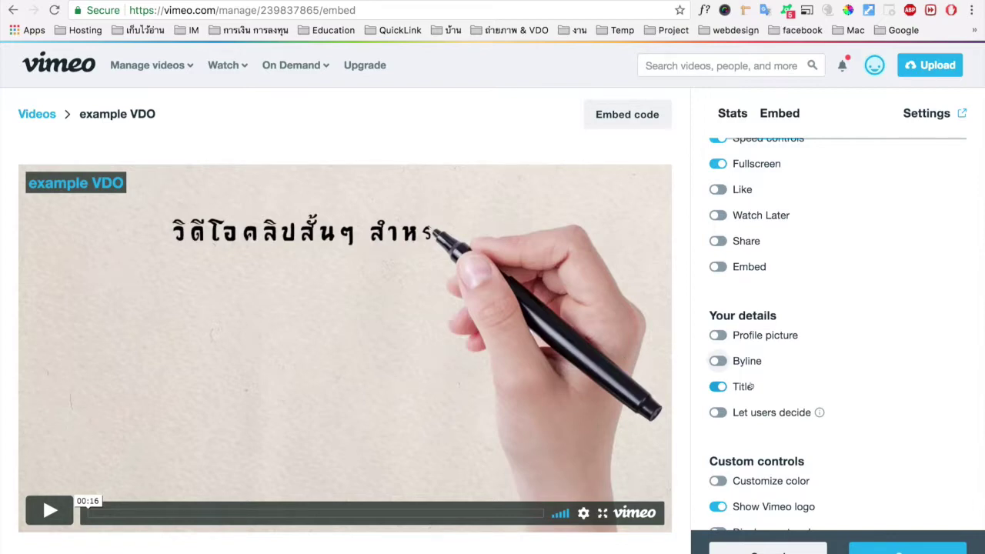
Preview the custom player color #ef007f and switch color customization back off.
scroll(752, 385, "down", 2)
scroll(753, 382, "down", 2)
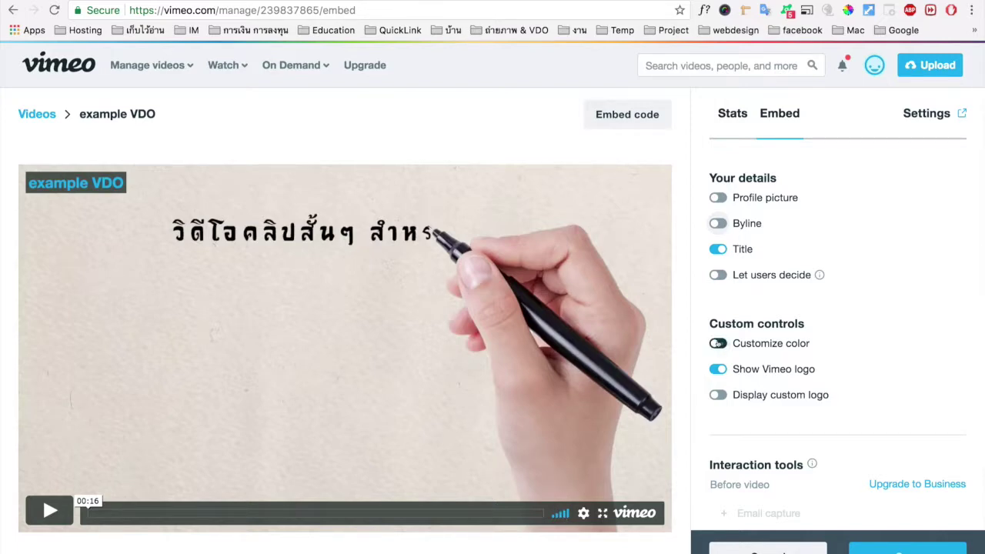
left_click(718, 344)
left_click(817, 377)
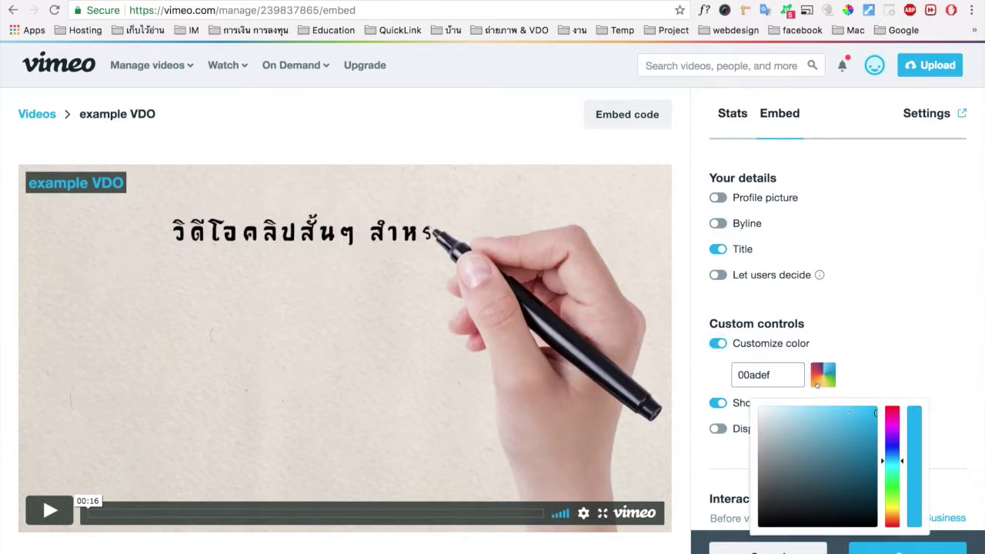
left_click(891, 418)
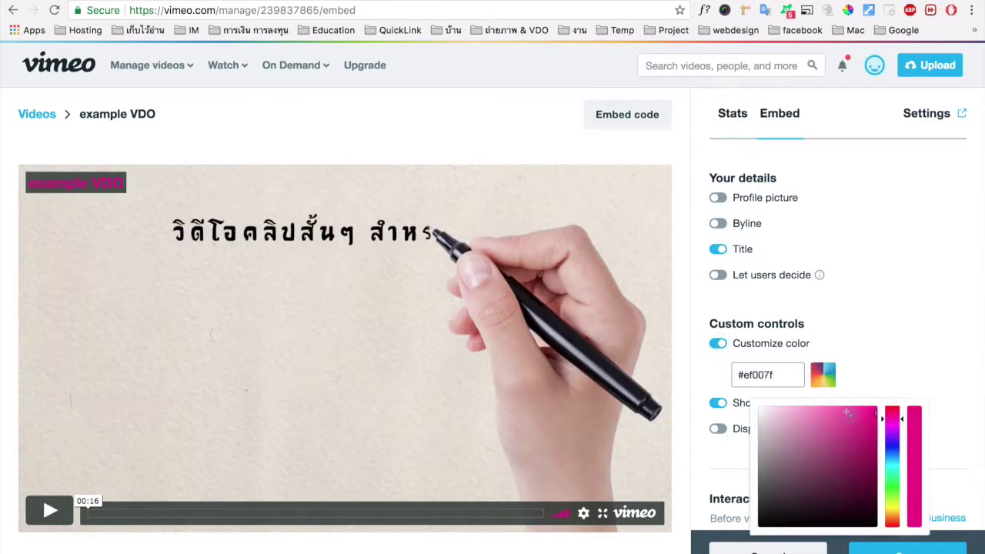
left_click(843, 375)
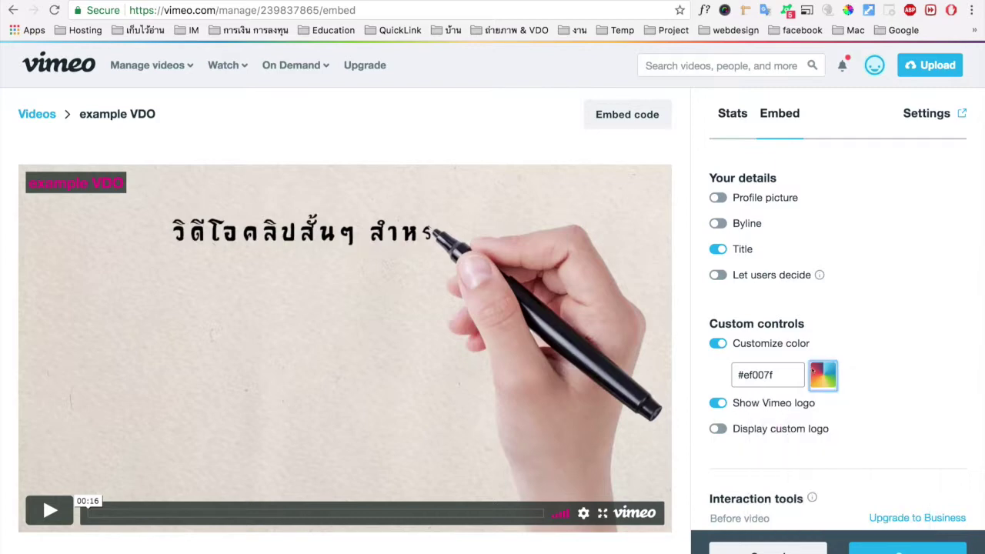
left_click(714, 343)
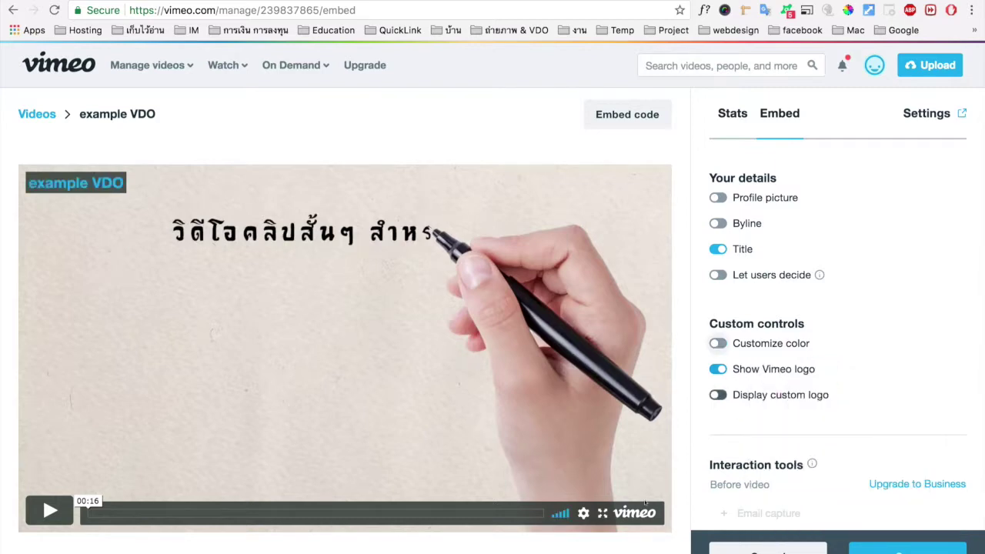
Preview the player with and without the Vimeo logo, leave the logo turned off, and save the embed settings.
left_click(717, 370)
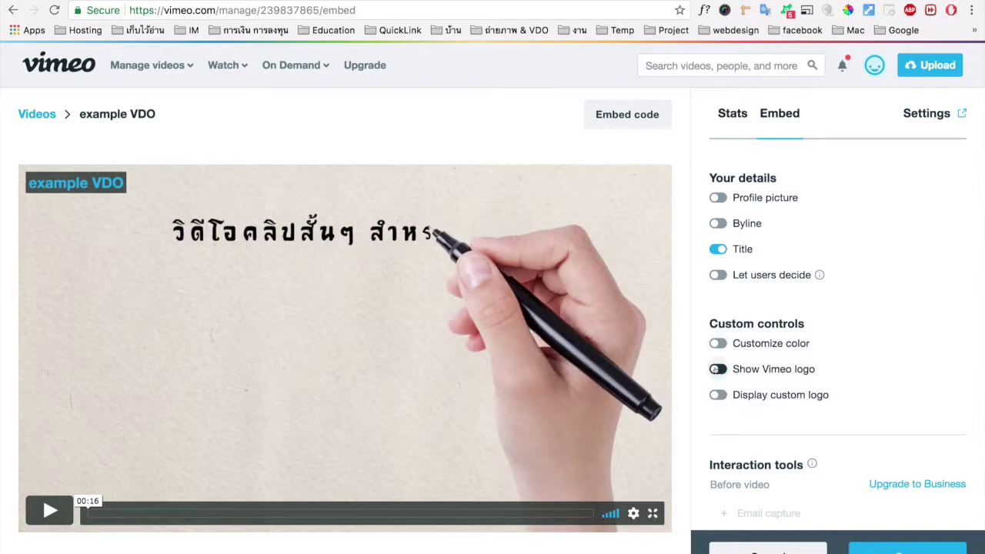
left_click(716, 369)
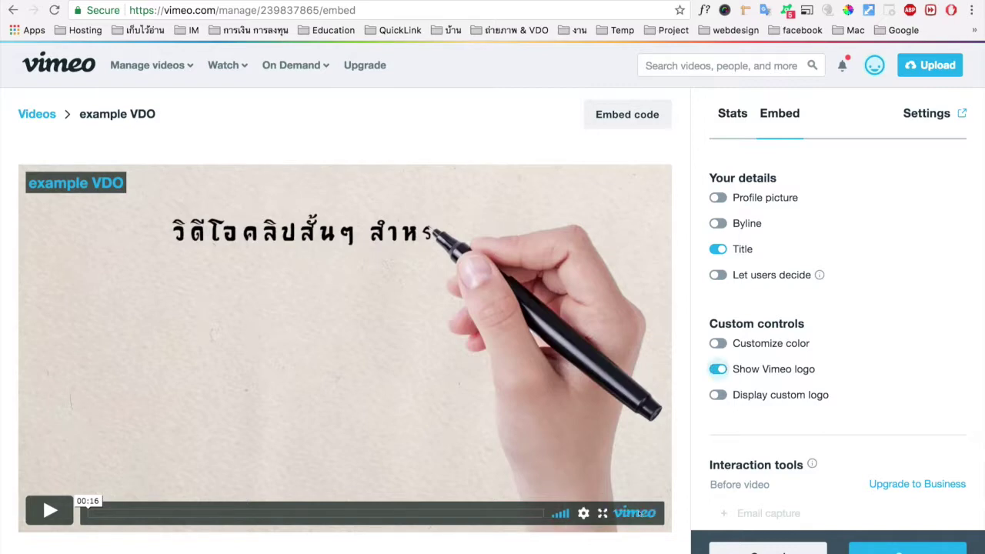
left_click(707, 371)
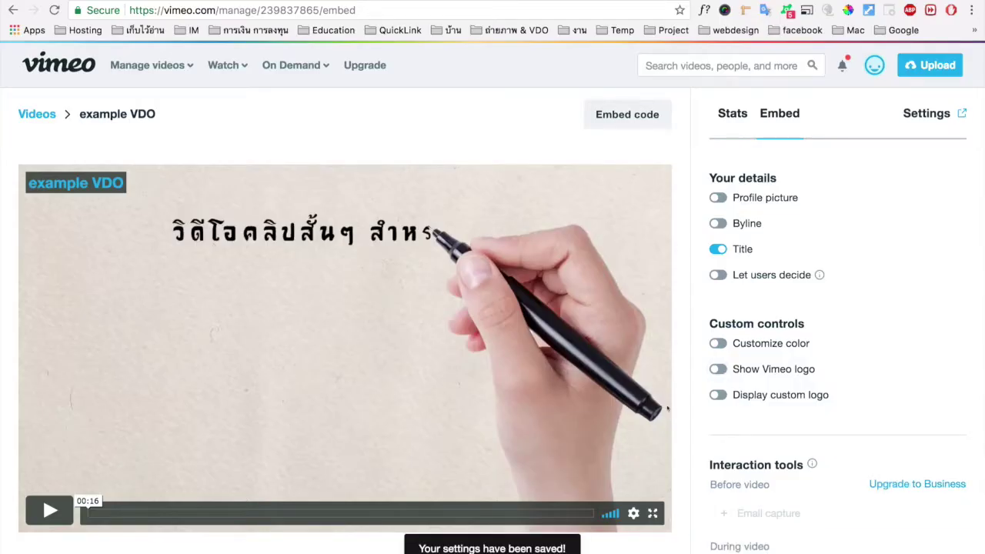
Copy the embed code of example VDO and close the embed code dialog.
left_click(624, 114)
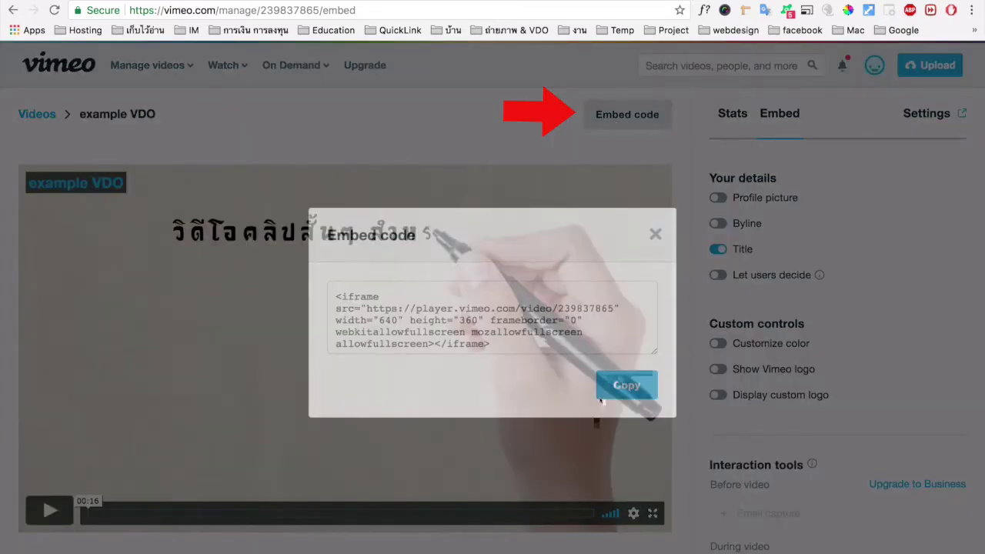
left_click(601, 397)
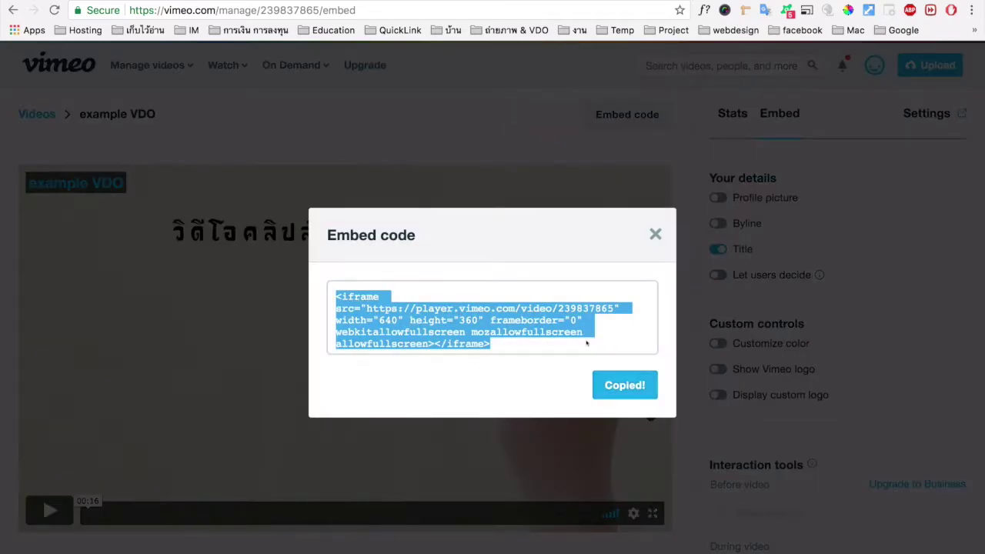
left_click(654, 236)
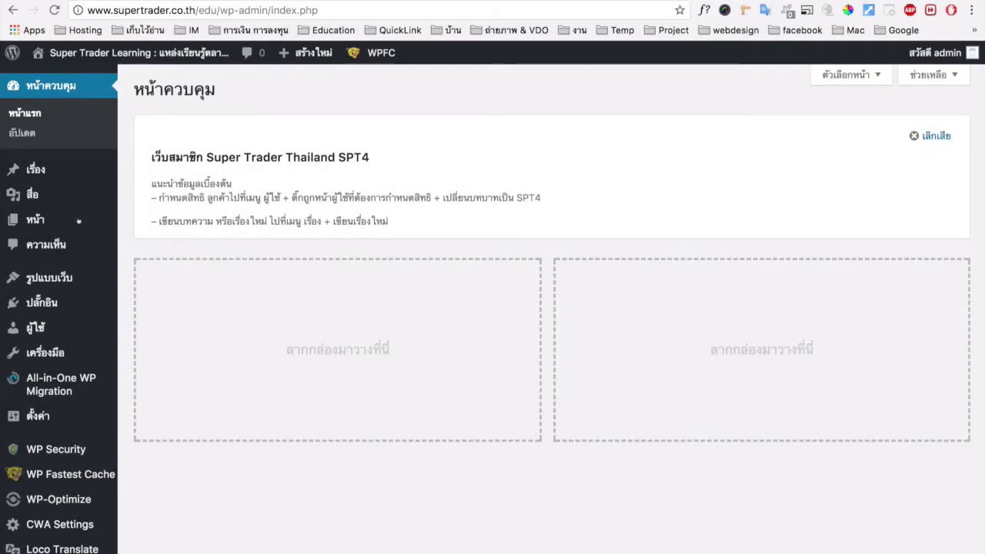
Switch to the WordPress dashboard of the Super Trader site and create a new post titled "ทดสอบ VDO".
mouse_move(27, 165)
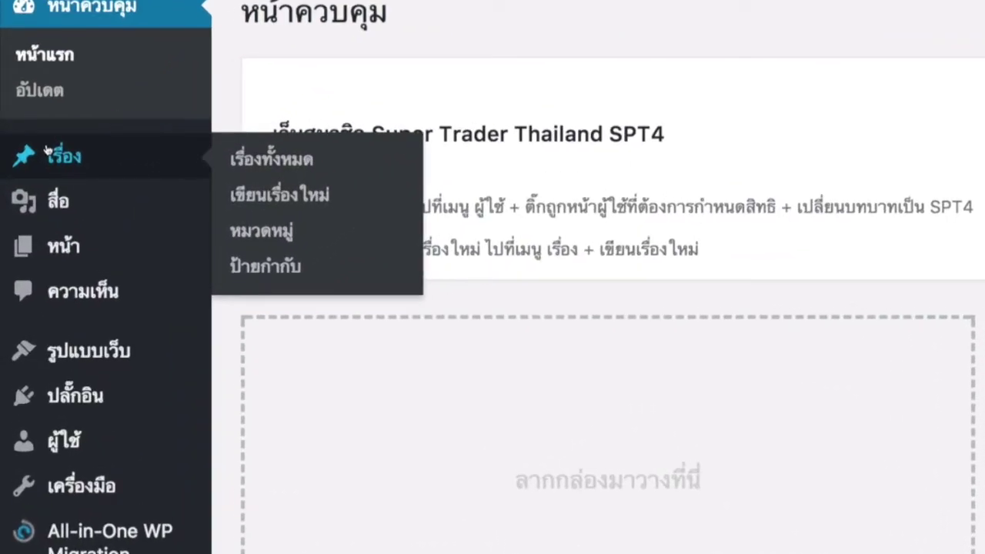
left_click(49, 152)
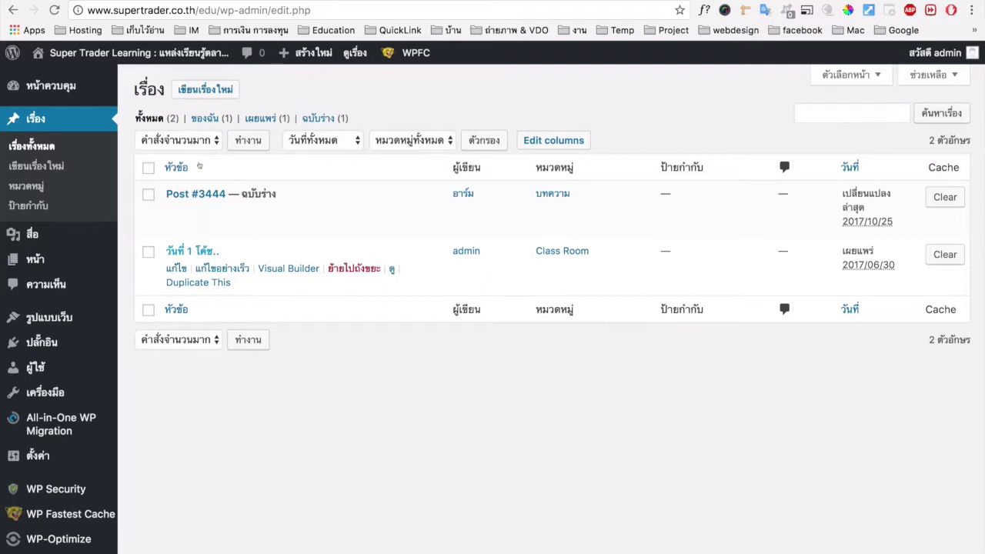
left_click(204, 89)
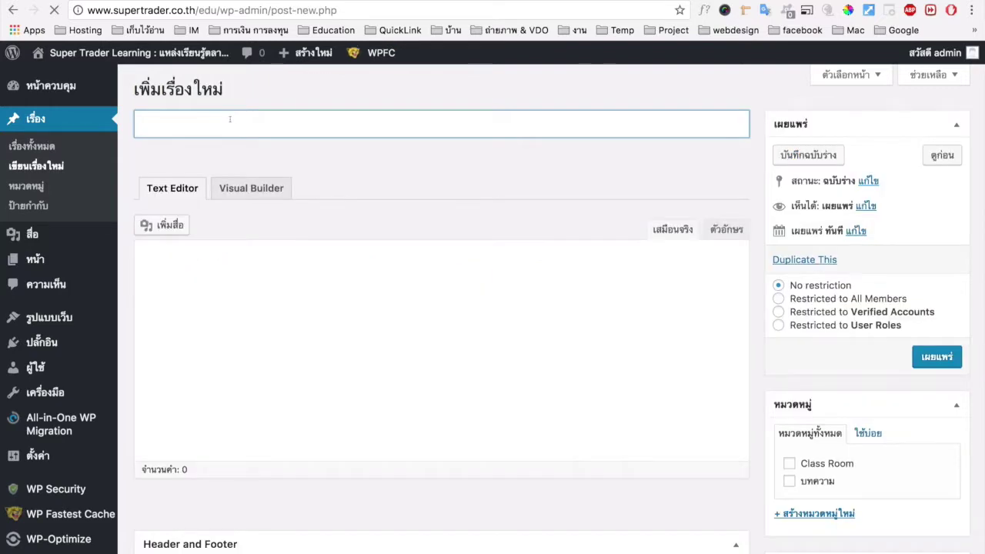
type("ทดสอบ")
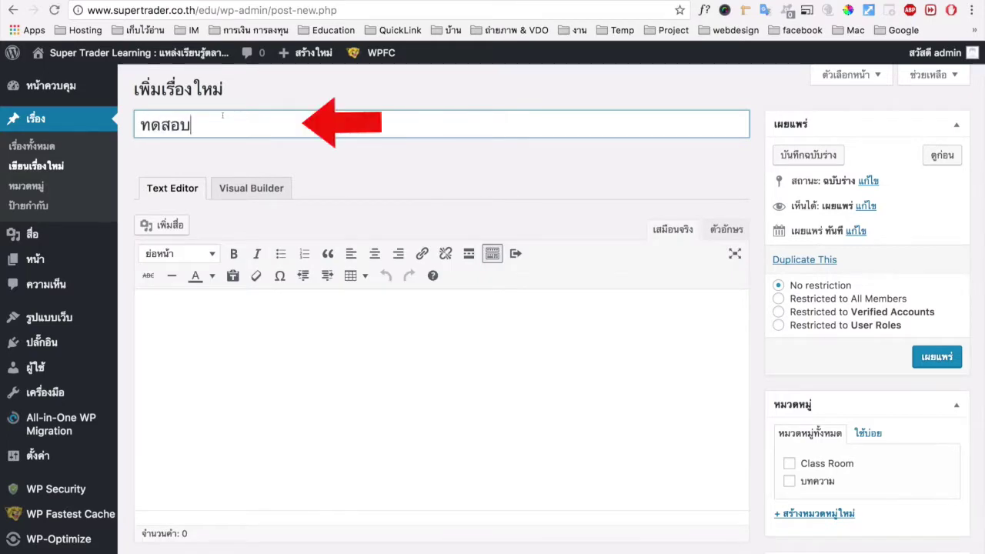
type(" VDO")
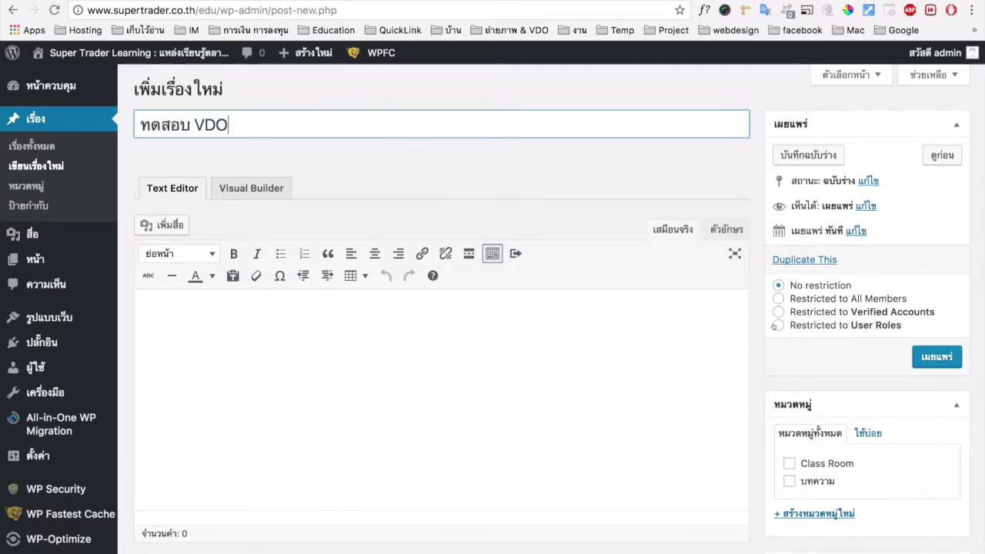
Restrict the post to the Administrator and SPT4 user roles and assign it to the Class Room category.
left_click(778, 325)
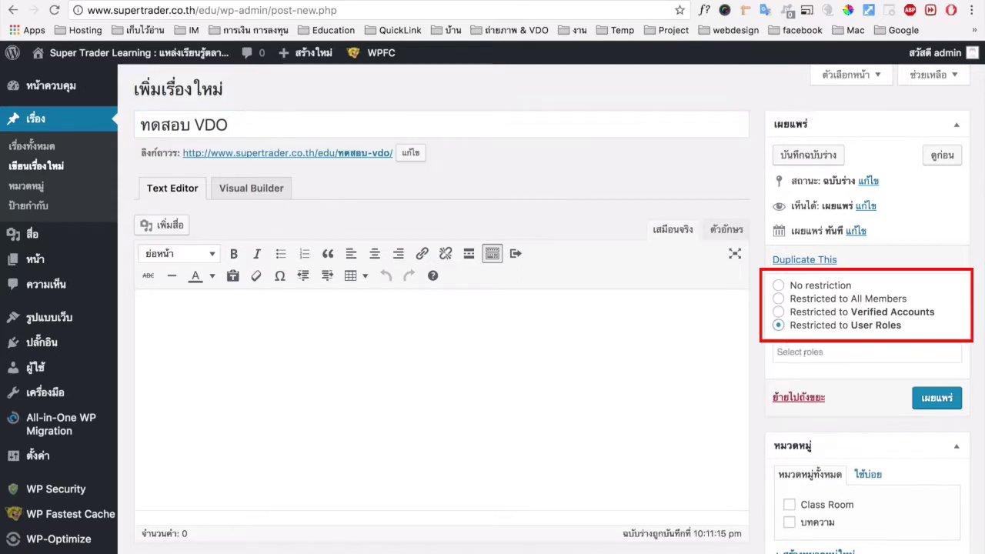
left_click(800, 351)
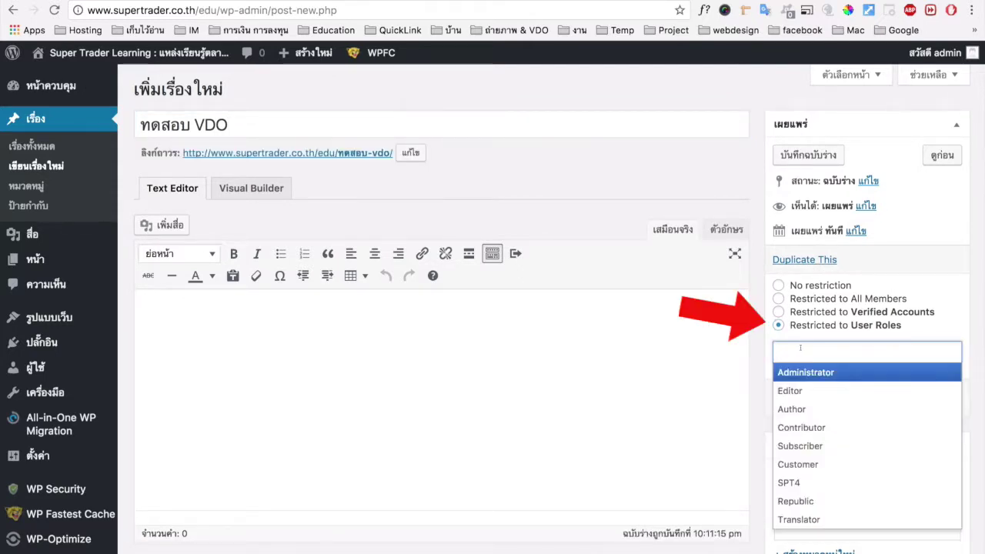
left_click(793, 372)
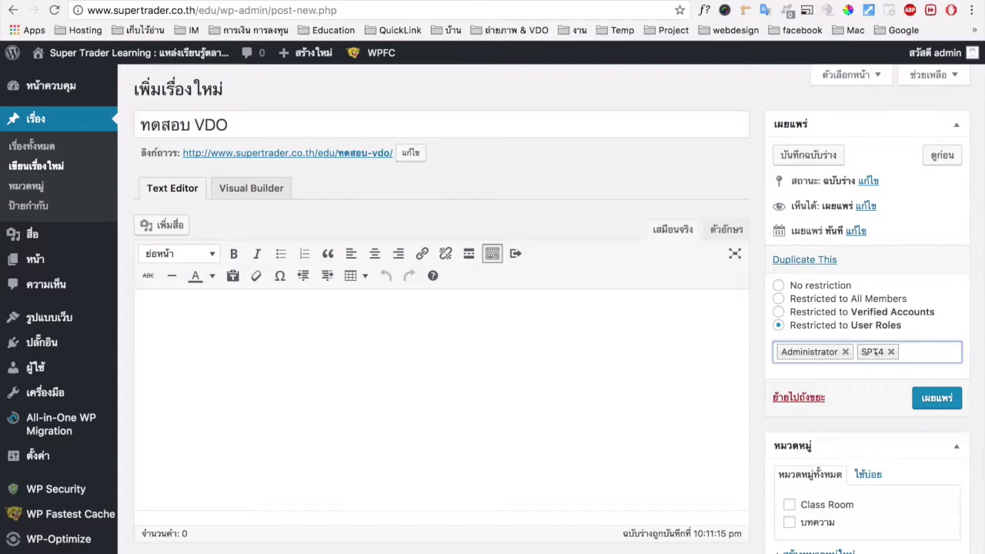
scroll(749, 363, "down", 3)
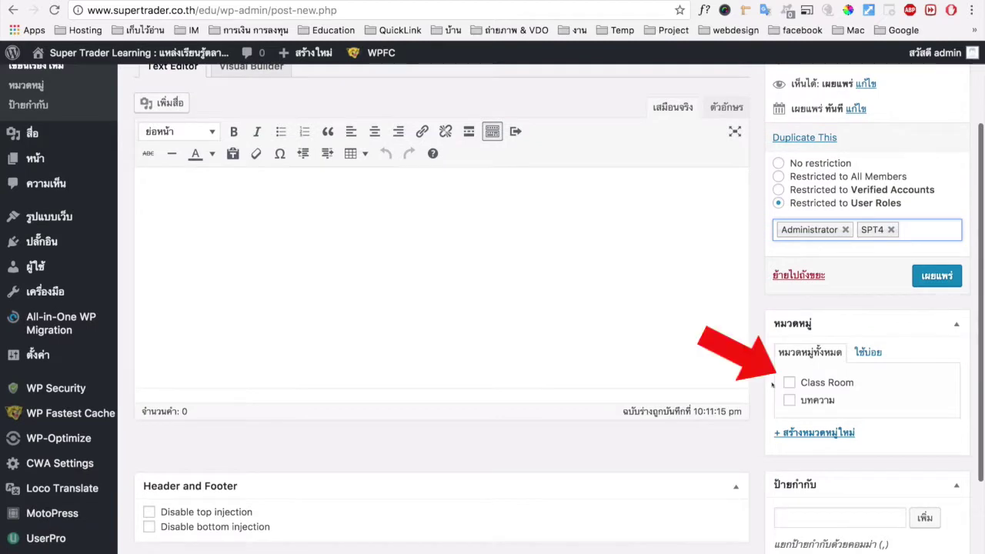
left_click(788, 382)
Set the coffee bean photo from the media library as the post's featured image and remove it again.
scroll(765, 383, "down", 4)
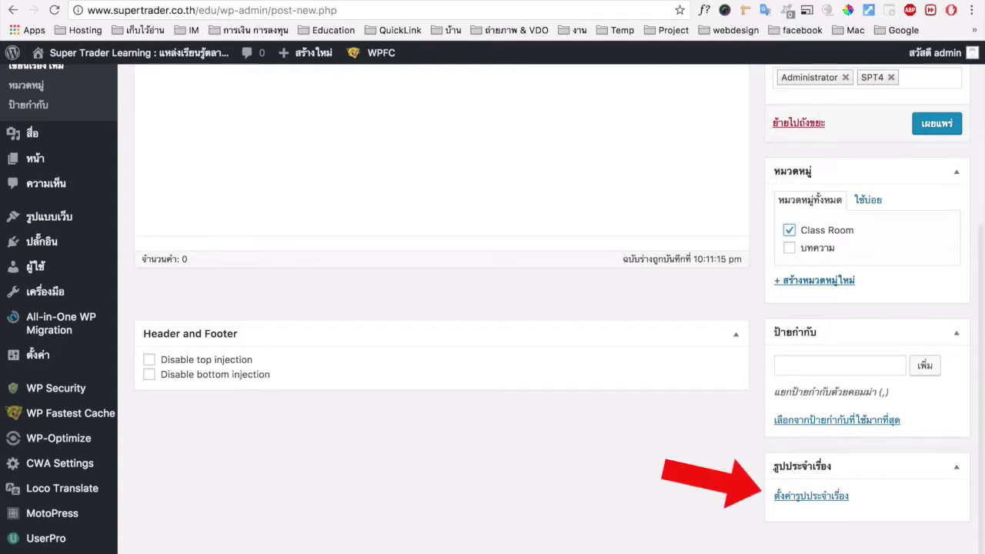
left_click(811, 495)
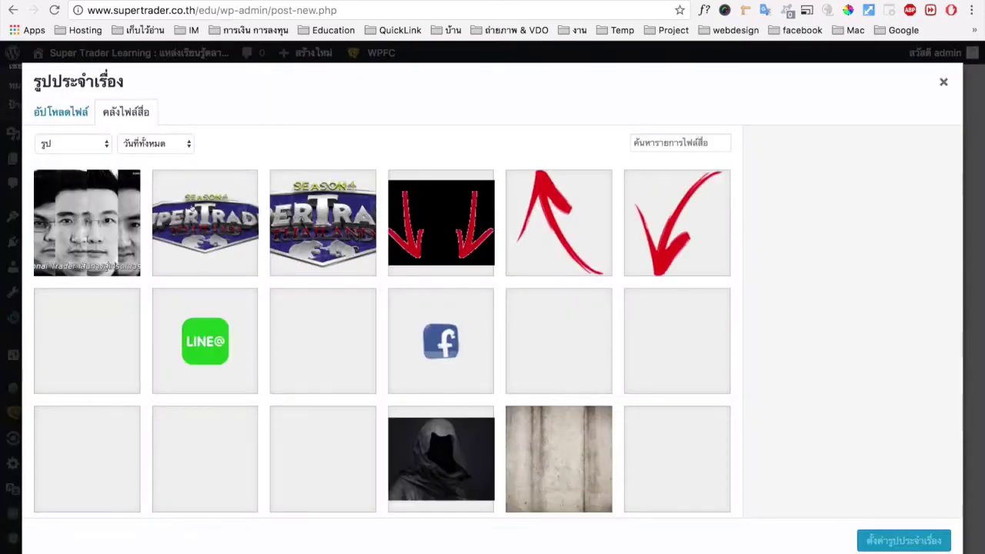
scroll(236, 240, "down", 1)
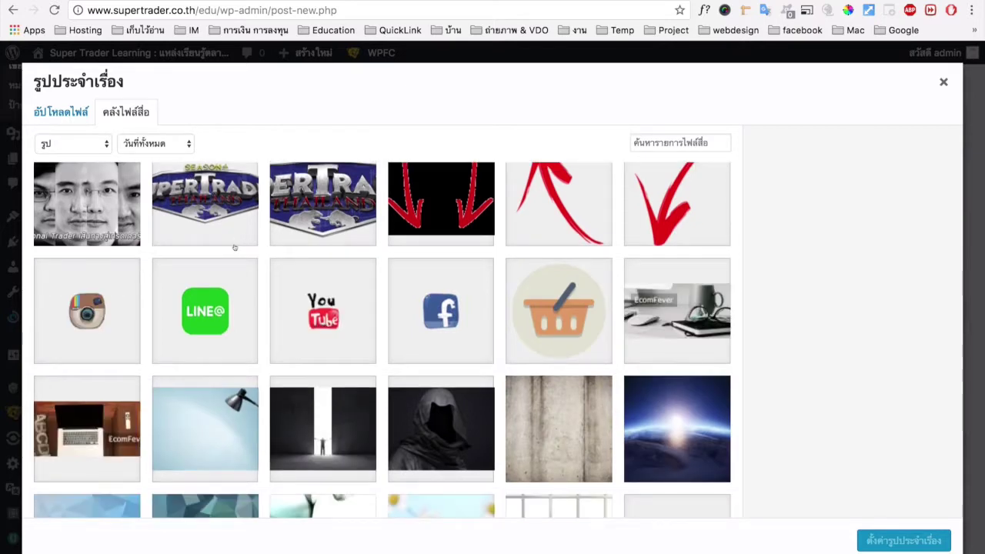
scroll(235, 247, "down", 3)
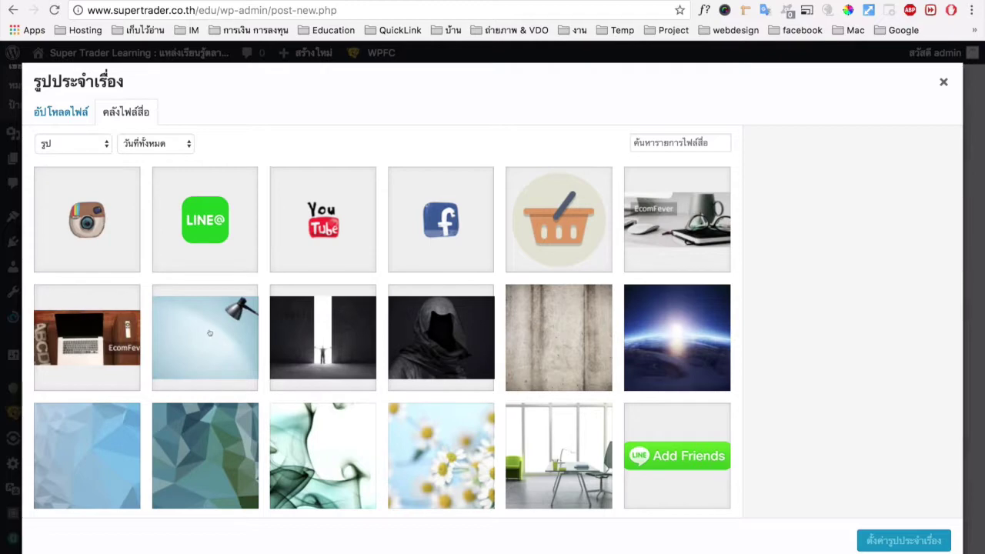
scroll(210, 333, "down", 5)
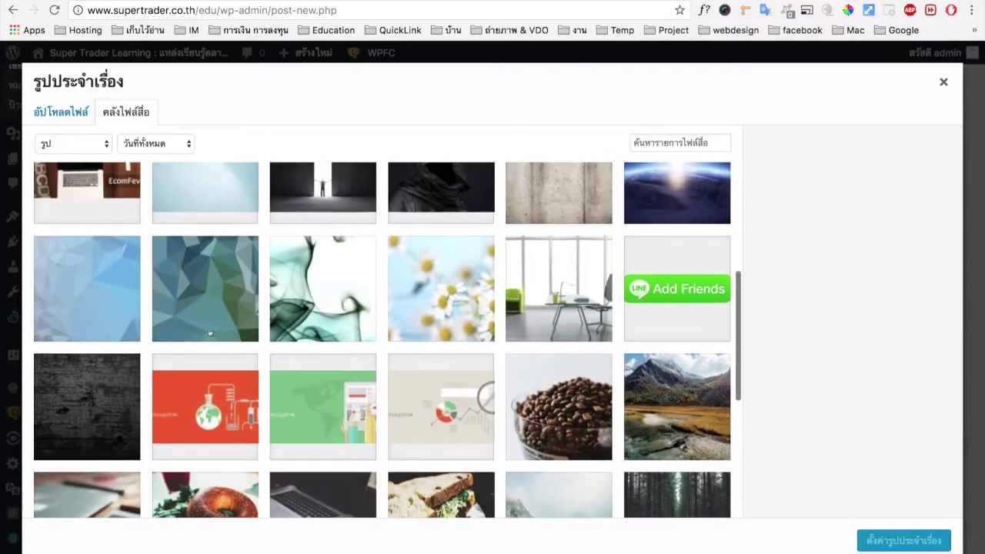
scroll(209, 332, "down", 4)
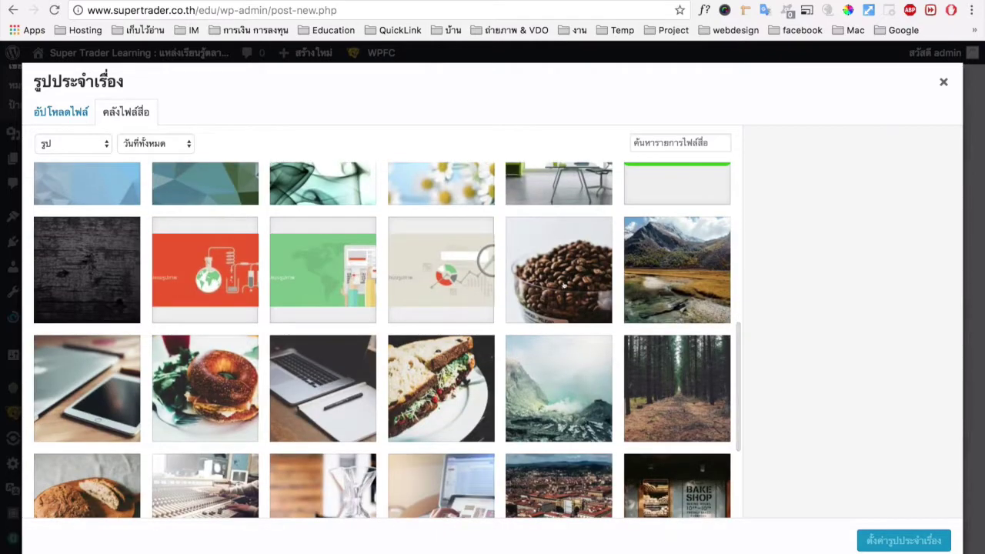
left_click(563, 292)
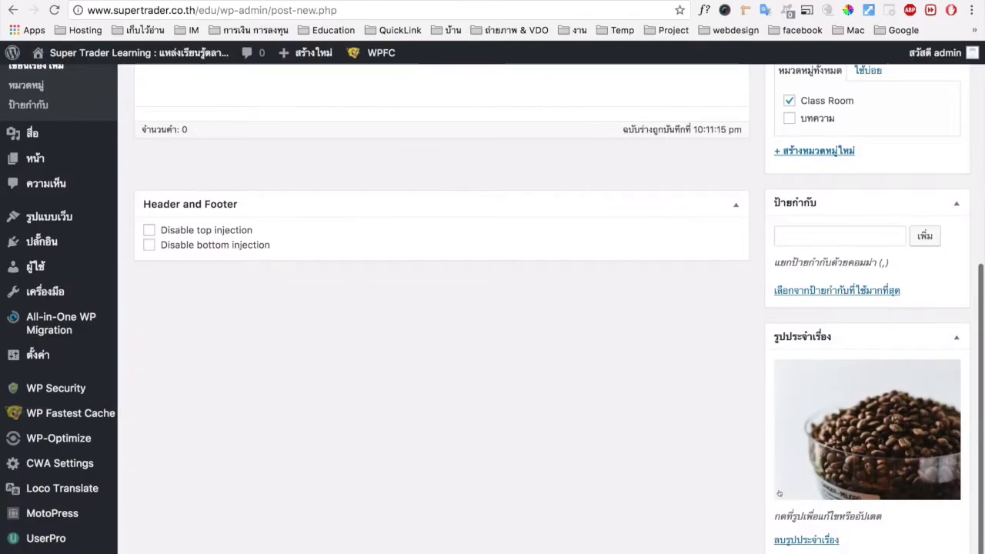
scroll(779, 493, "down", 1)
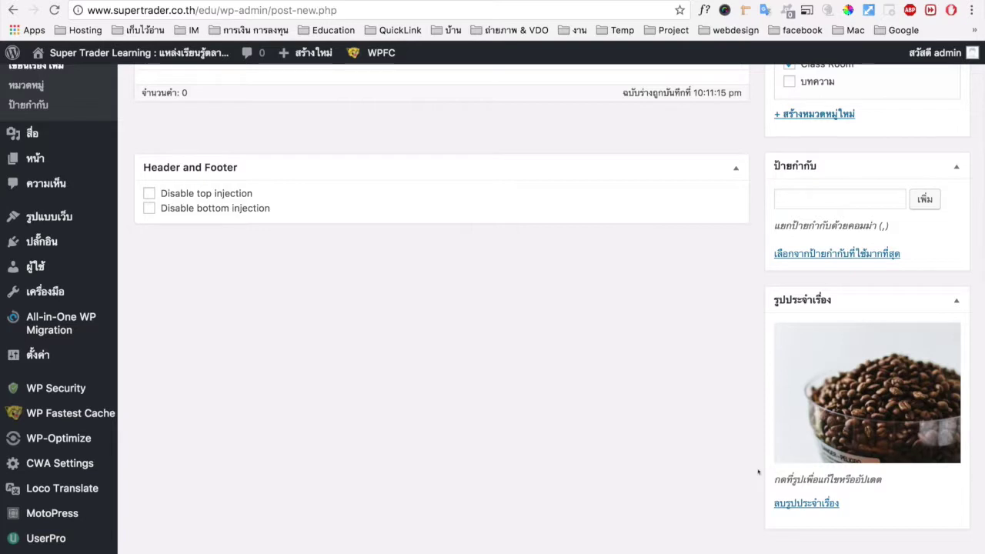
left_click(796, 503)
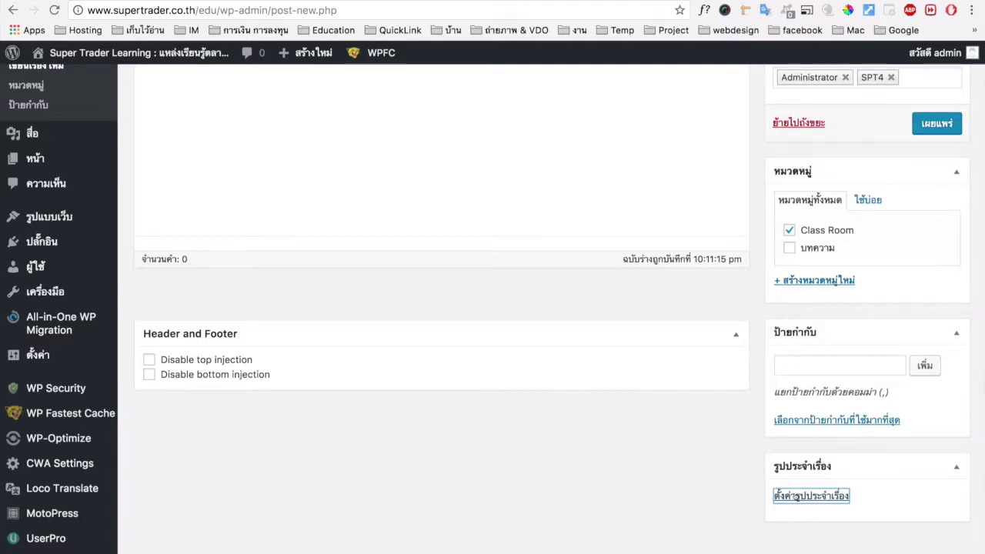
Upload brick-black.jpg to the media library from the post's featured image dialog.
left_click(796, 496)
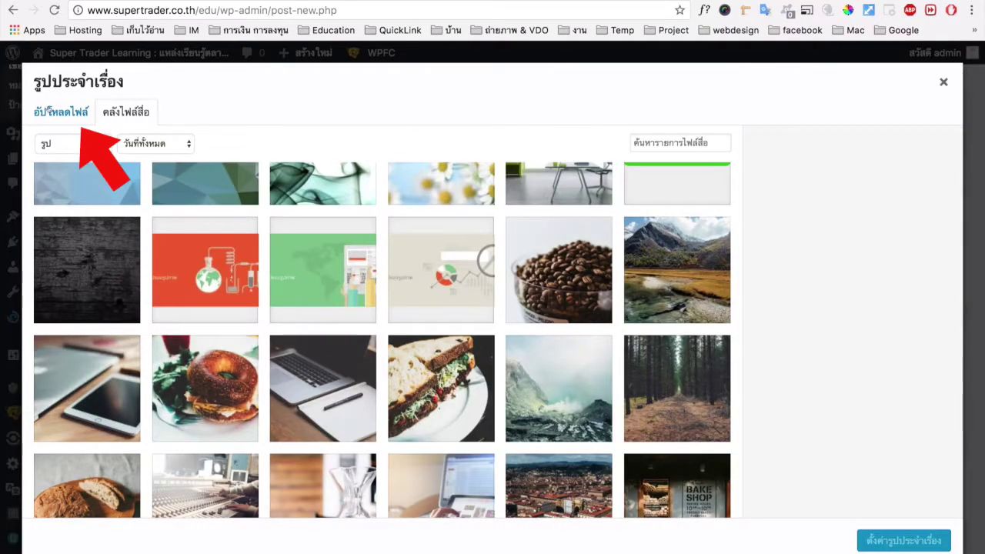
left_click(49, 112)
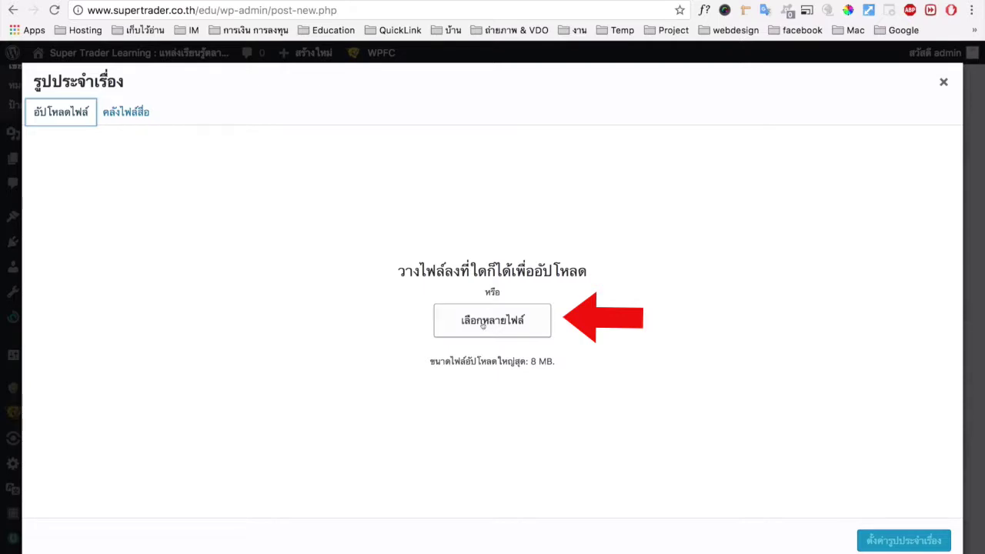
left_click(483, 323)
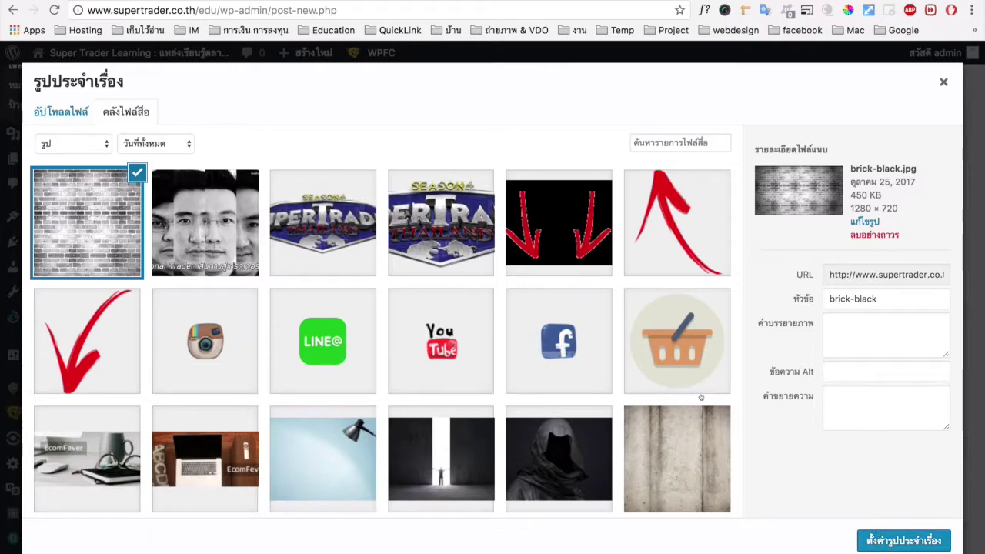
Choose the coffee bean photo from the media library and set it as the post's featured image.
scroll(708, 400, "down", 5)
scroll(700, 397, "down", 2)
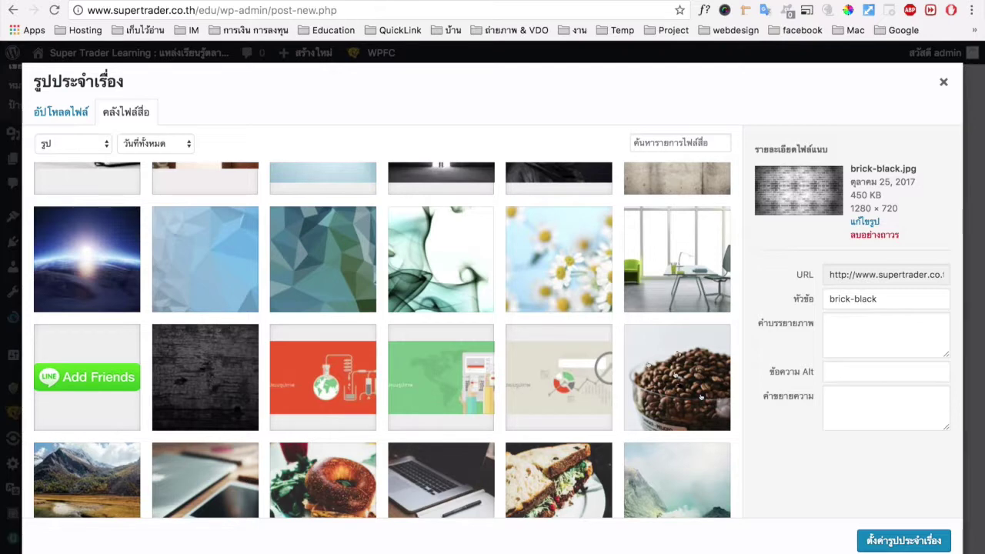
left_click(677, 377)
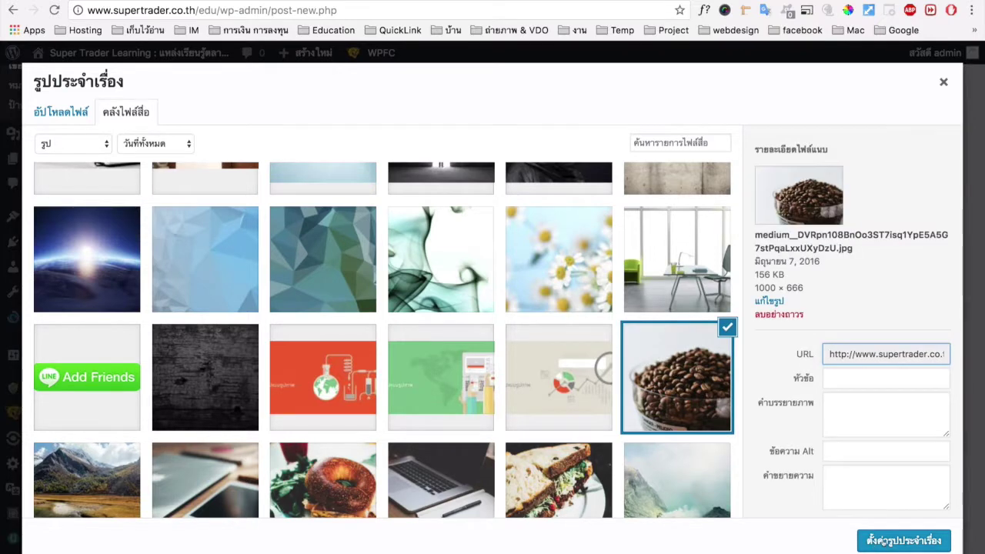
left_click(883, 541)
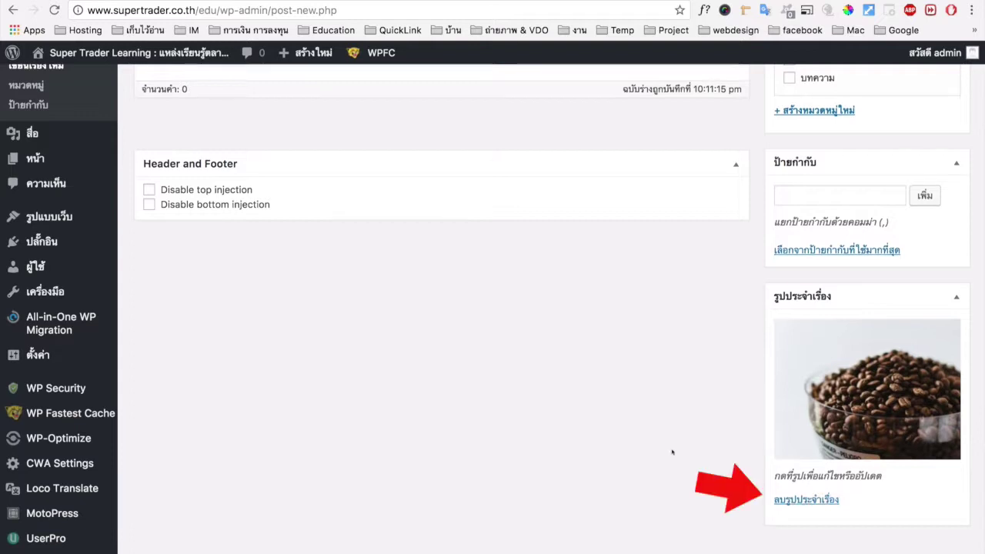
Switch the post from the Text Editor to the Visual Builder and open the builder.
scroll(777, 469, "up", 3)
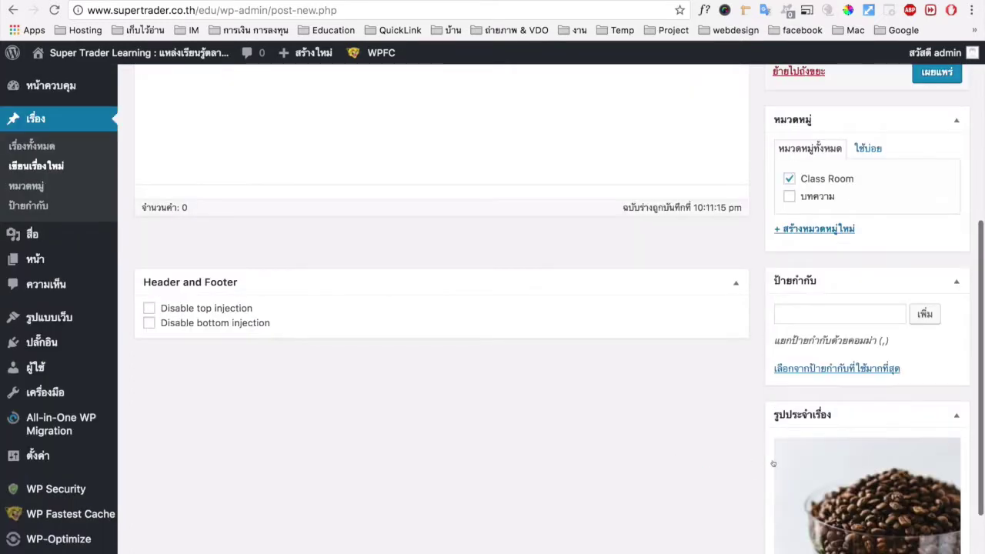
scroll(773, 463, "up", 6)
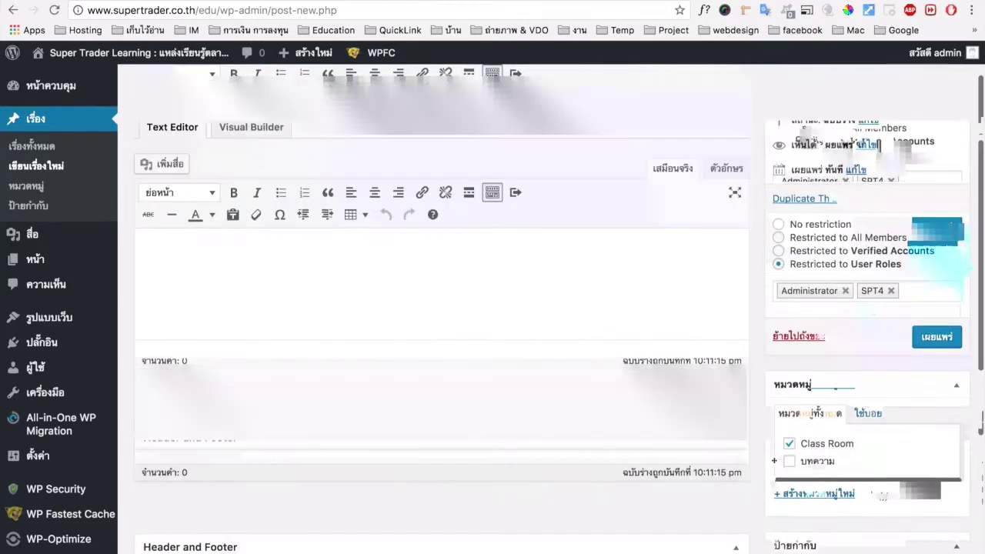
scroll(423, 343, "up", 2)
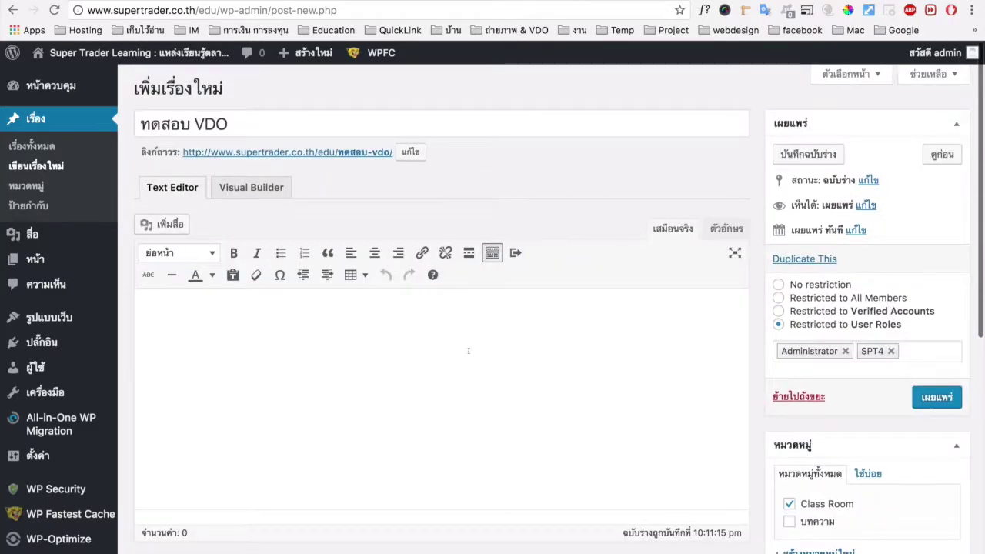
scroll(467, 348, "down", 3)
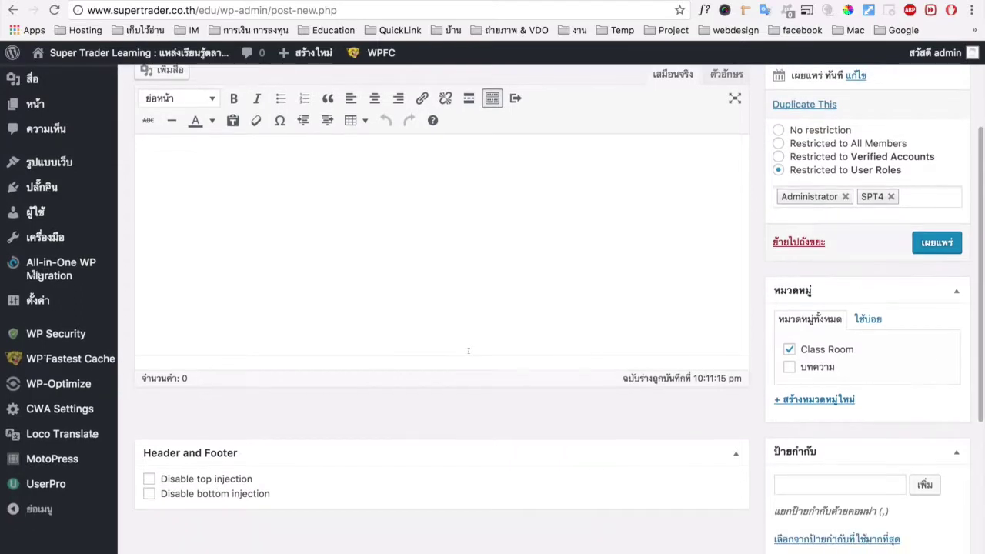
scroll(202, 322, "up", 4)
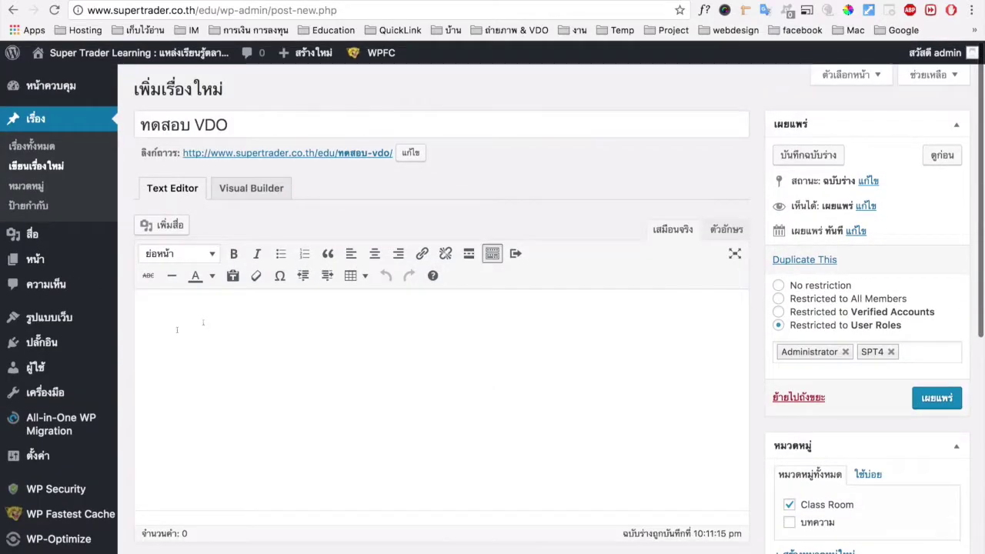
left_click(184, 324)
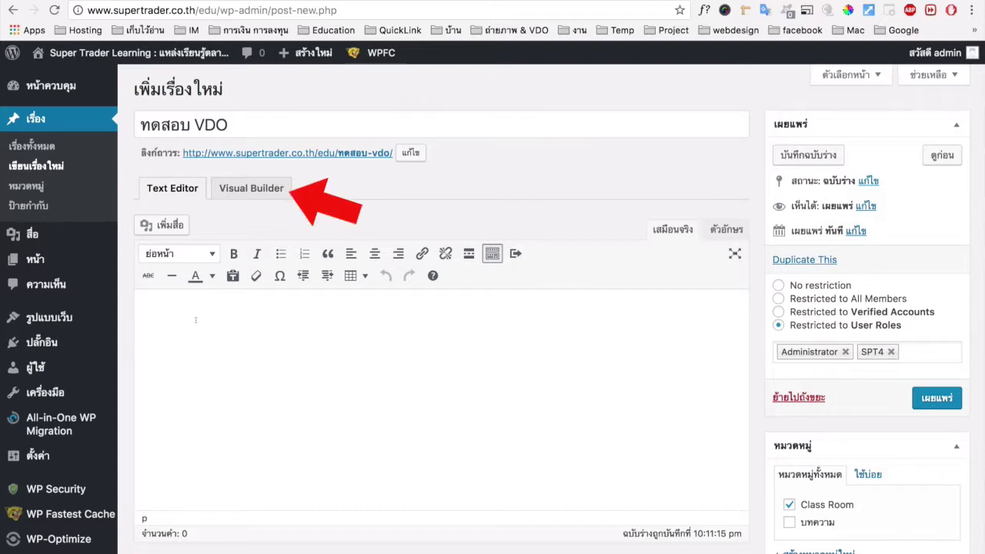
left_click(251, 188)
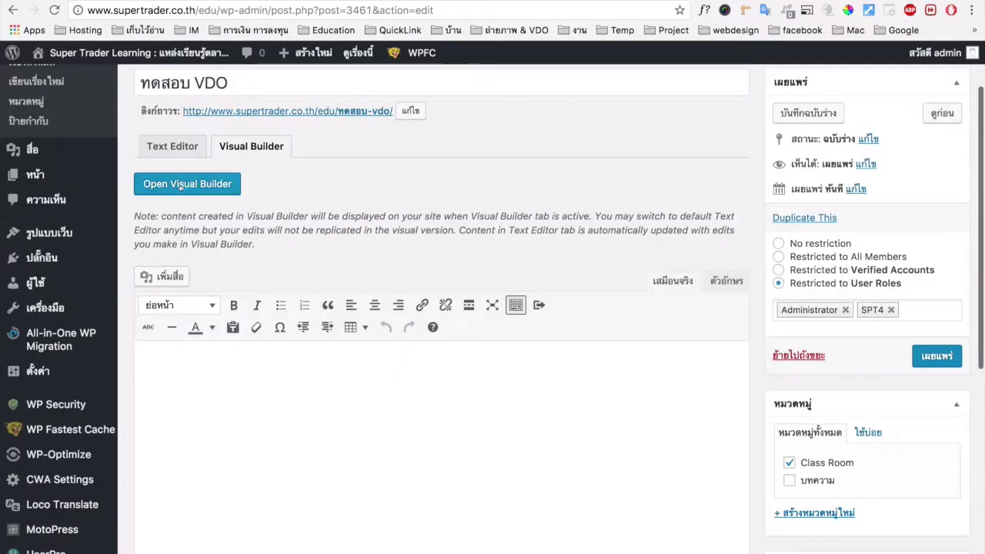
left_click(181, 186)
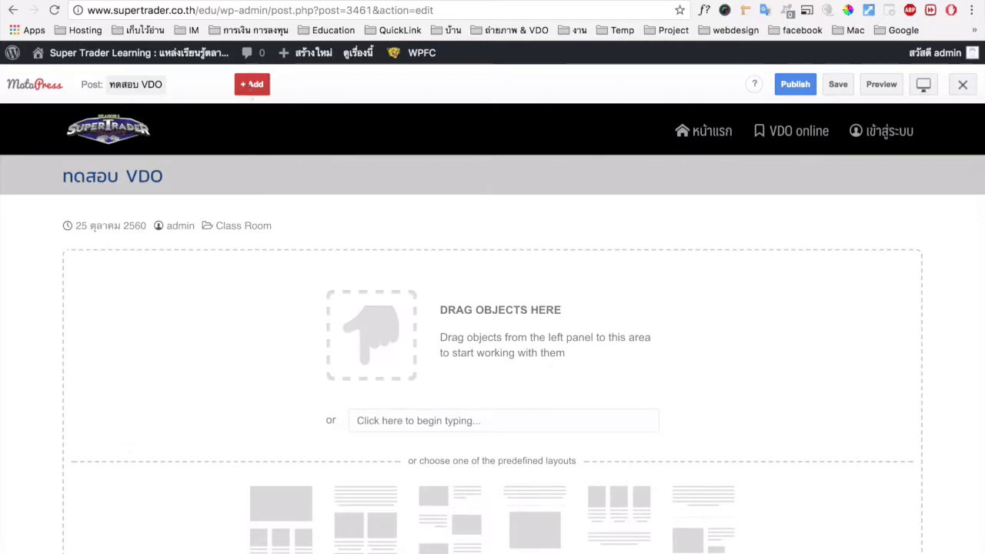
Add a Paragraph object to the empty post with the text "VDO แนะนำคอร์สออนไลน์ โดย โค้ช xxx".
left_click(243, 84)
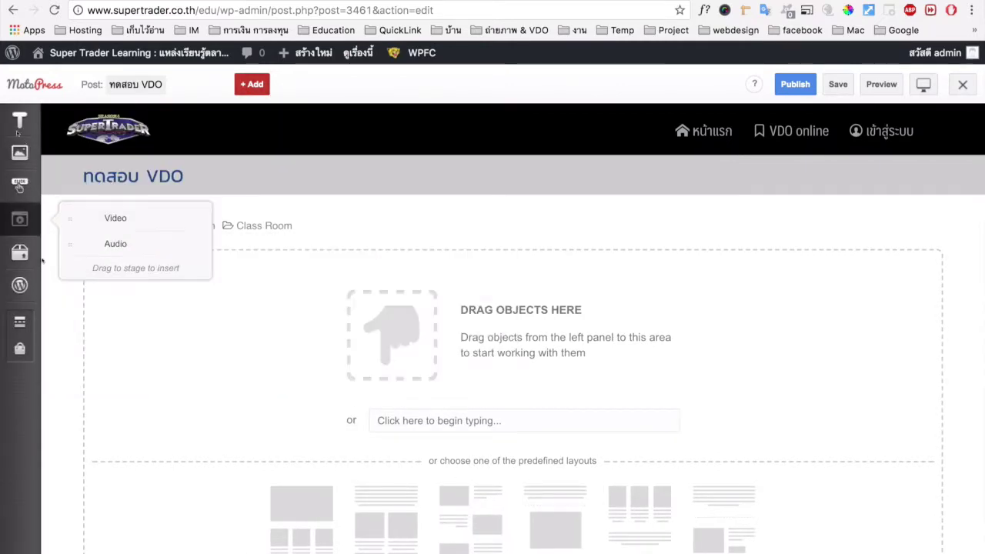
left_click_drag(69, 116, 62, 238)
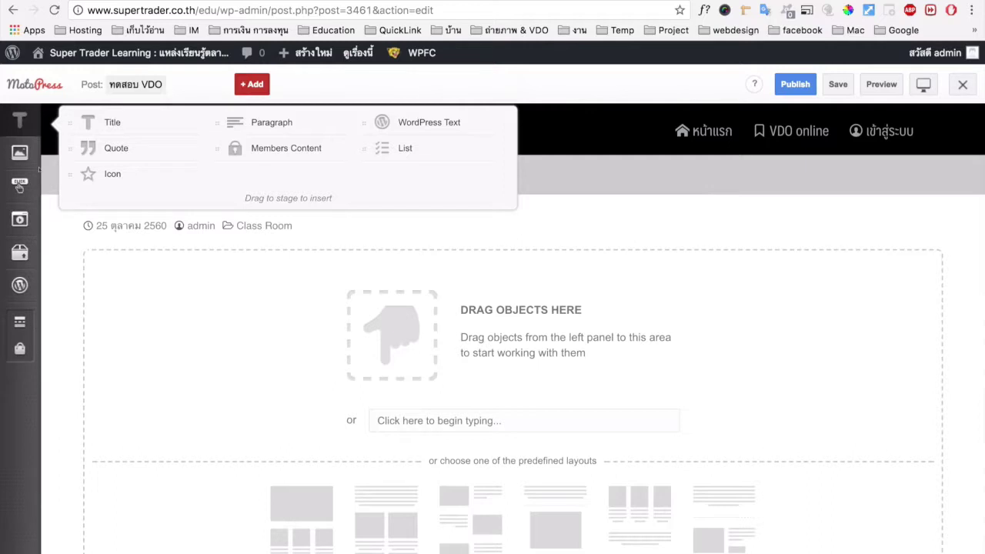
mouse_move(19, 120)
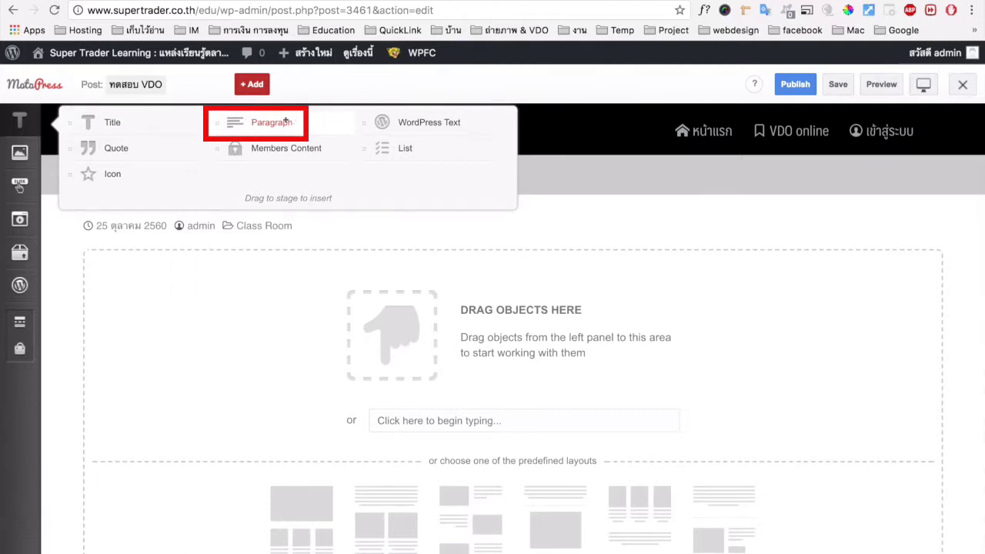
mouse_move(338, 258)
left_mouse_down()
mouse_move(348, 279)
mouse_move(321, 264)
left_mouse_up()
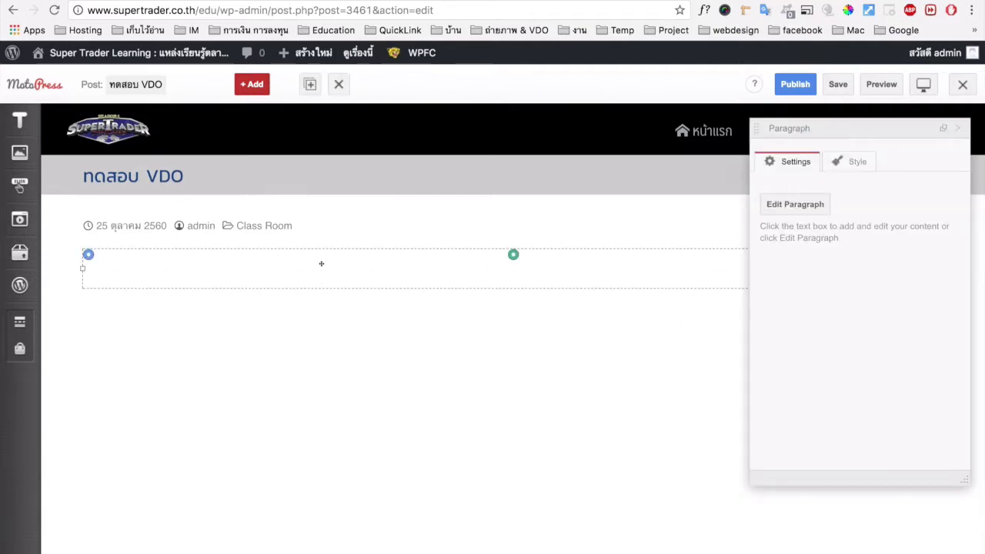
left_click(322, 264)
type("VDO แนะนำคอร์สออน")
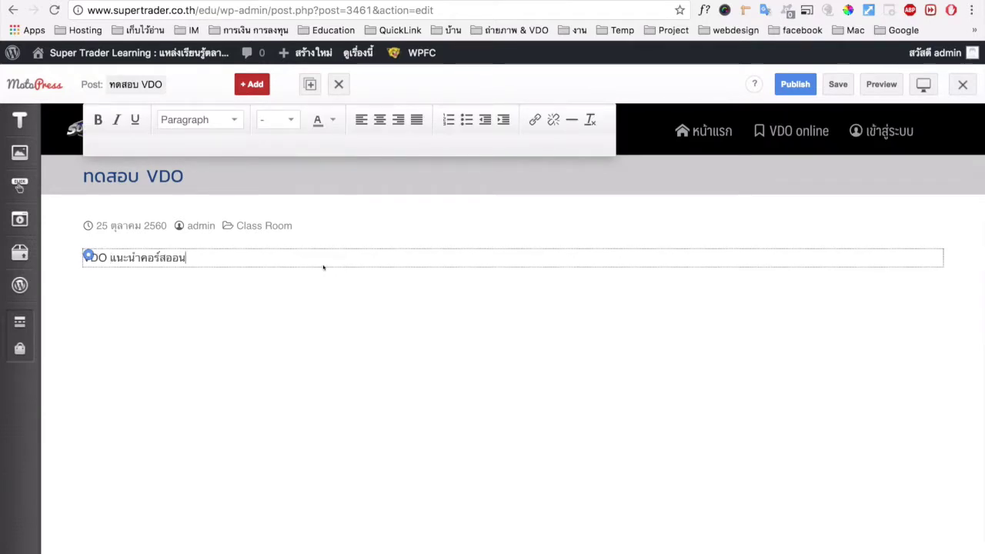
type("ไลน์ โดย โค้ช xxx")
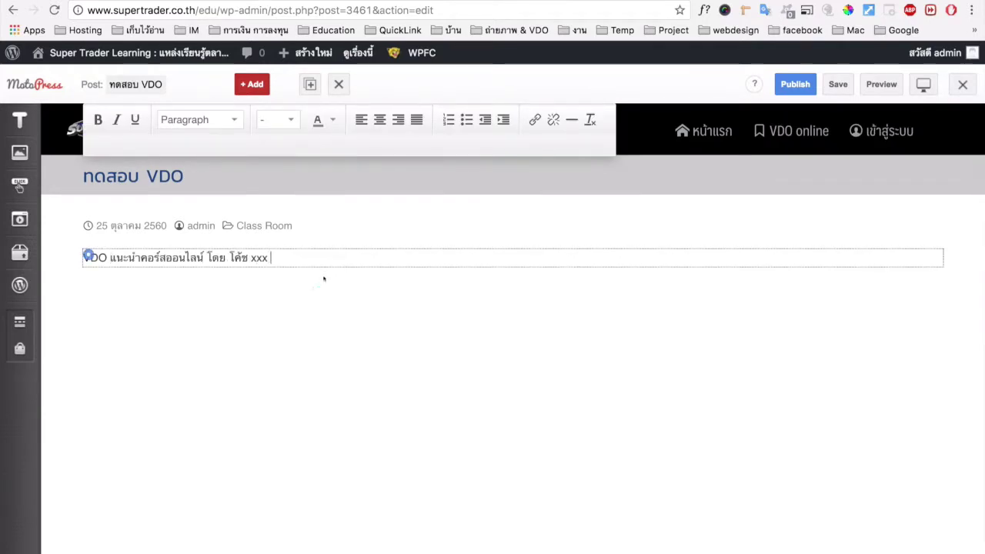
left_click(319, 285)
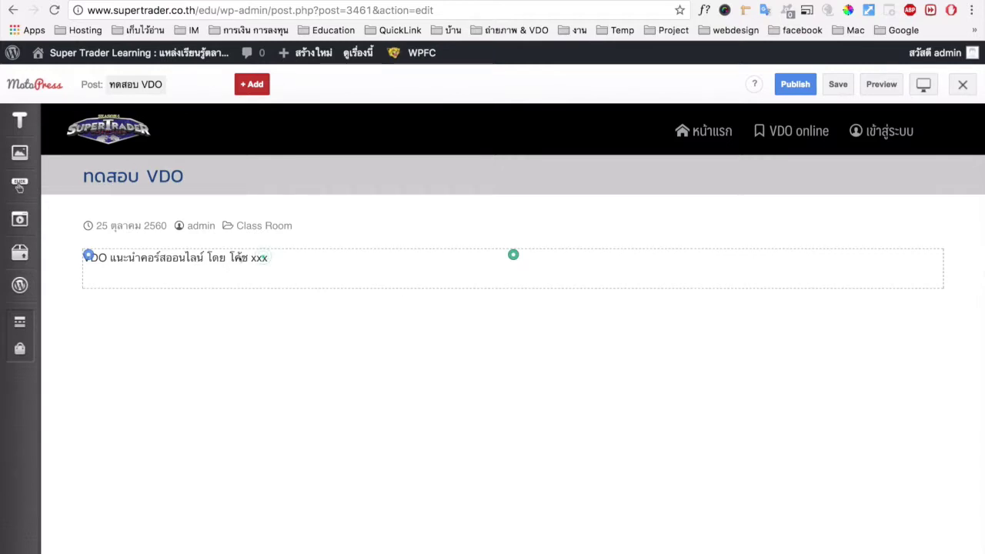
Format the word "xxx" in the paragraph with red text colour and a 30px font size.
left_click(221, 258)
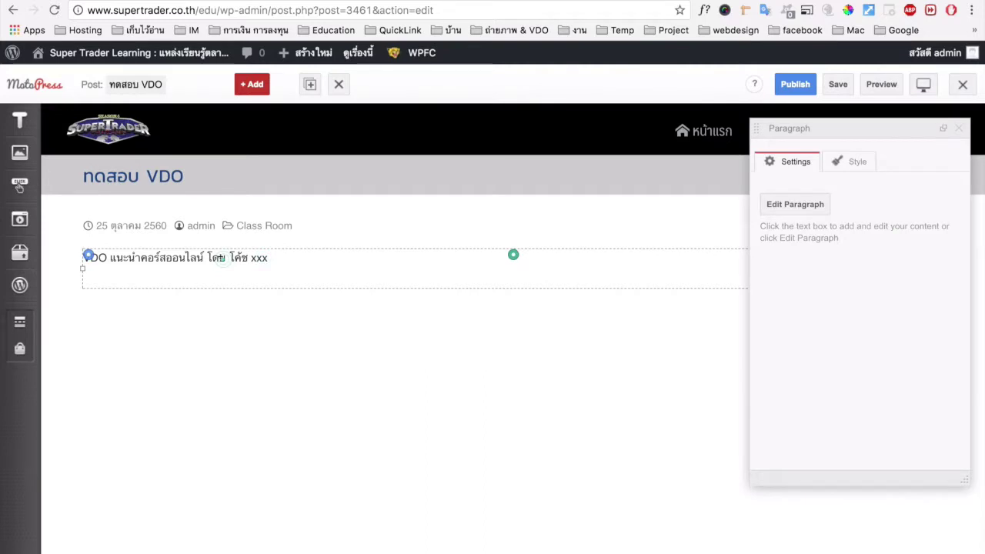
double_click(260, 258)
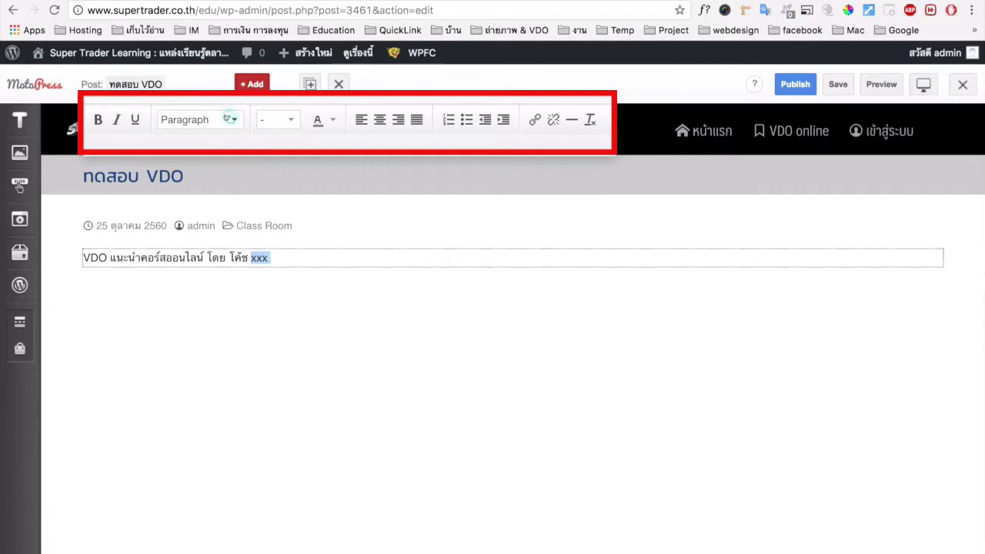
left_click(228, 119)
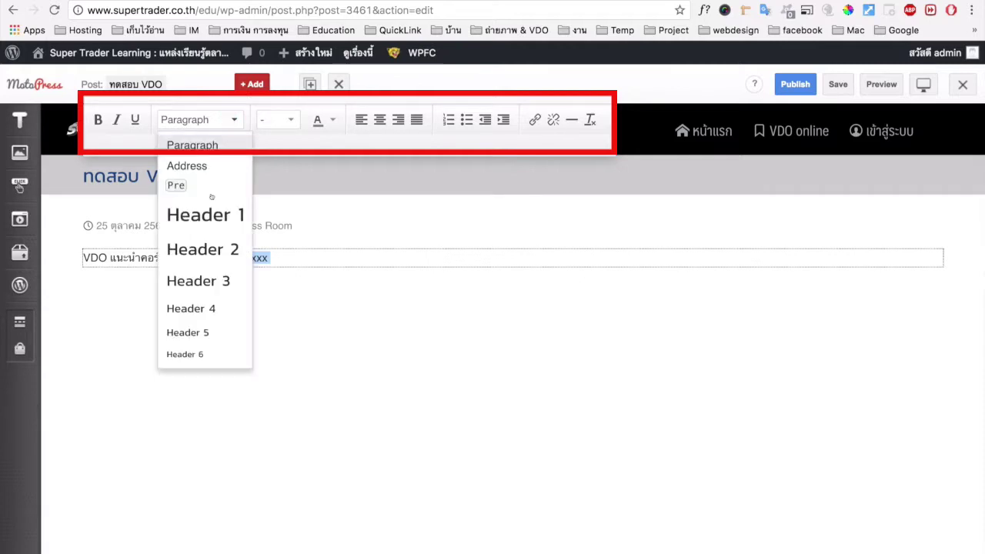
left_click(329, 121)
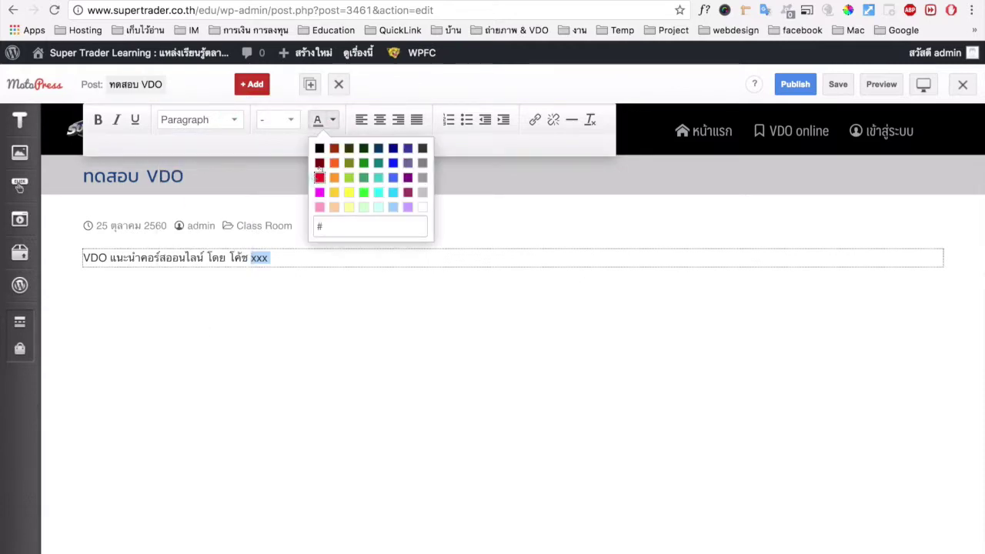
left_click(317, 175)
left_click(288, 121)
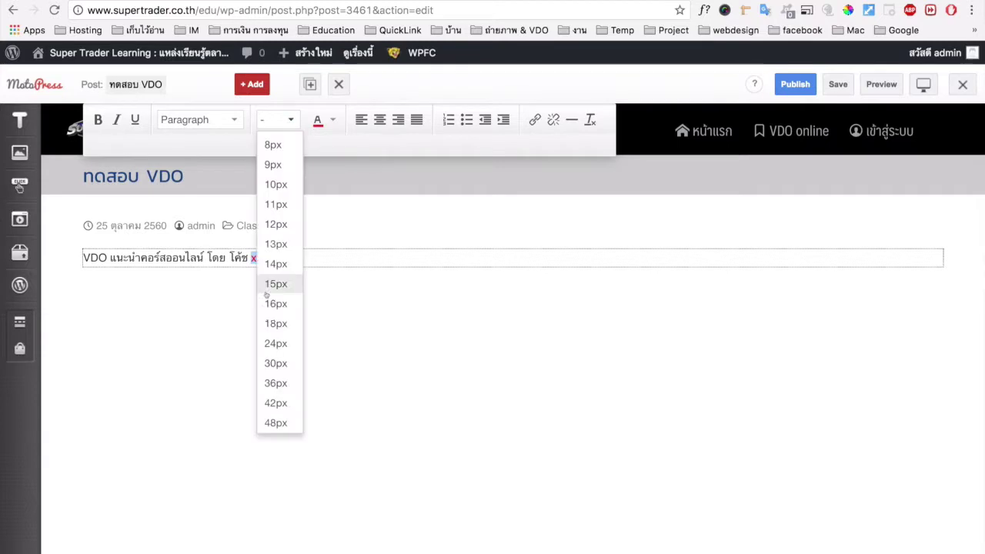
left_click(276, 361)
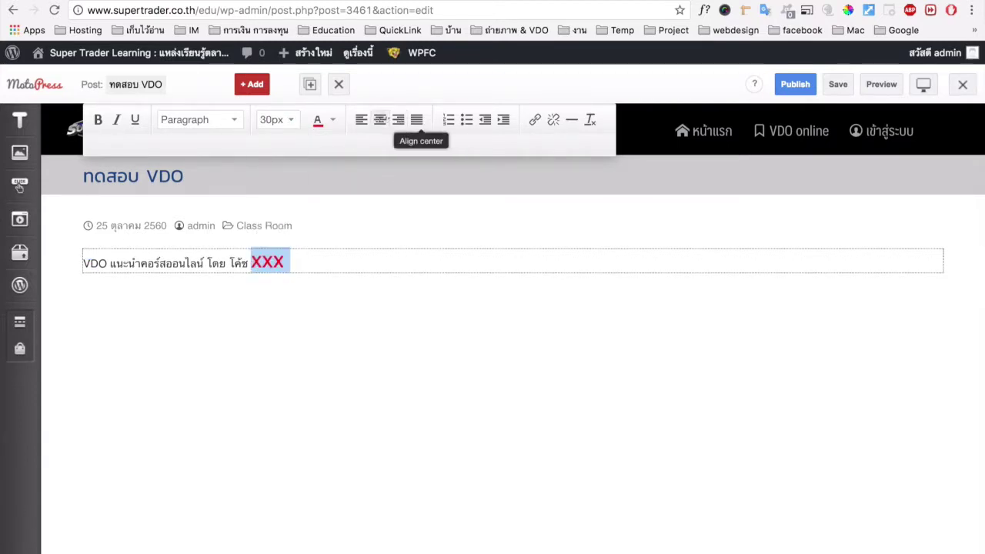
Center-align the paragraph and leave its text editing.
left_click(379, 119)
left_click(399, 261)
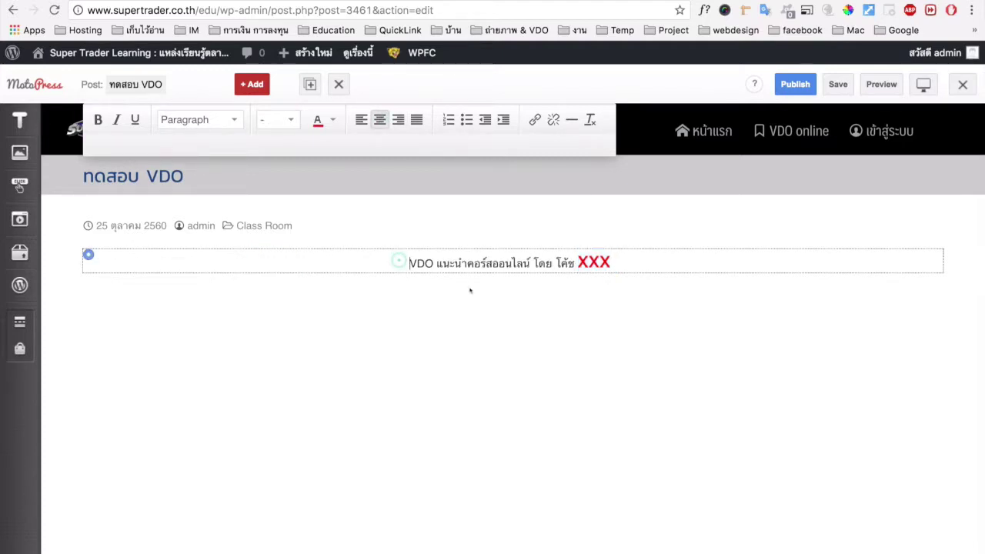
left_click(470, 290)
Insert an Image object below the paragraph using the media library photo of the man standing between dark walls.
mouse_move(19, 152)
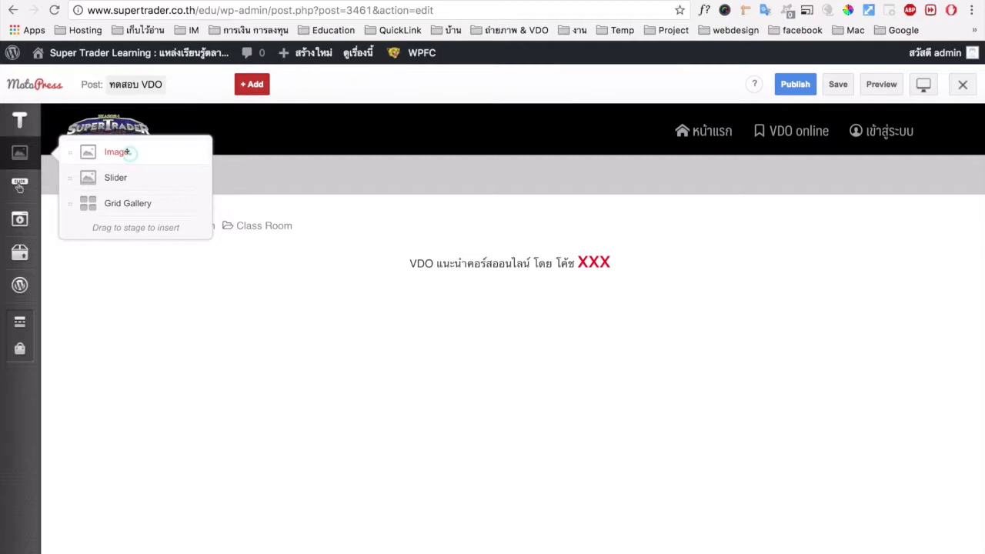
left_click_drag(310, 226, 399, 290)
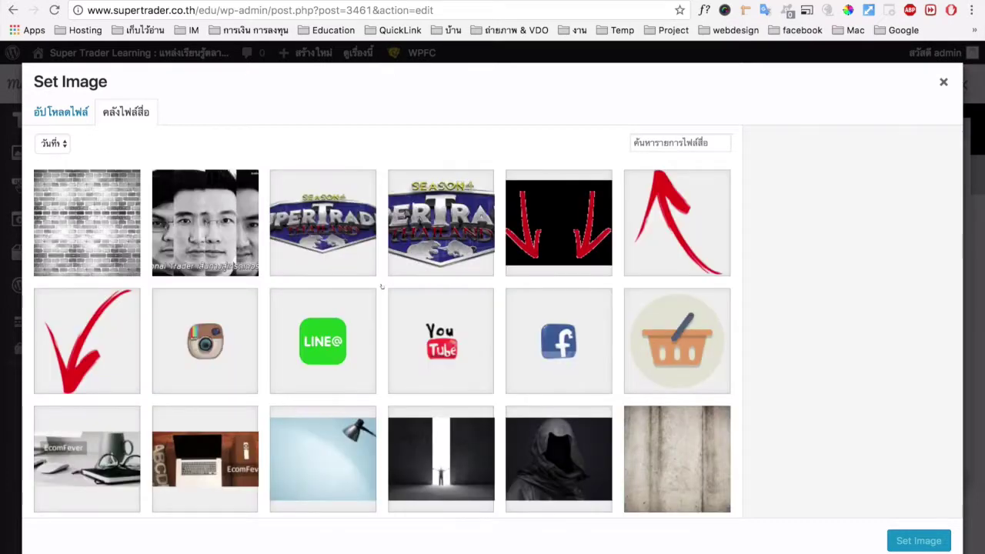
scroll(381, 287, "down", 3)
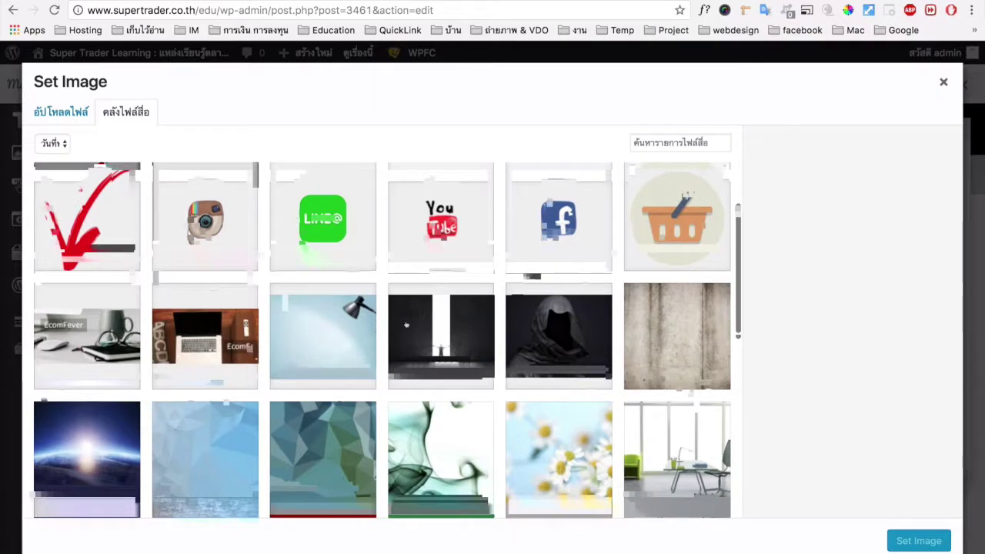
scroll(406, 325, "down", 1)
left_click(427, 314)
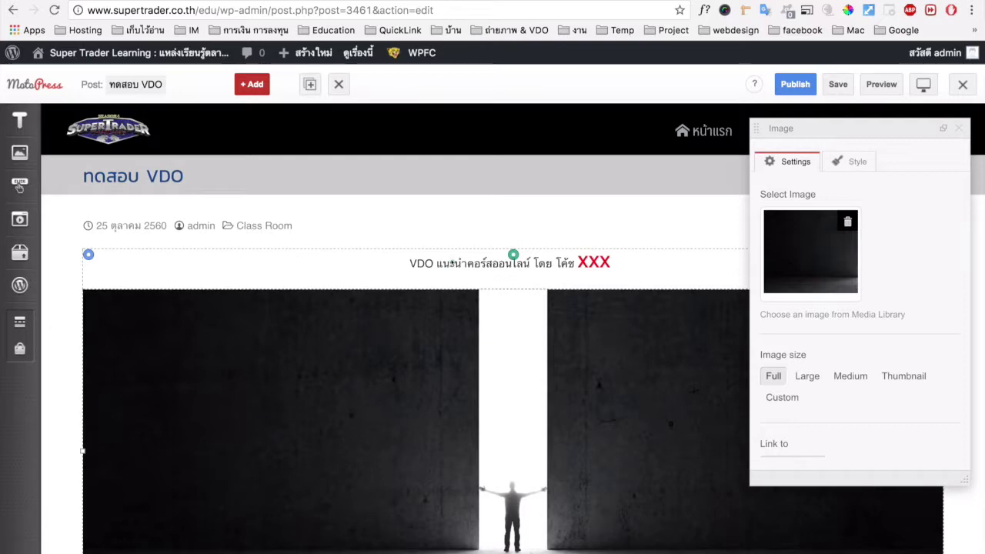
Set the size of the image below the paragraph to Medium.
left_click(449, 260)
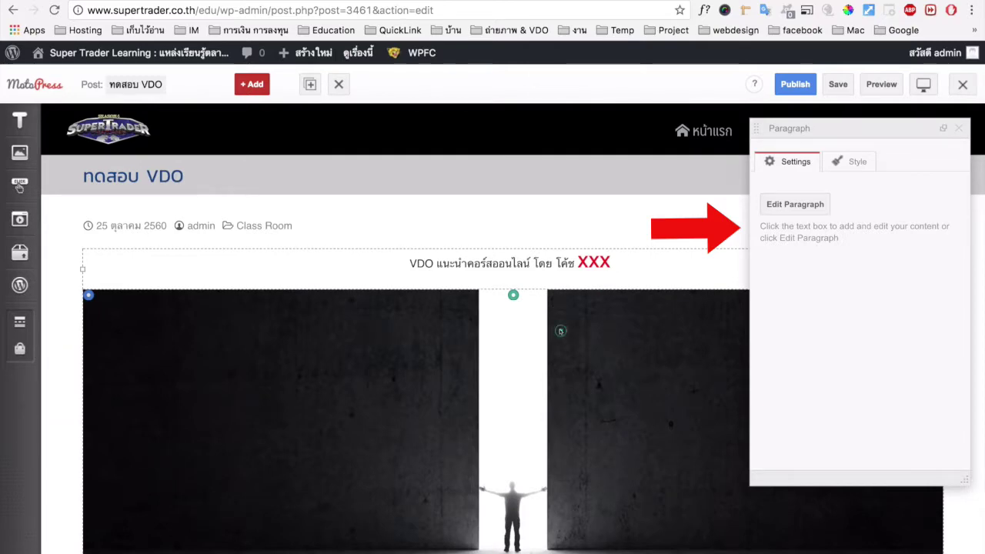
left_click(557, 328)
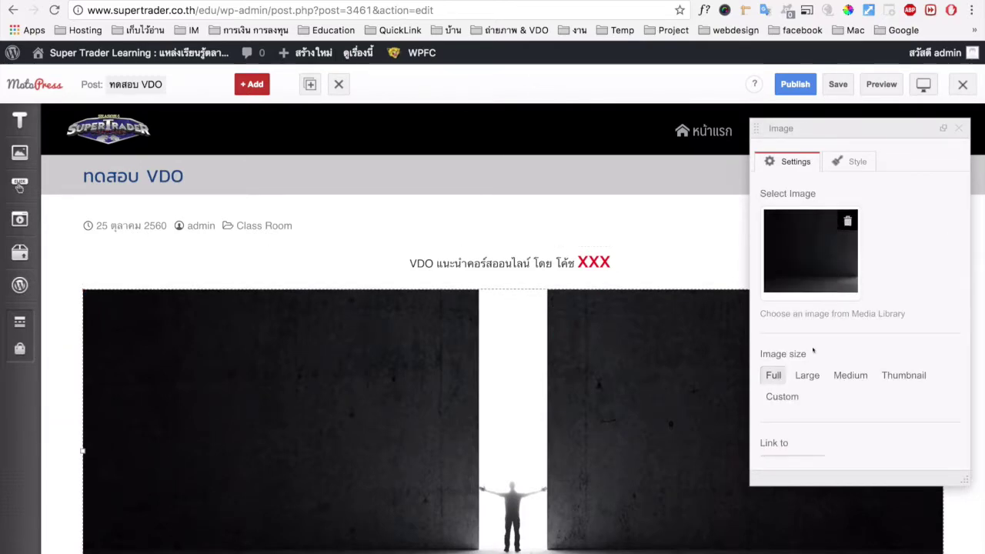
scroll(814, 353, "down", 2)
left_click(846, 319)
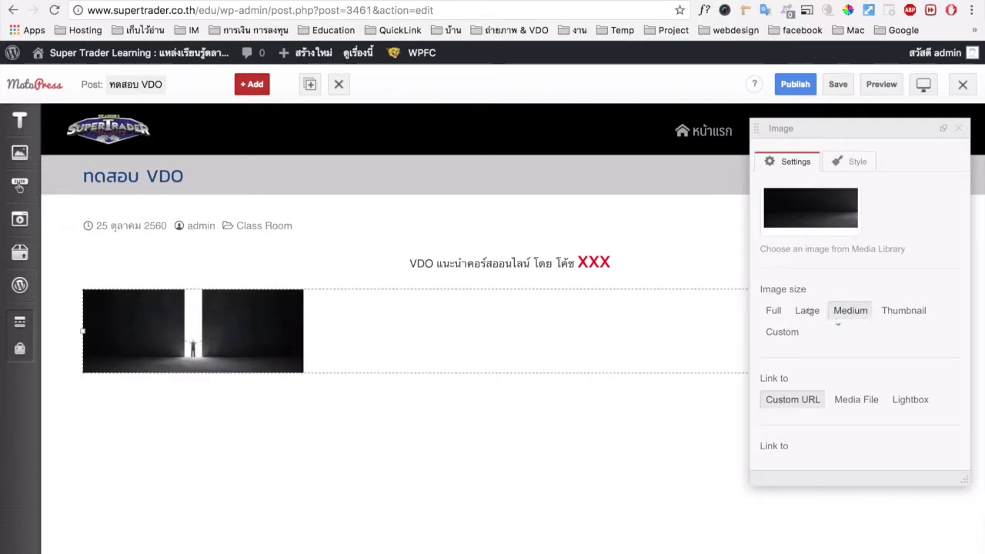
Try the Large image size and set the photo to Full, collapsing and restoring its settings window.
left_click(818, 310)
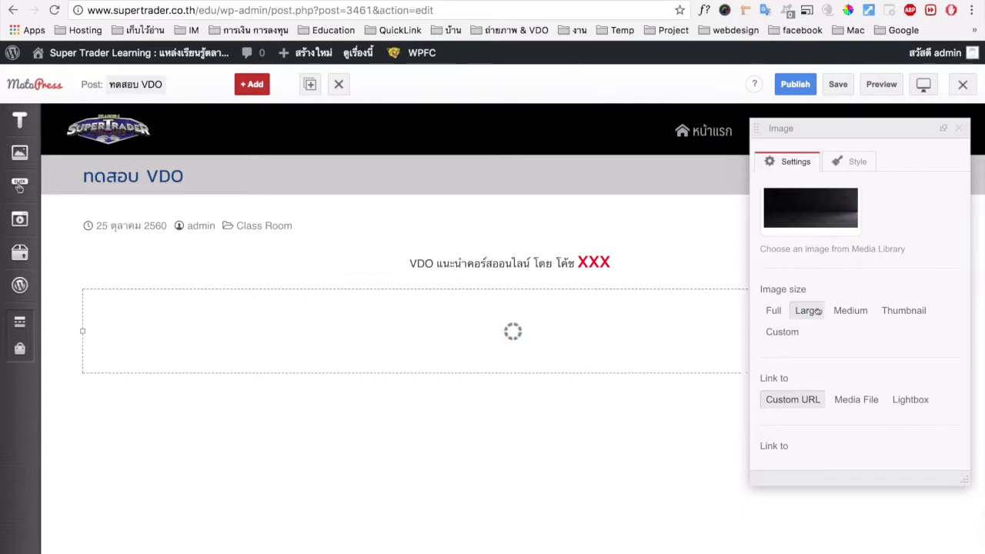
left_click(774, 310)
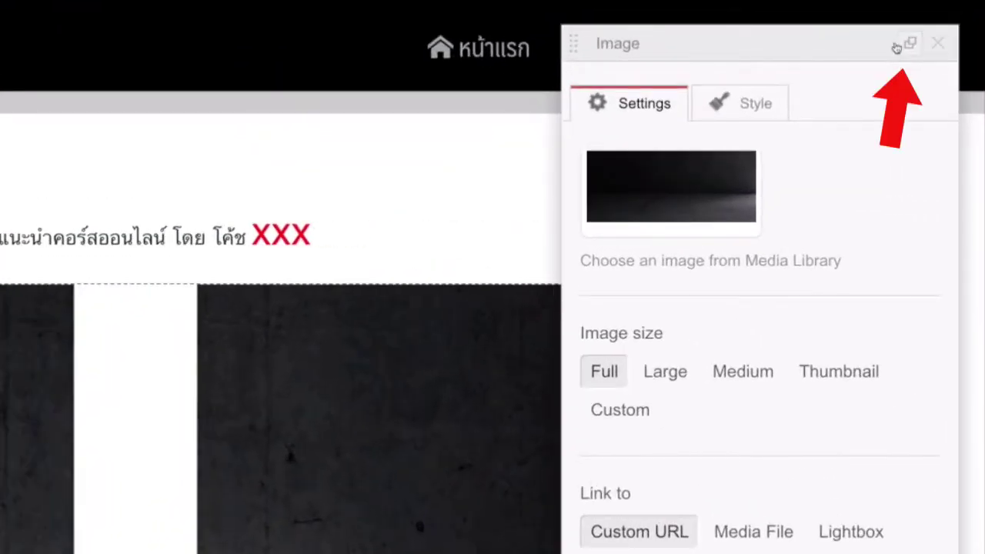
left_click(941, 128)
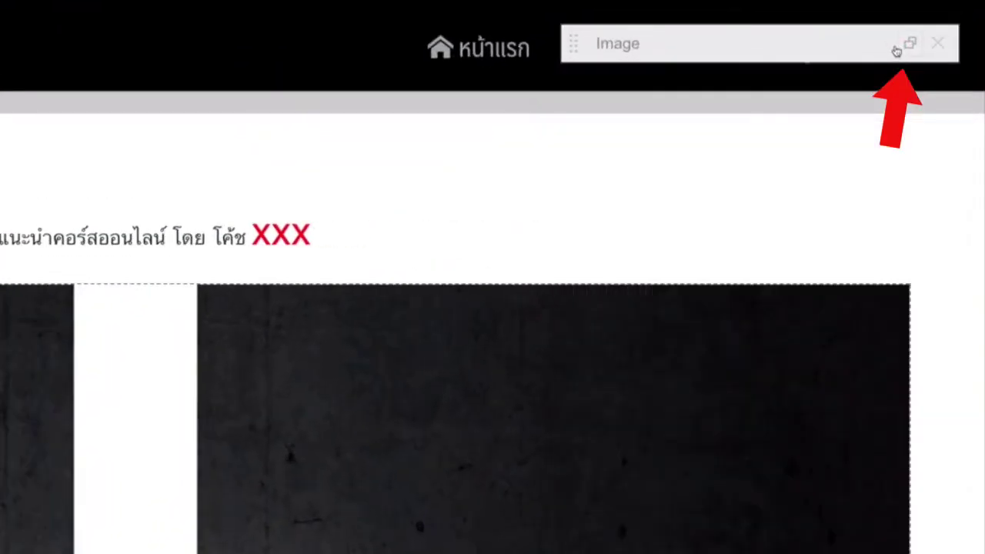
left_click(898, 47)
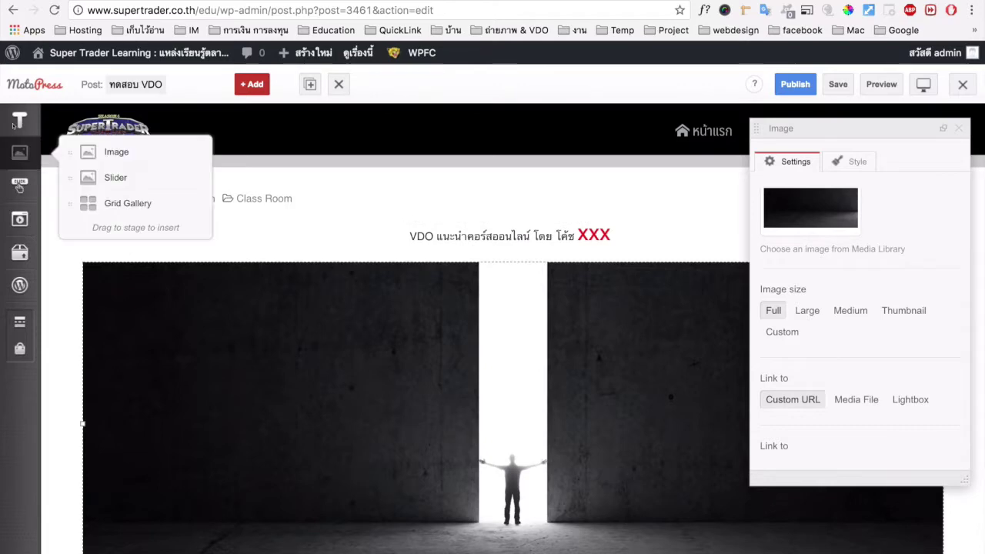
Insert a Paragraph object in a second column beside the photo and start editing its text.
mouse_move(27, 125)
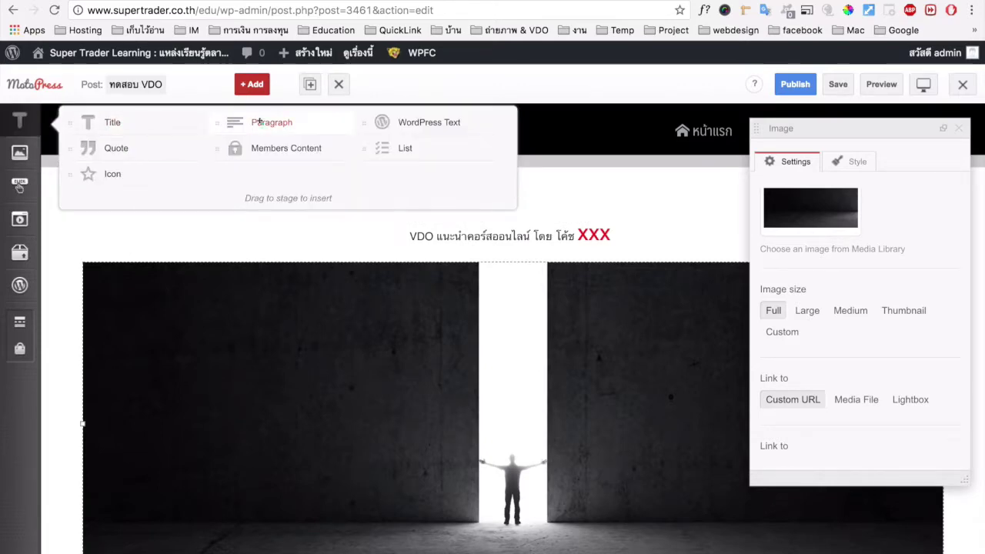
left_click_drag(260, 122, 919, 373)
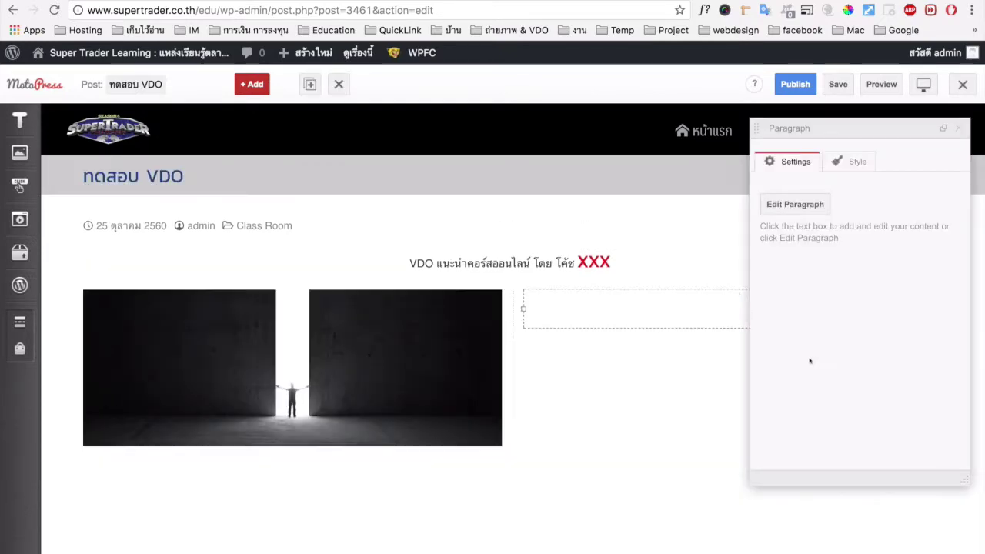
left_click(649, 328)
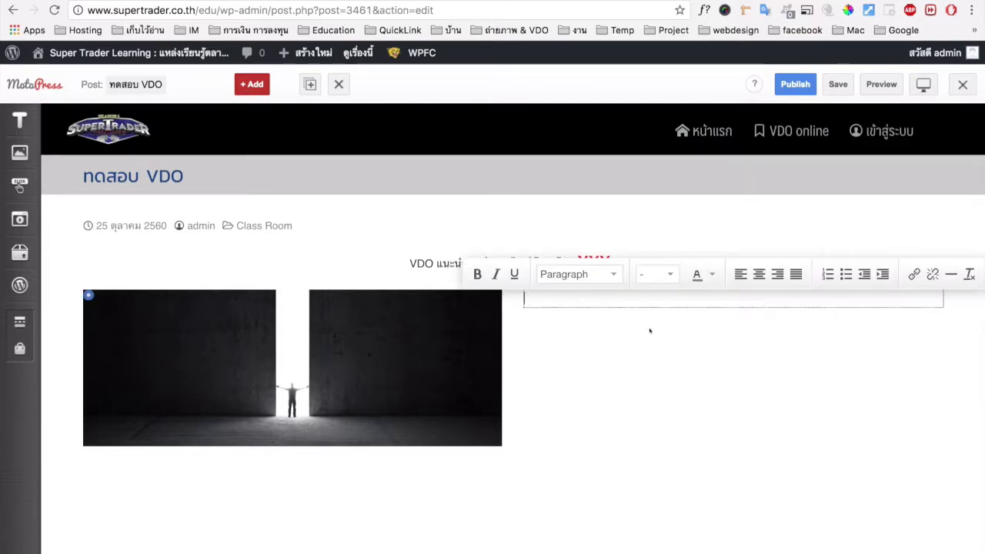
Enter "คอลัมภ์ที่ 2 แทรกระหว่างรูป" as the first line of the paragraph beside the photo.
type("8")
key("BackSpace")
type("ค")
key("BackSpace")
type("คอ")
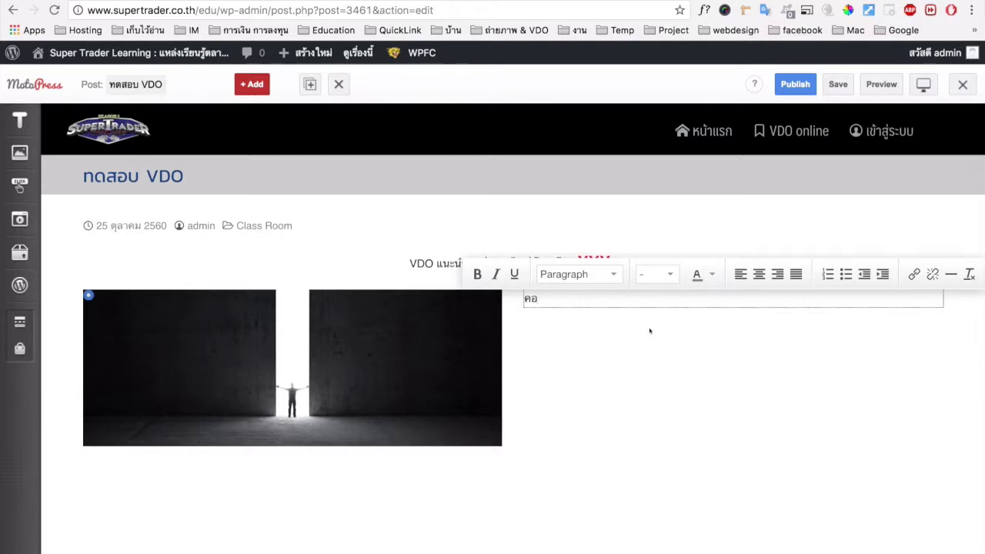
type("ลี่ก")
type("ภ์ที่ 2 ")
type("CME")
key("BackSpace")
key("BackSpace")
key("BackSpace")
type("แทรกระหว่างร")
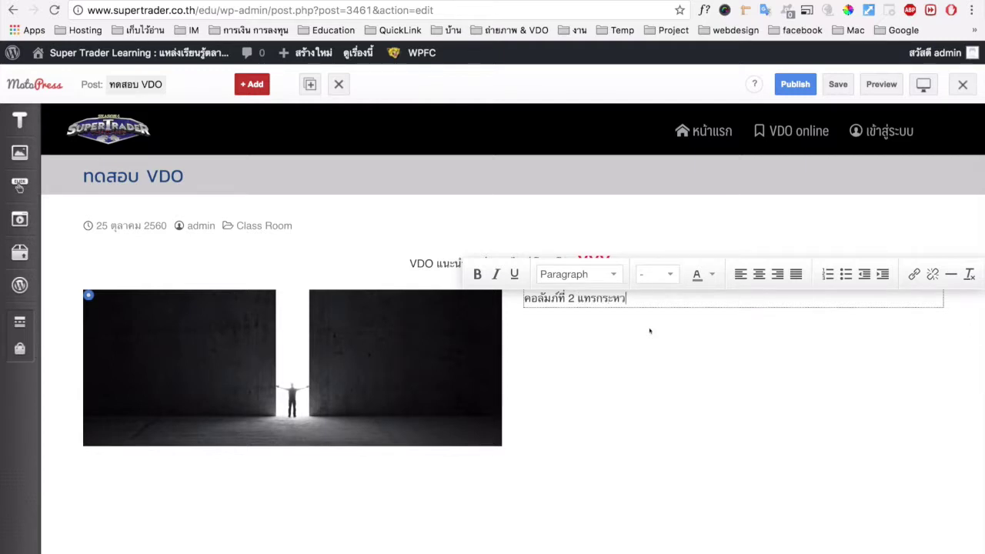
type("ูป")
Add a blank gap and two lines reading "กกกกก" to the second-column paragraph, and leave its text editing.
key("Return")
key("Return")
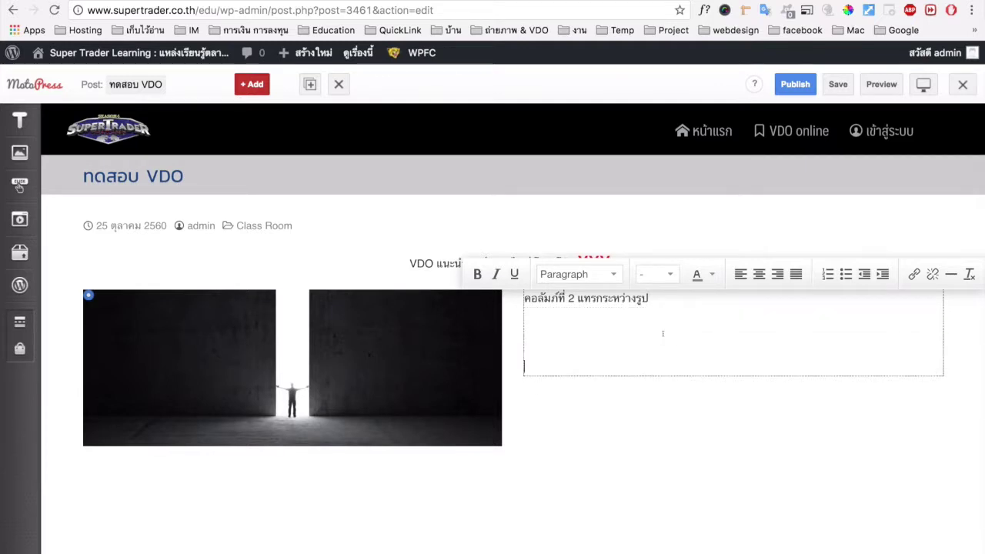
type("กกกกก")
key("Return")
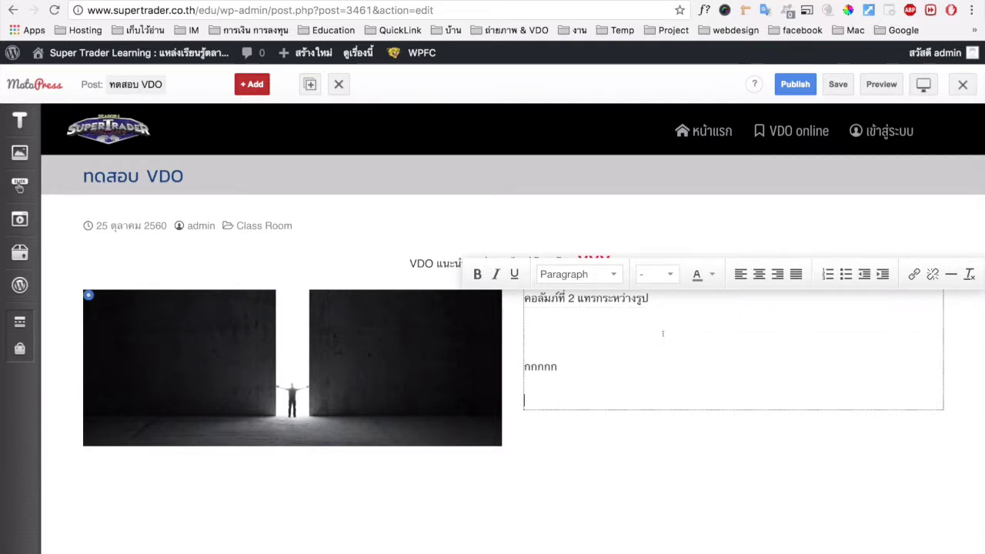
type("กกกกก")
left_click(671, 435)
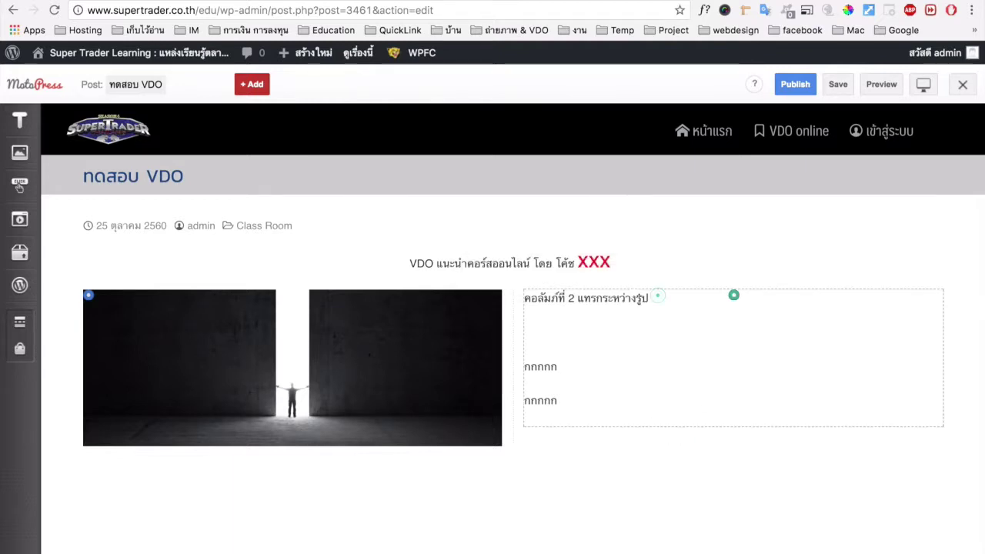
Format the first line of the second-column paragraph as Header 1 and leave its text editing.
triple_click(657, 296)
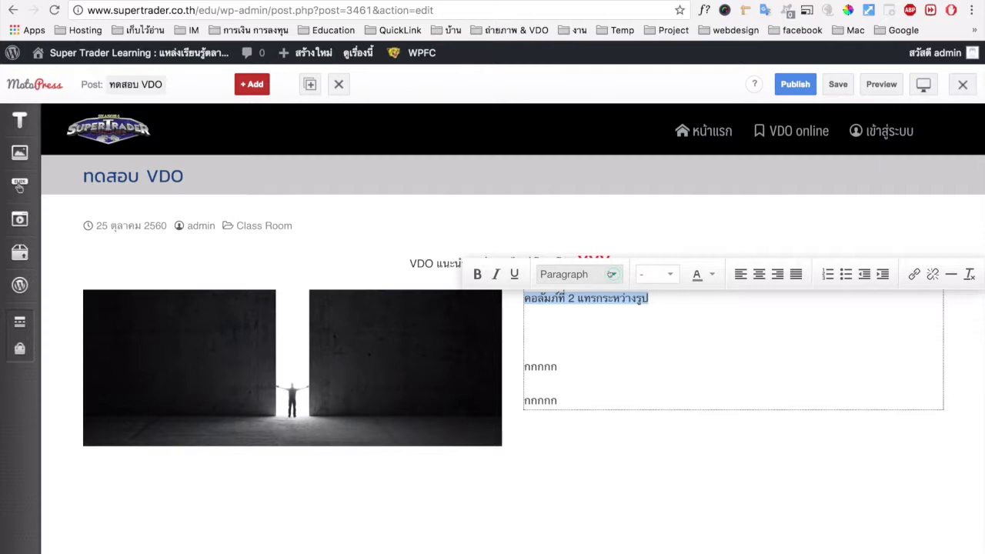
left_click(612, 274)
left_click(660, 443)
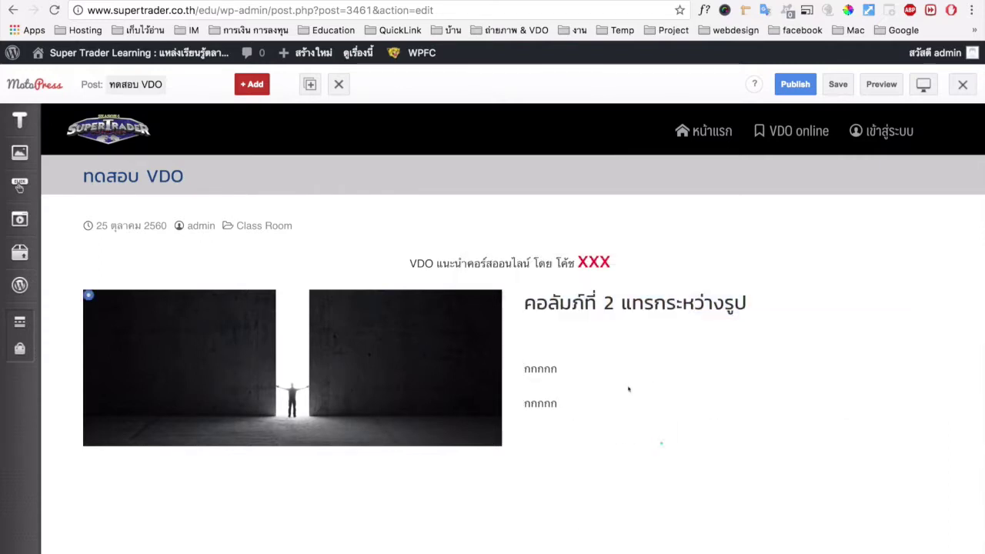
left_click(618, 350)
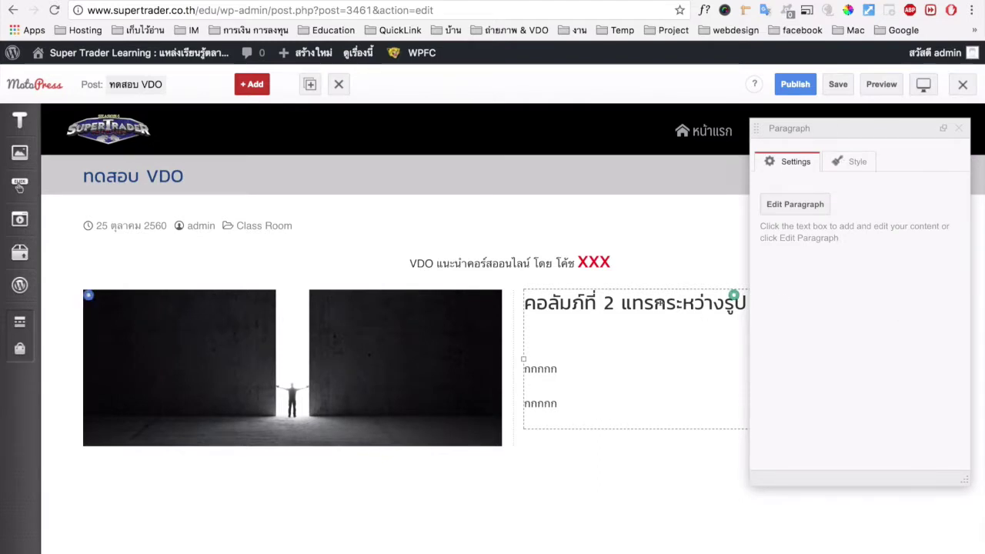
double_click(660, 302)
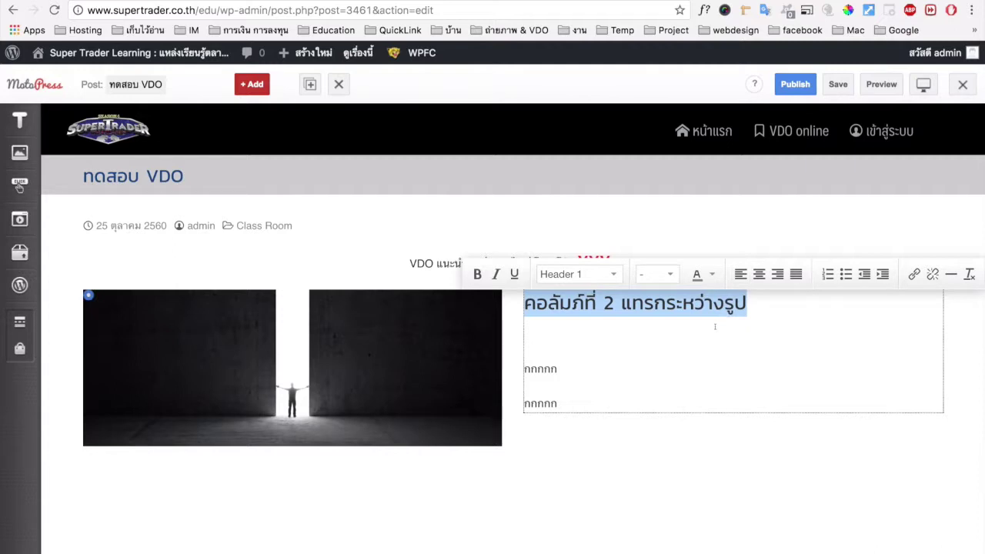
left_click(700, 233)
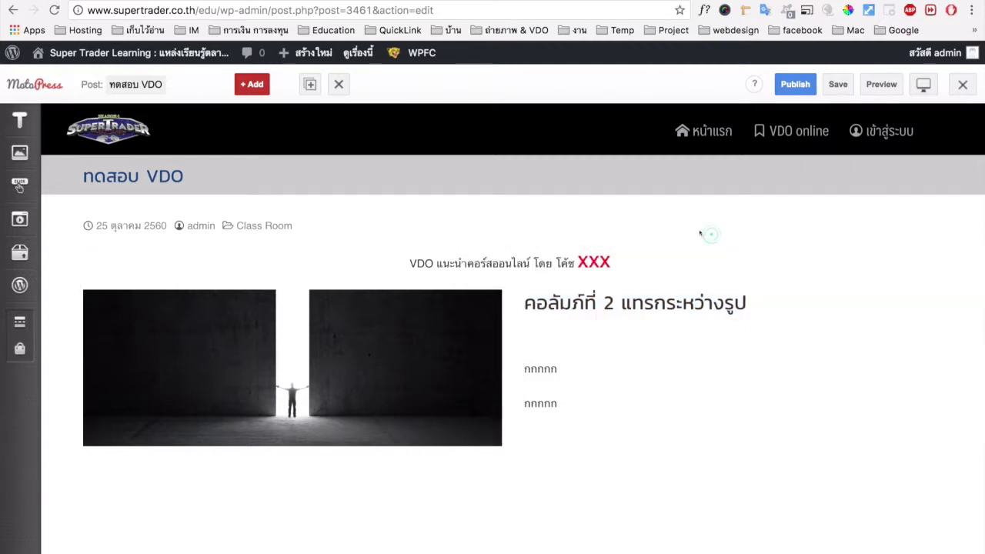
Try to narrow the photo in the first column from its side edge.
left_click(458, 360)
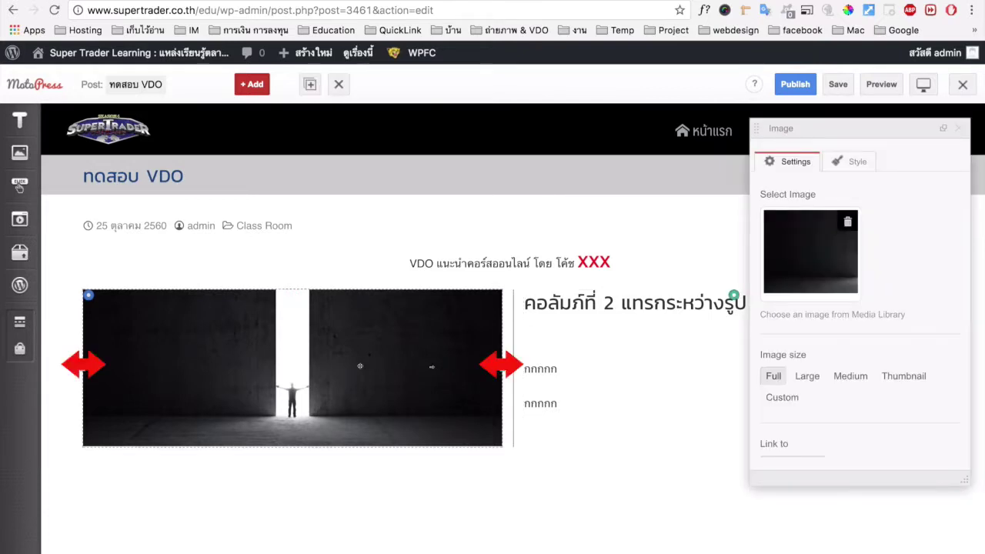
left_click_drag(500, 365, 429, 352)
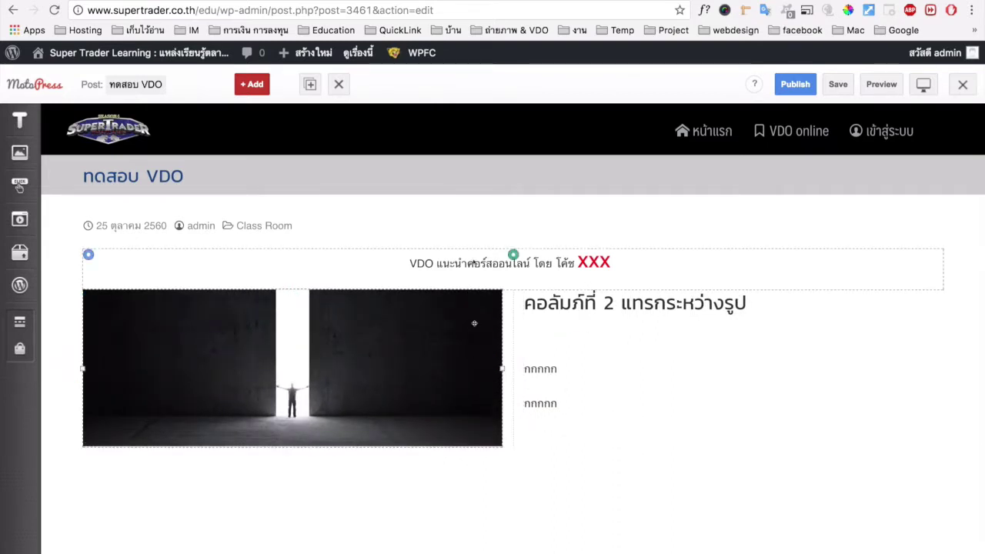
Format the centred VDO introduction line above the photo as Header 1 and leave its text editing.
left_click(82, 269)
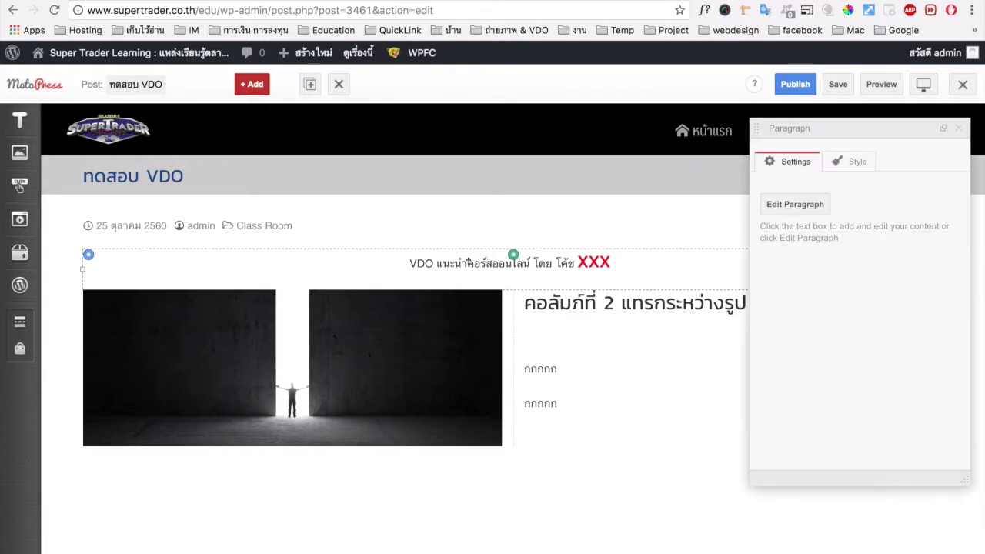
triple_click(514, 261)
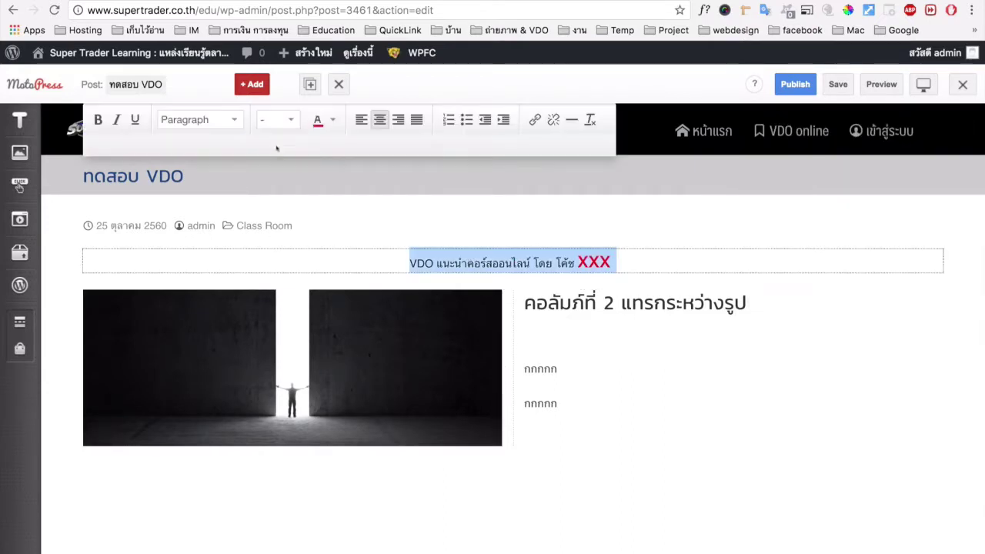
left_click(233, 119)
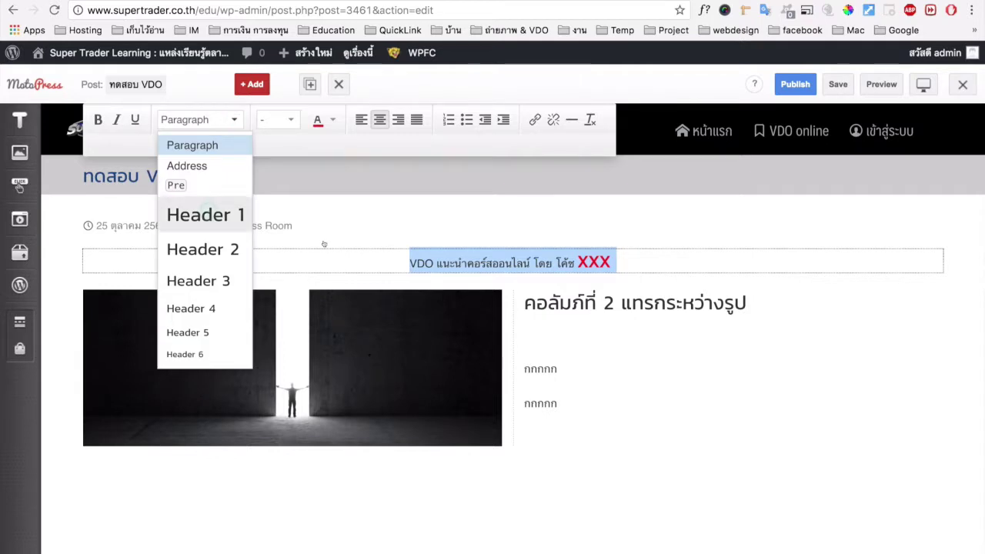
left_click(600, 435)
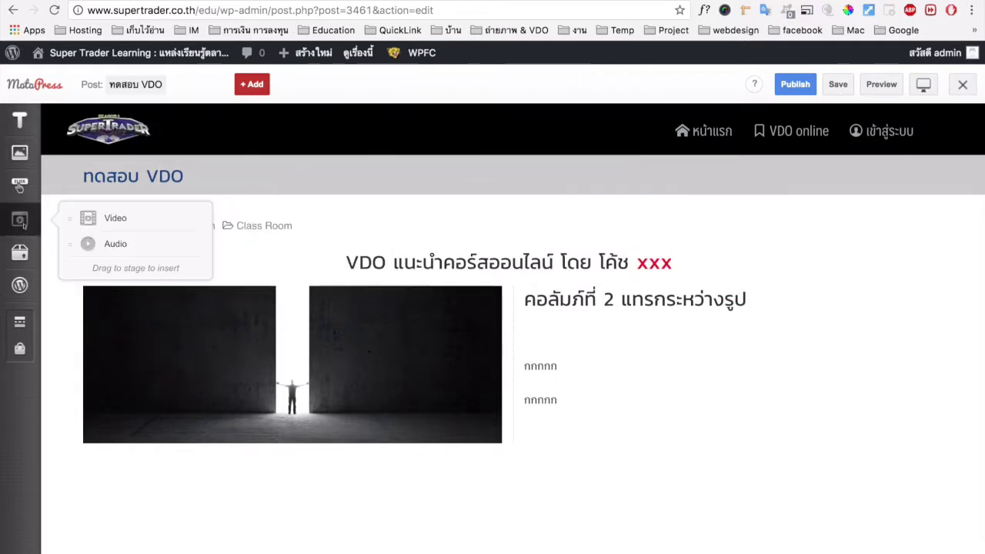
Insert an Embed object in a new row below the photo and the second-column paragraph.
mouse_move(19, 185)
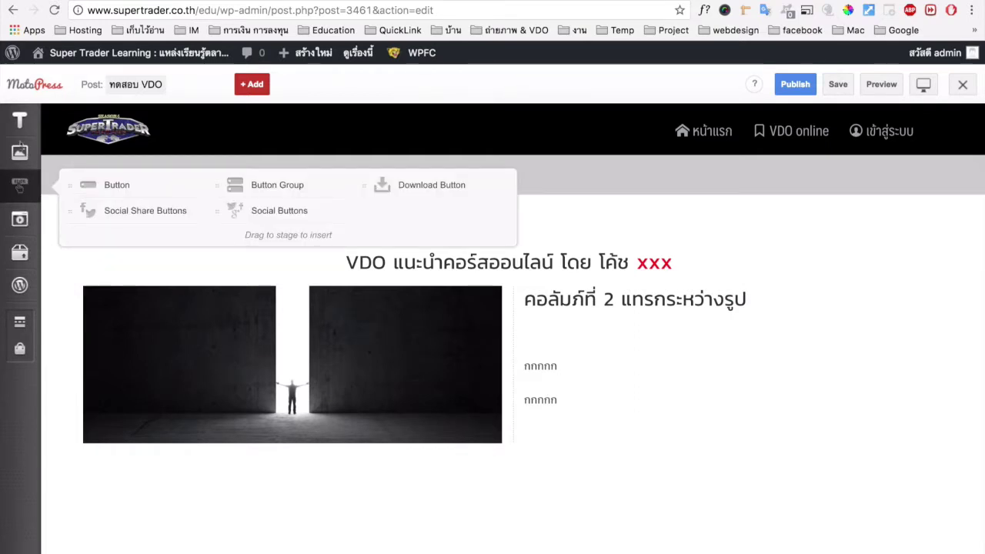
mouse_move(20, 280)
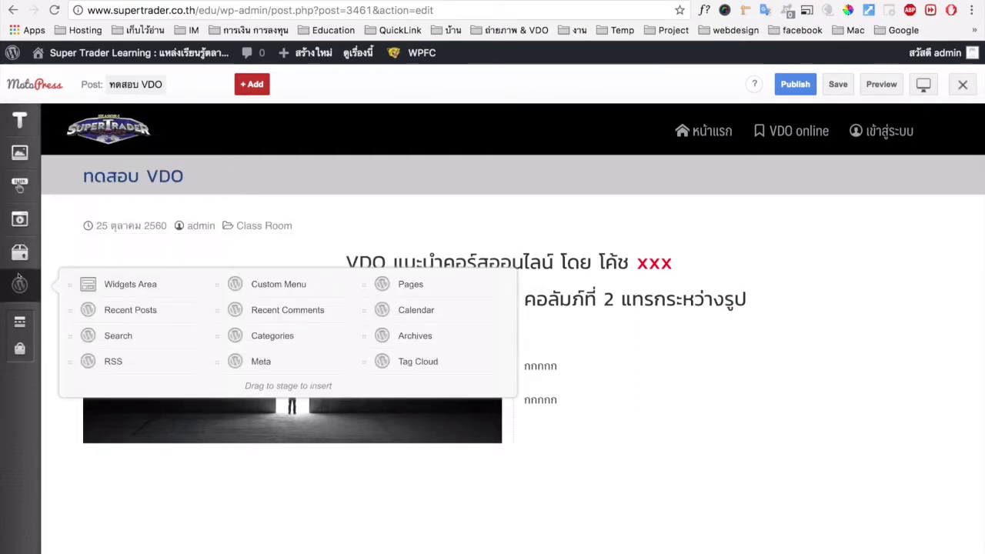
mouse_move(19, 251)
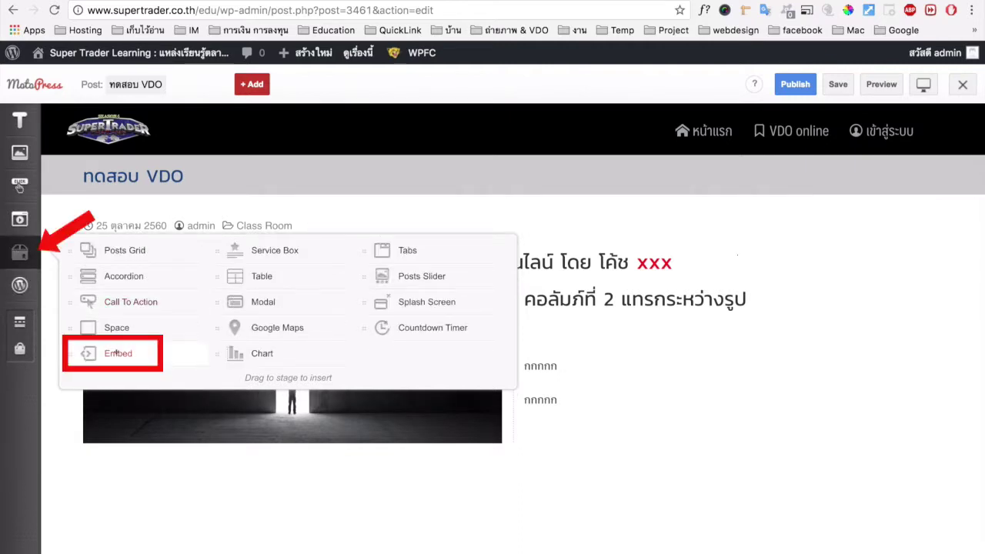
mouse_move(117, 353)
left_mouse_down()
mouse_move(187, 415)
mouse_move(310, 477)
mouse_move(310, 468)
left_mouse_up()
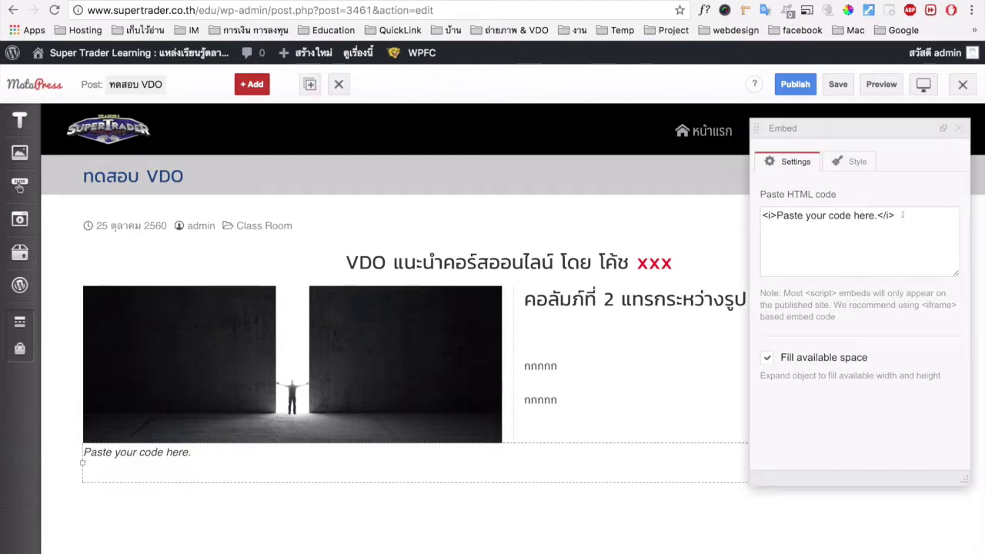
Replace the Embed object's placeholder HTML with the copied Vimeo iframe code and apply it.
key("super+a")
key("BackSpace")
right_click(779, 213)
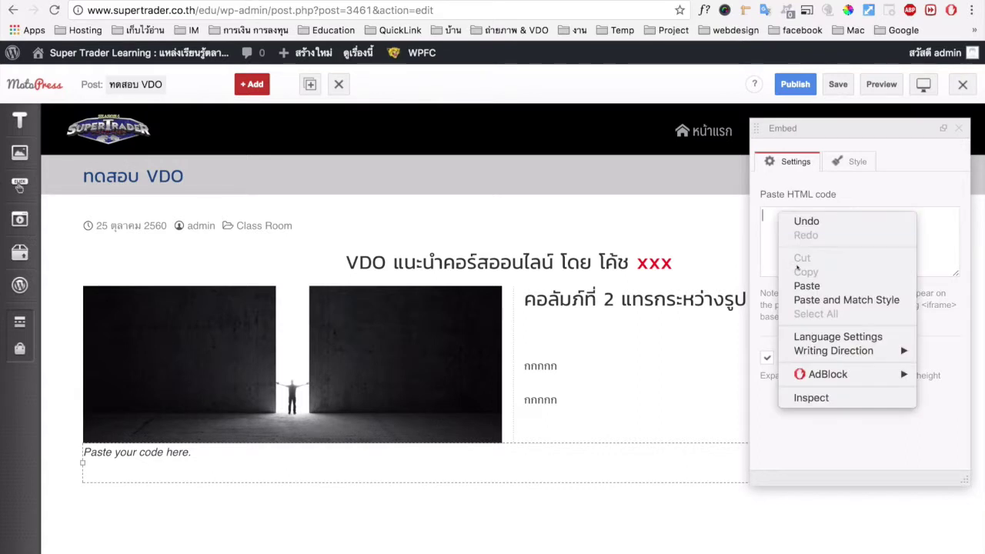
left_click(800, 286)
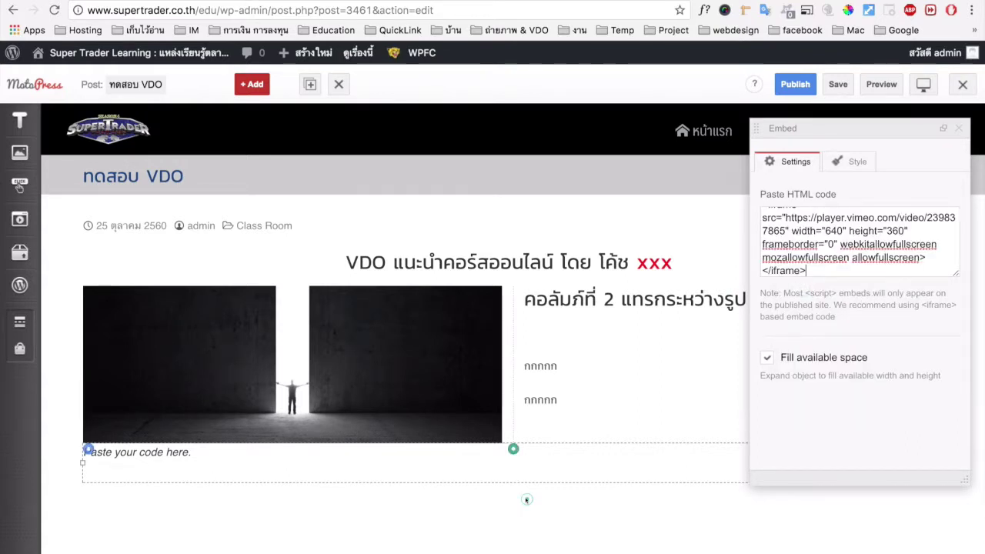
left_click(526, 499)
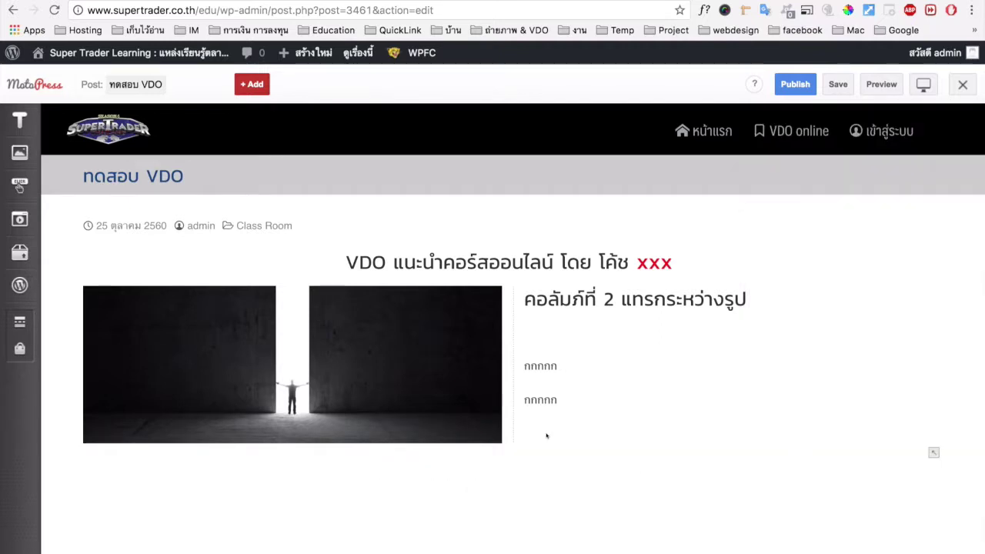
Delete the photo and the second-column paragraph above the embedded video.
scroll(504, 363, "down", 2)
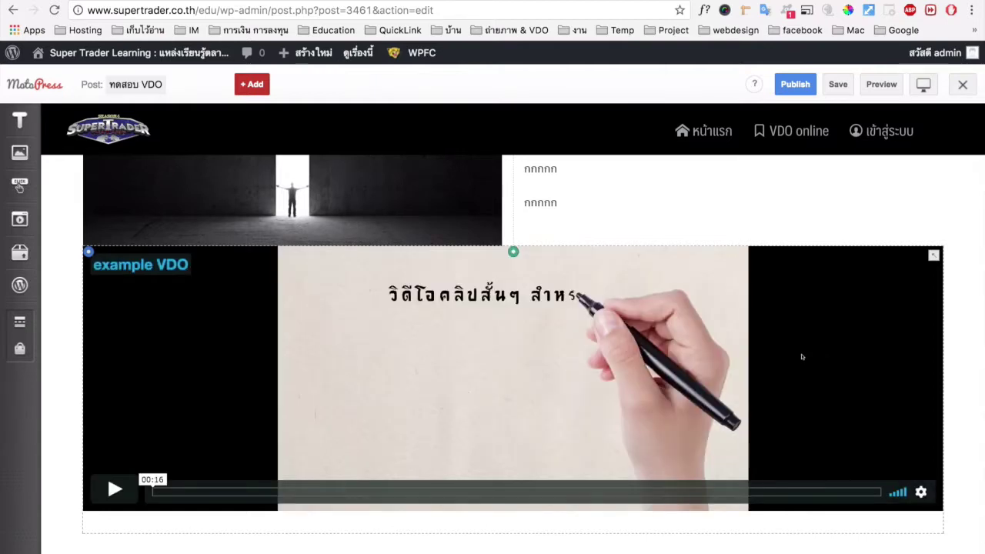
scroll(800, 355, "up", 3)
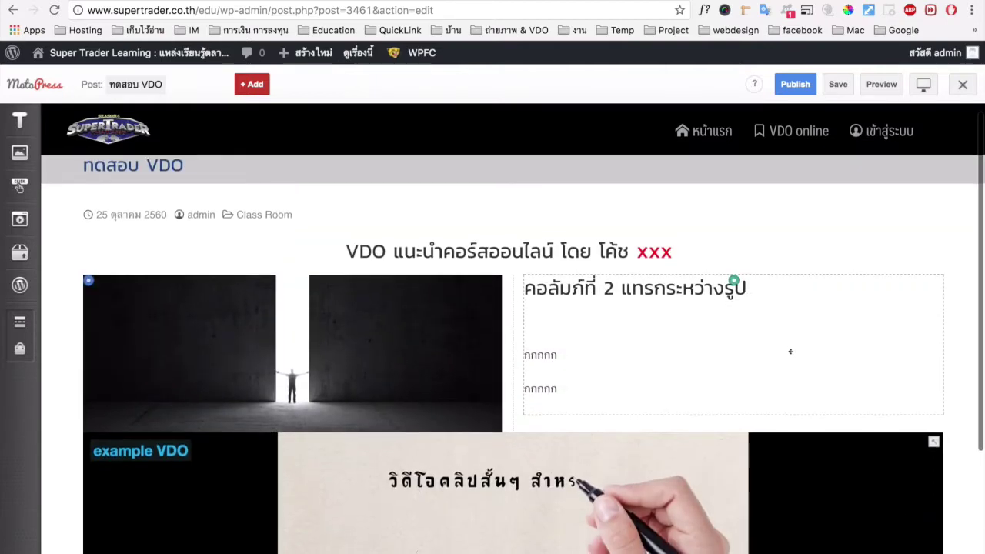
scroll(792, 351, "down", 1)
left_click(354, 267)
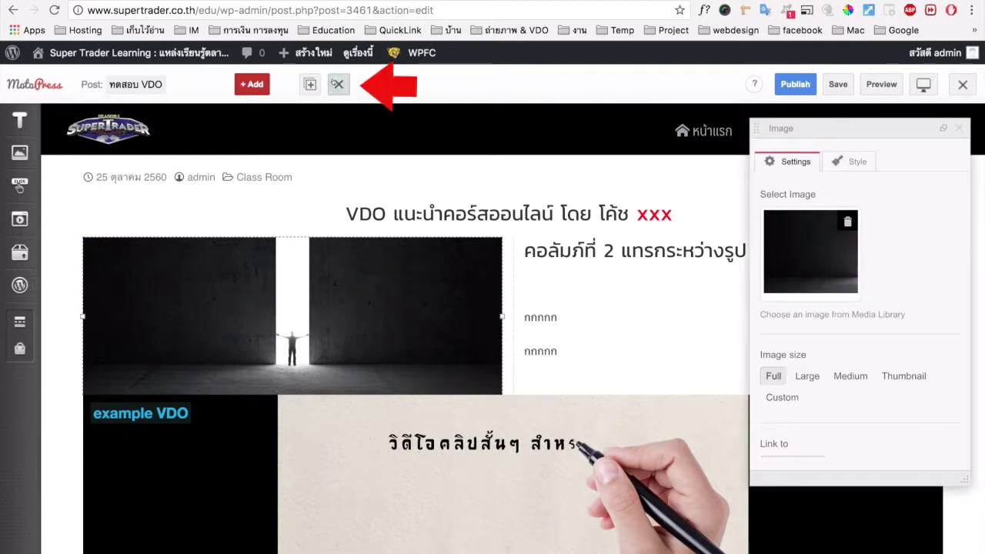
left_click(336, 84)
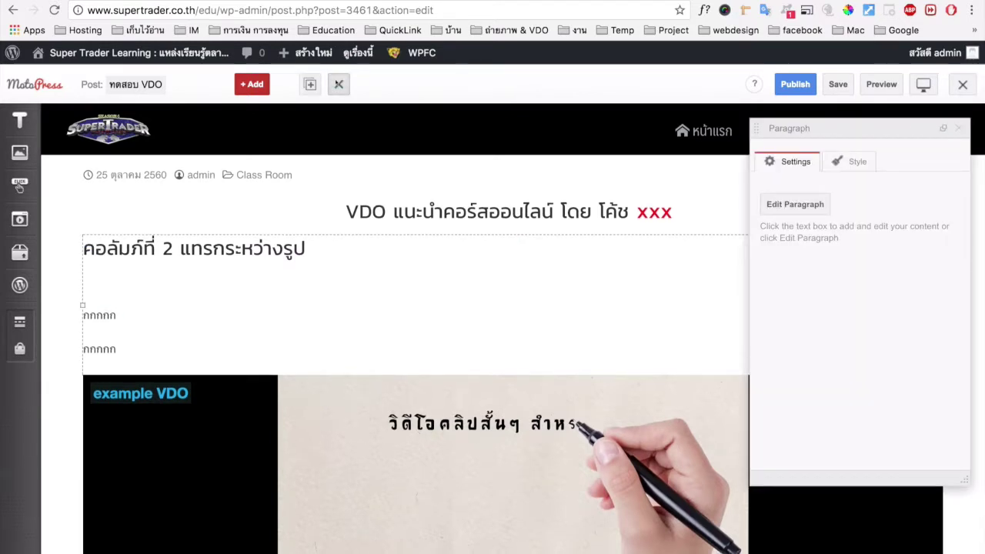
left_click(338, 84)
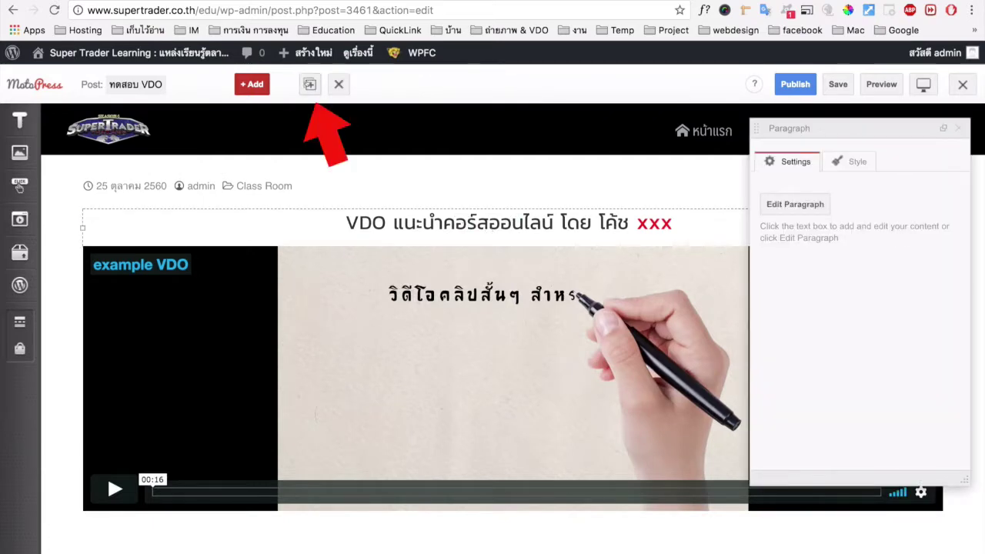
Duplicate the VDO introduction heading above the video and delete the copy.
left_click(310, 83)
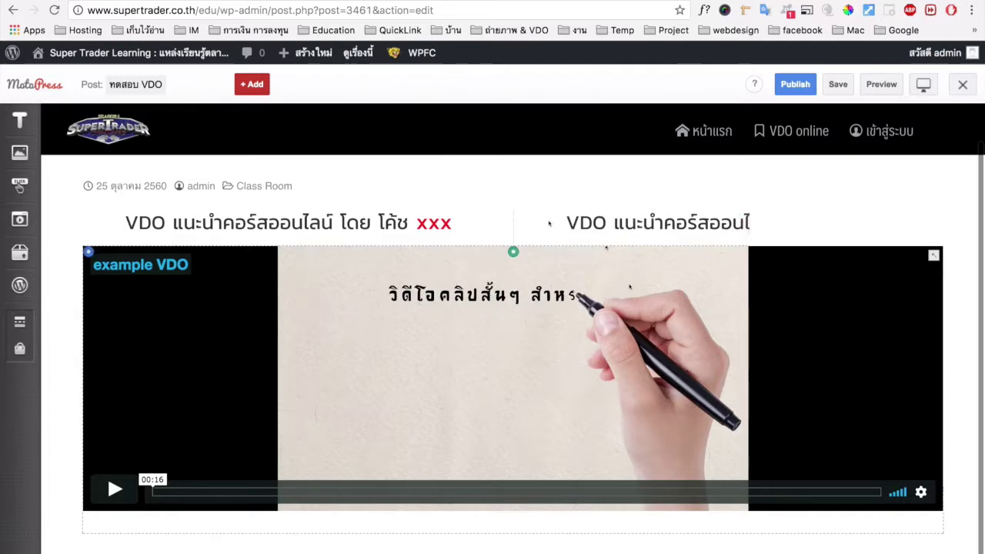
left_click(585, 223)
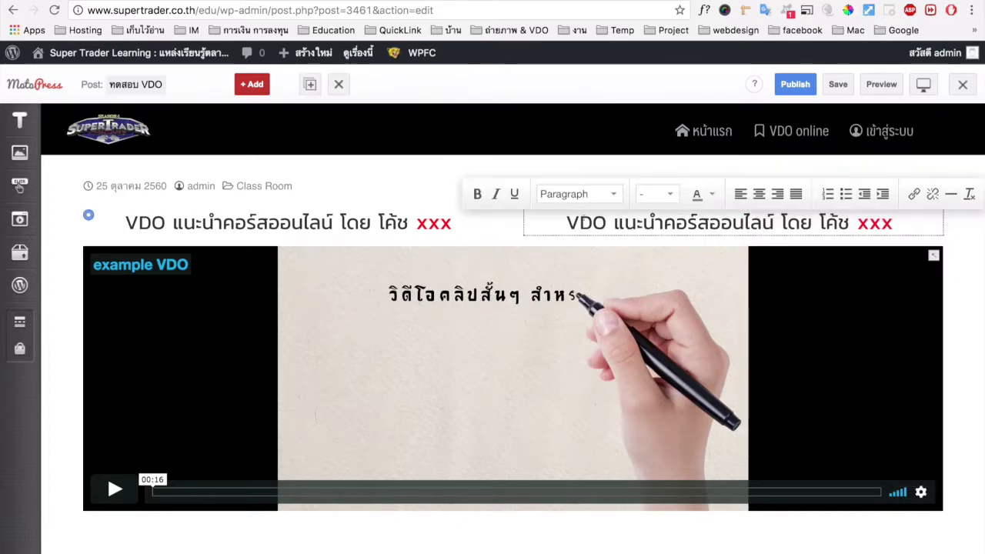
left_click(433, 224)
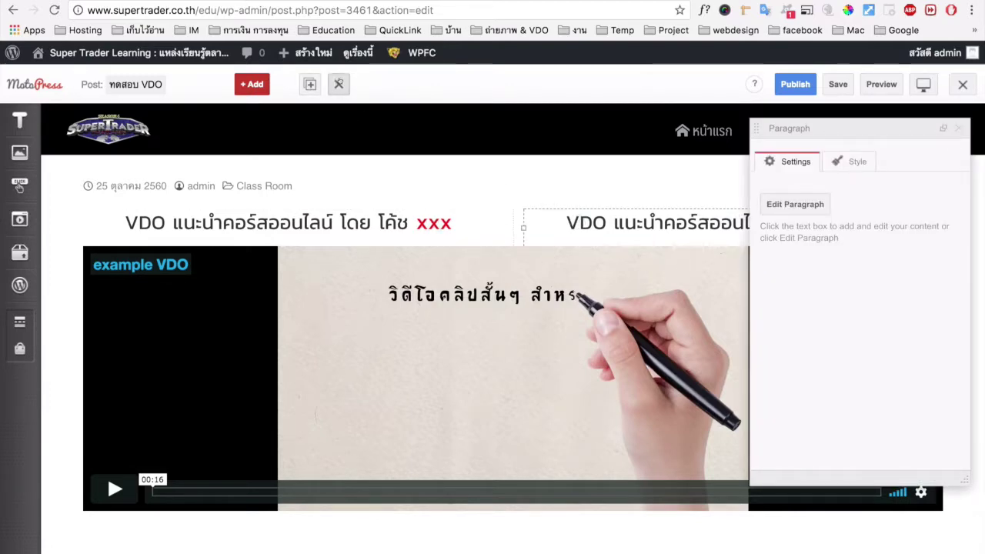
left_click(339, 84)
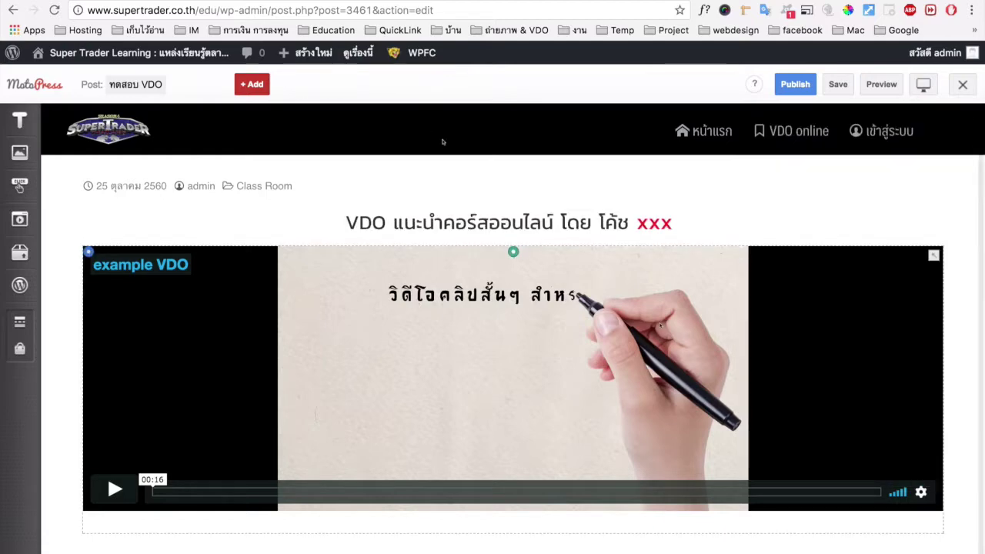
Narrow the embedded video from both sides so it spans the six middle columns under the heading.
left_click(726, 291)
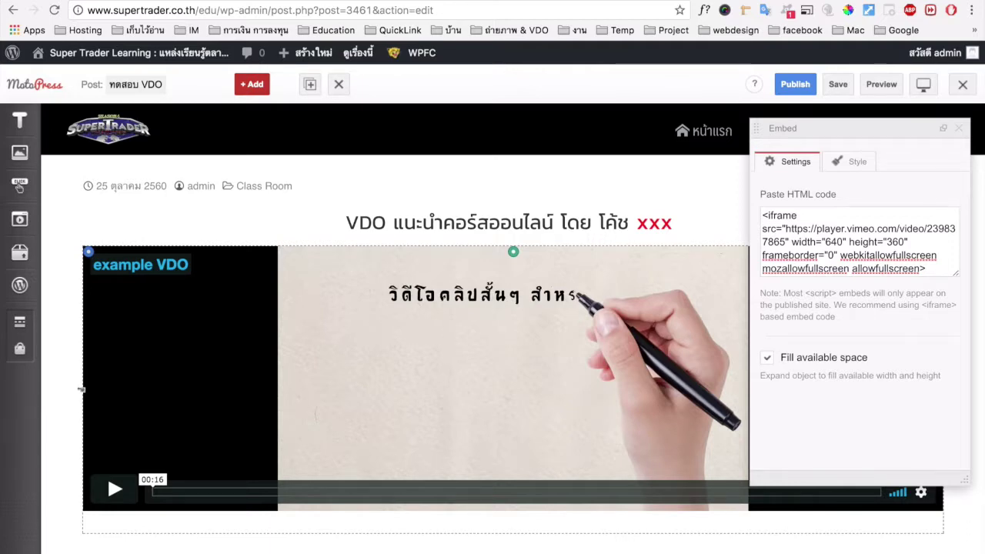
left_click(83, 389)
left_click_drag(82, 389, 304, 389)
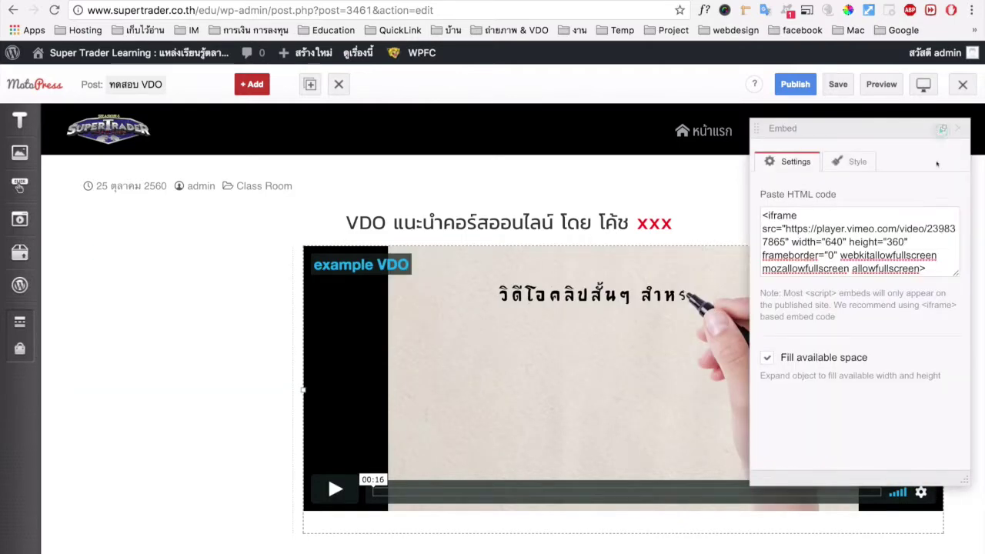
left_click(943, 127)
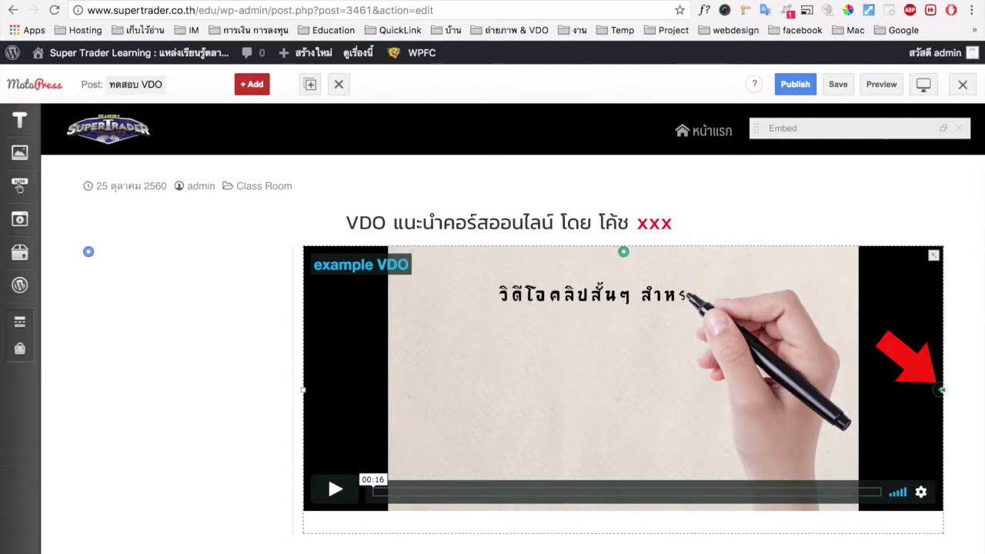
left_click_drag(940, 389, 723, 389)
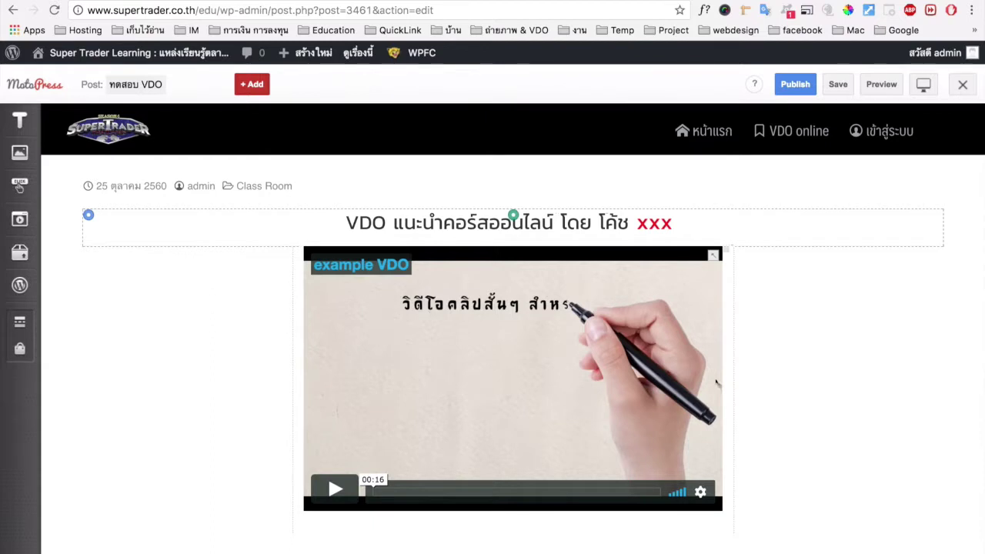
left_click(19, 120)
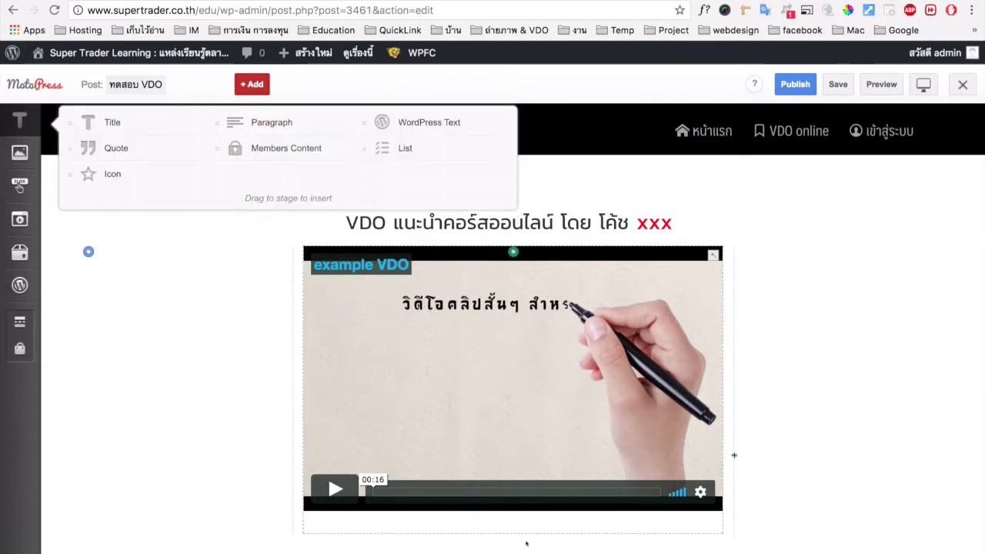
left_click(762, 297)
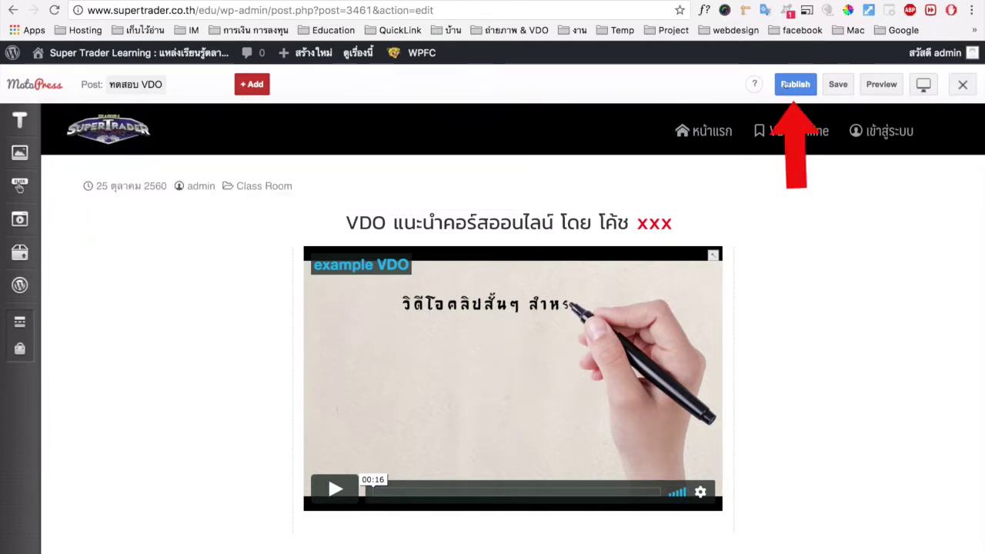
Publish the post and close the Visual Builder.
left_click(786, 85)
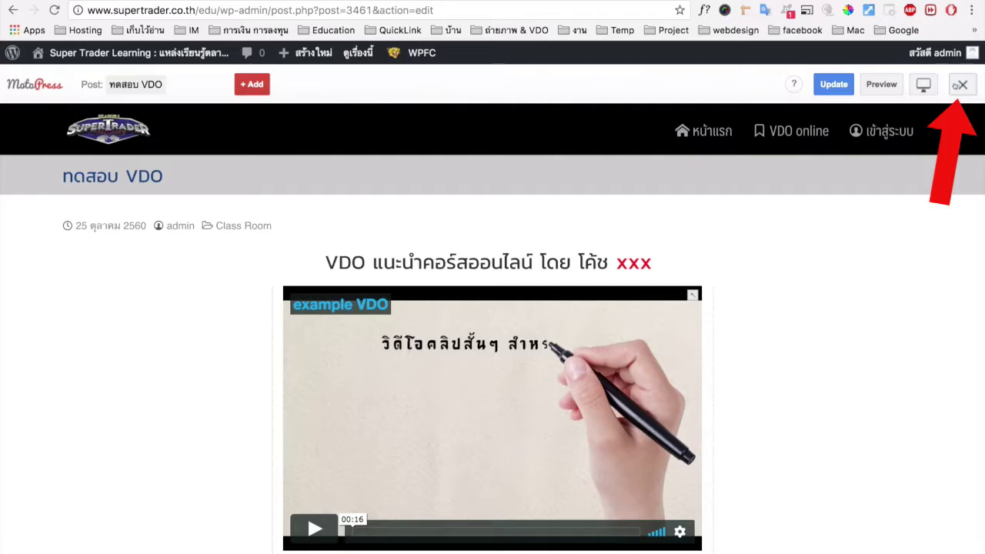
left_click(960, 84)
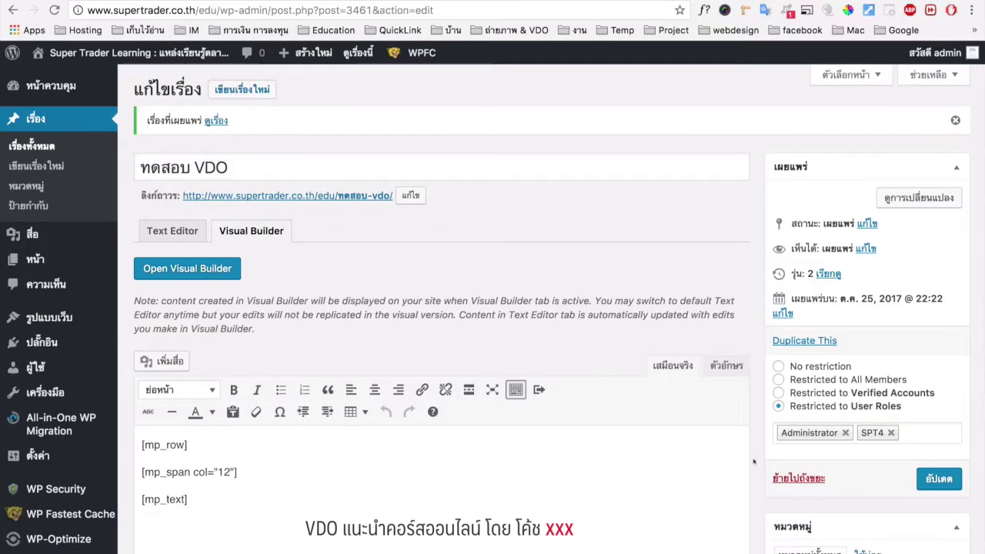
Enable the excerpt box (เกริ่นนำ) in the post editor's screen options.
scroll(702, 457, "down", 2)
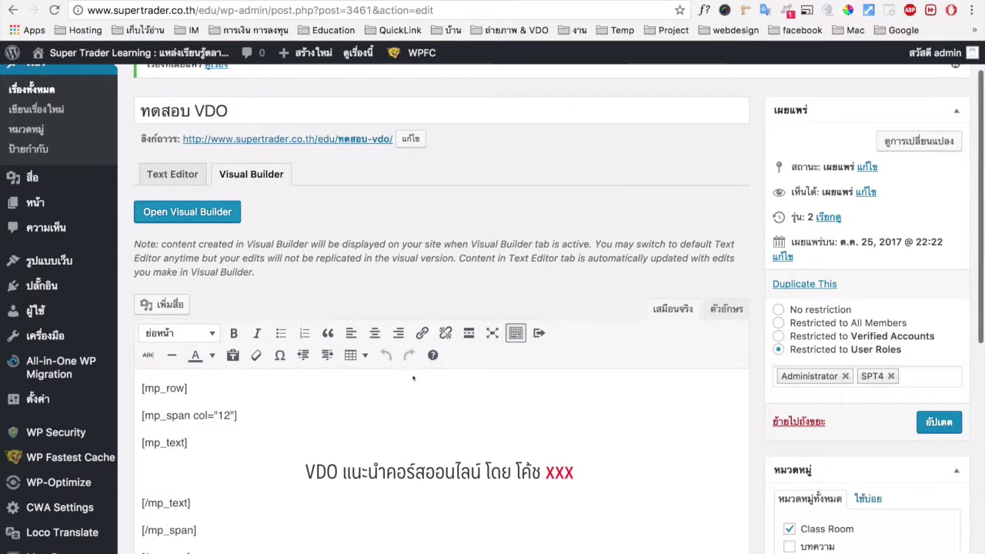
scroll(753, 439, "down", 4)
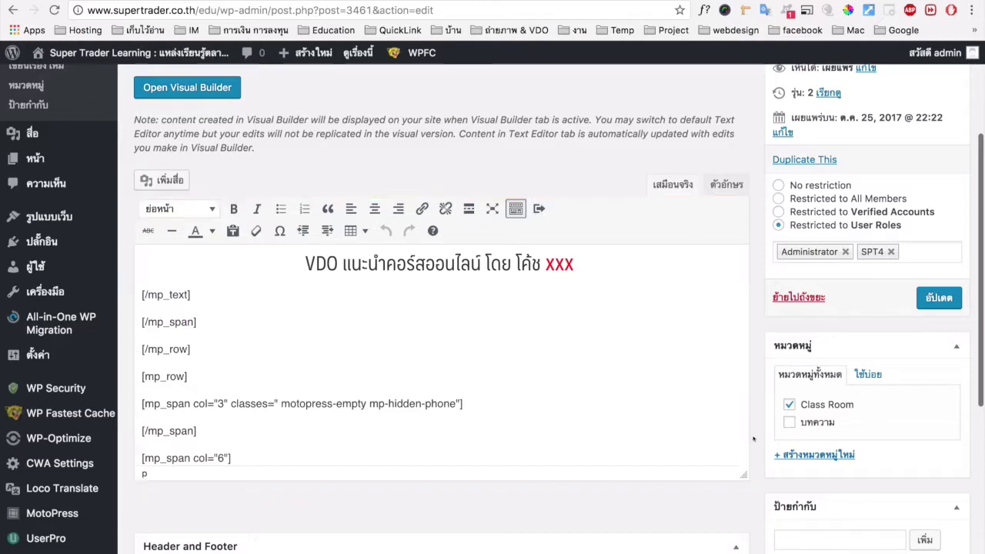
scroll(753, 438, "up", 5)
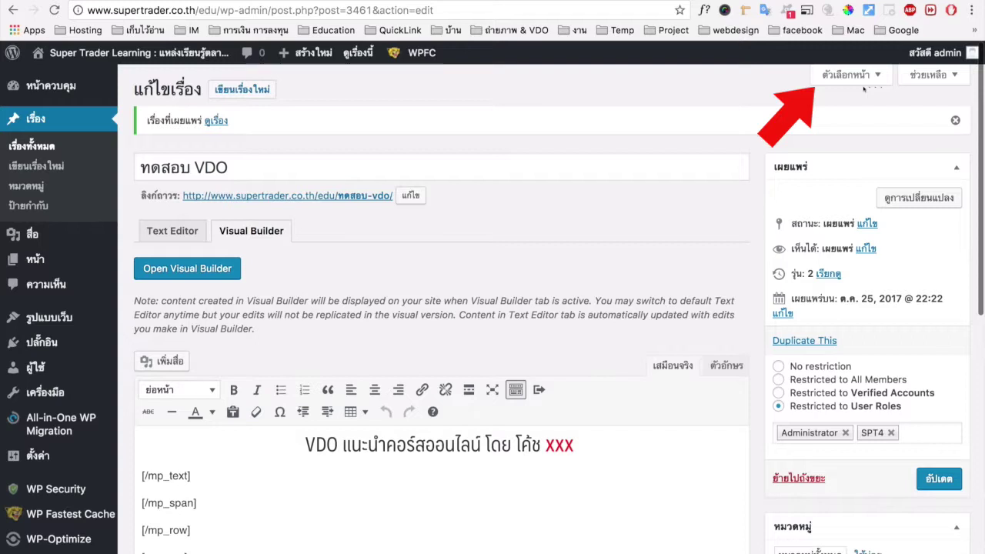
left_click(861, 80)
left_click(206, 106)
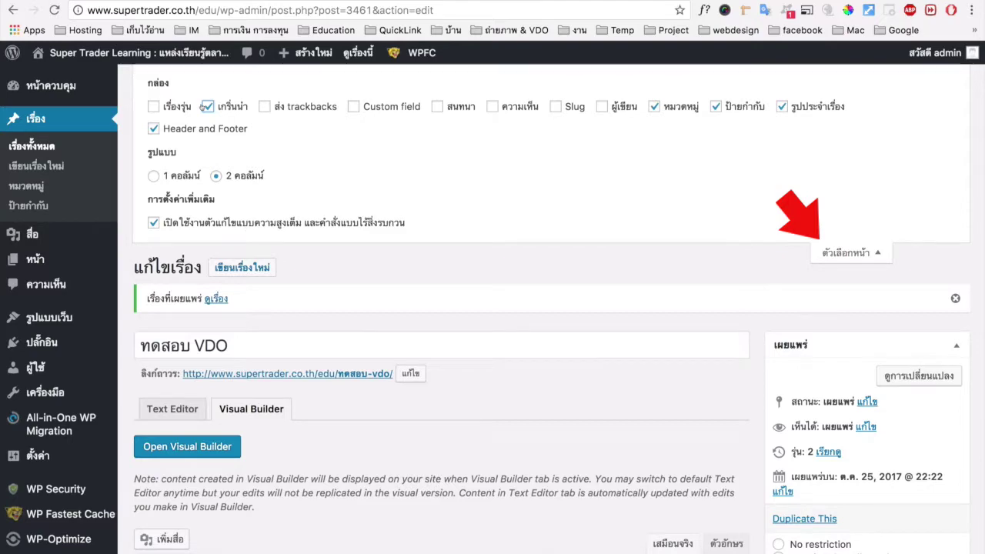
Enter "ส่วนนี้เป็นส่วน เกริ่นนำ" as the post's excerpt.
scroll(759, 262, "down", 5)
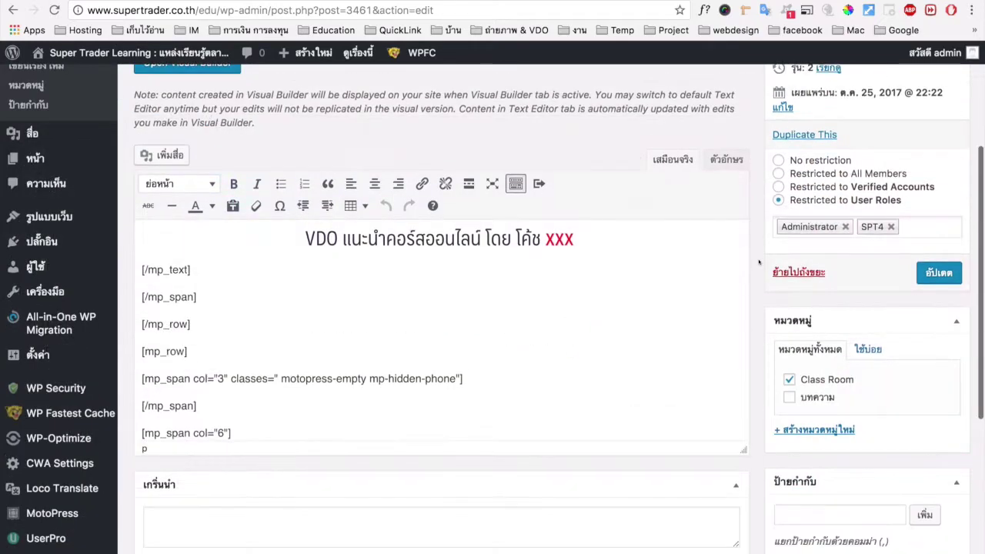
scroll(758, 263, "down", 4)
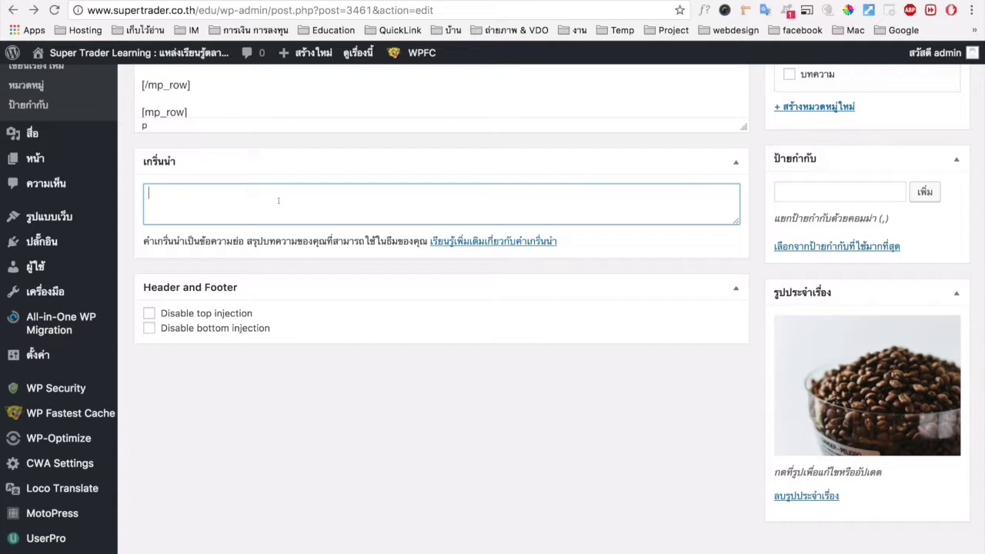
type("ส่วนนี้เป็นส่วน ")
type("น่")
type("นำ")
Change the post's permalink slug to vdo1 and update the post.
scroll(758, 275, "up", 5)
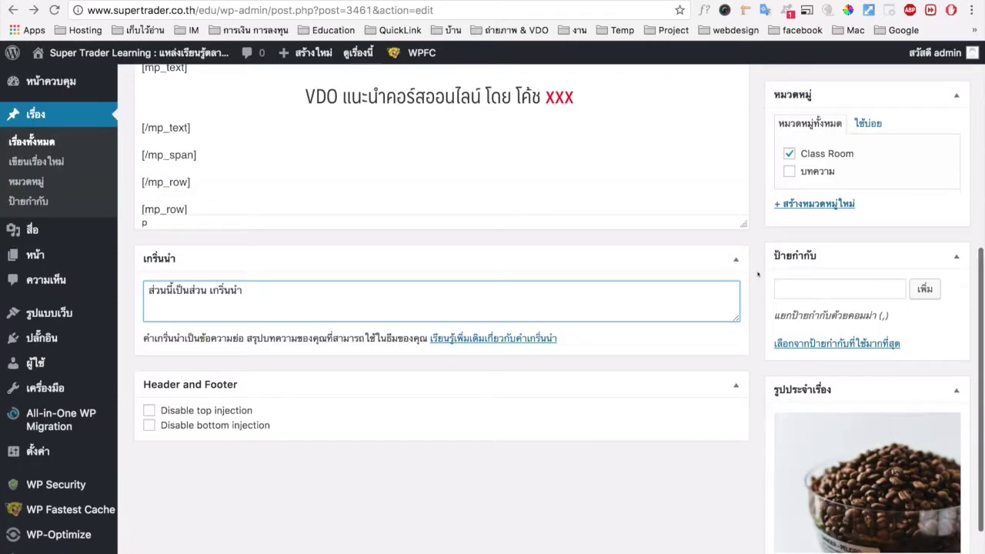
scroll(757, 275, "up", 8)
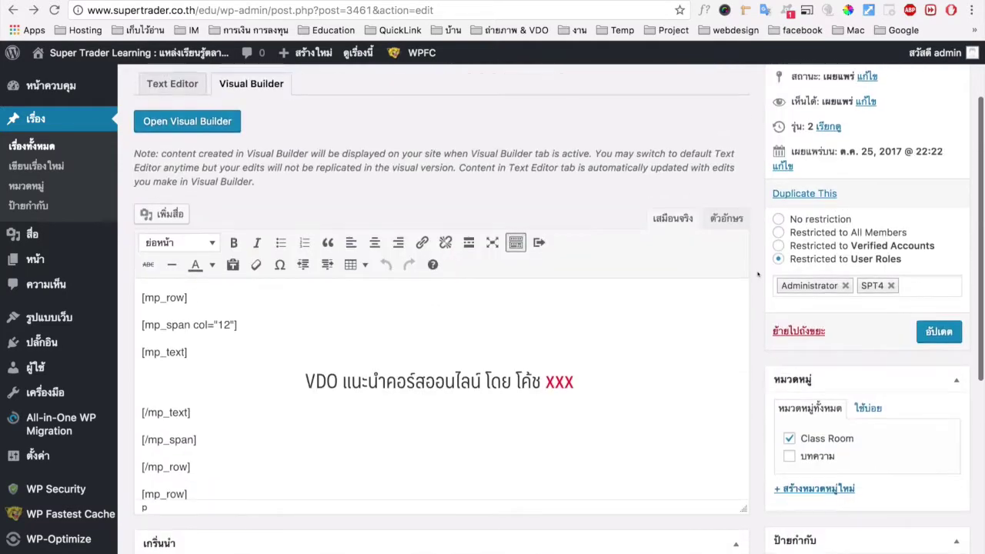
scroll(758, 274, "up", 2)
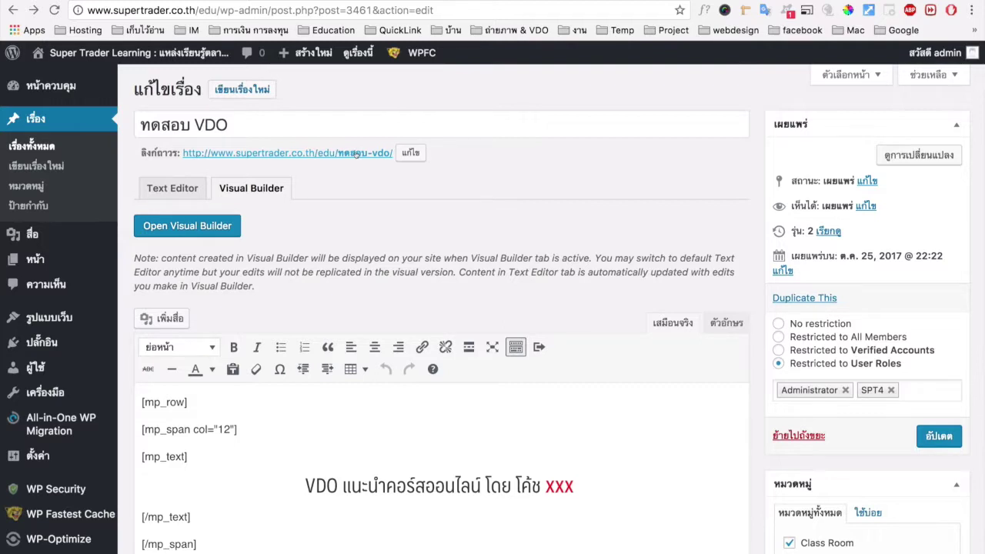
left_click(383, 152)
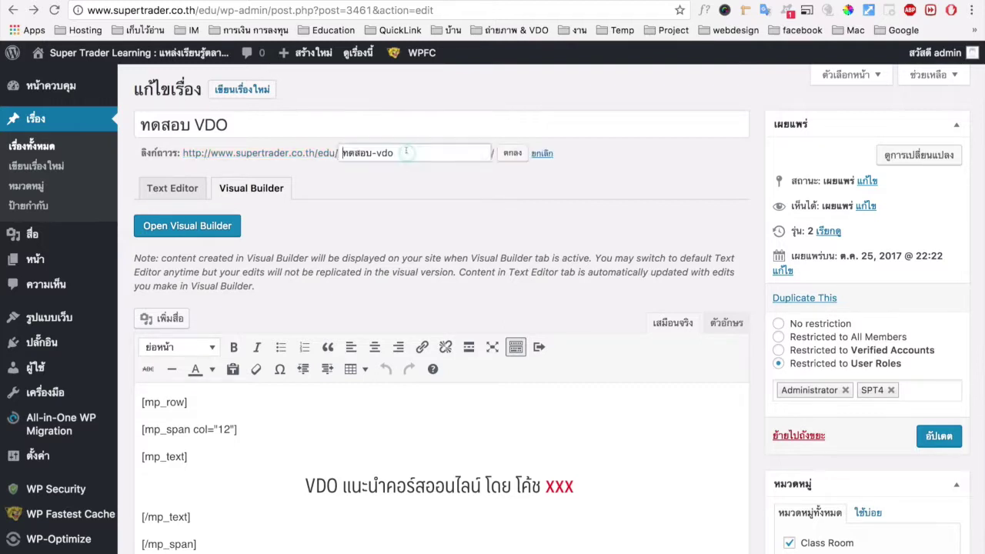
key("super+a")
key("BackSpace")
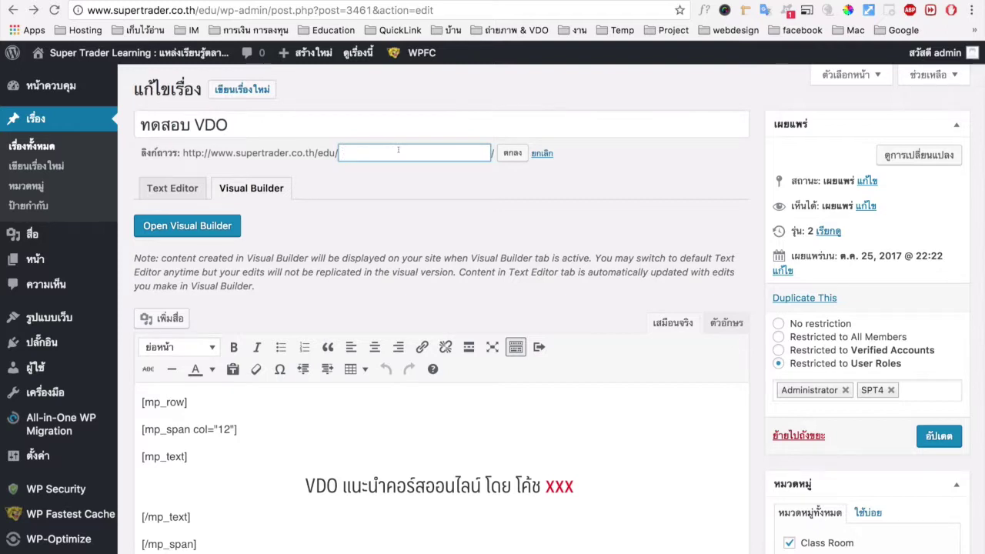
type("vdo")
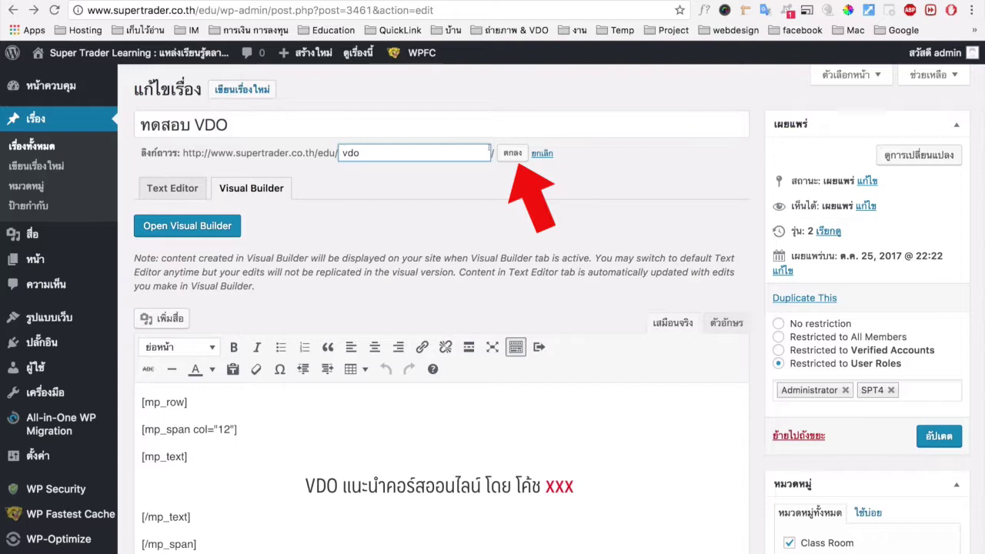
left_click(512, 152)
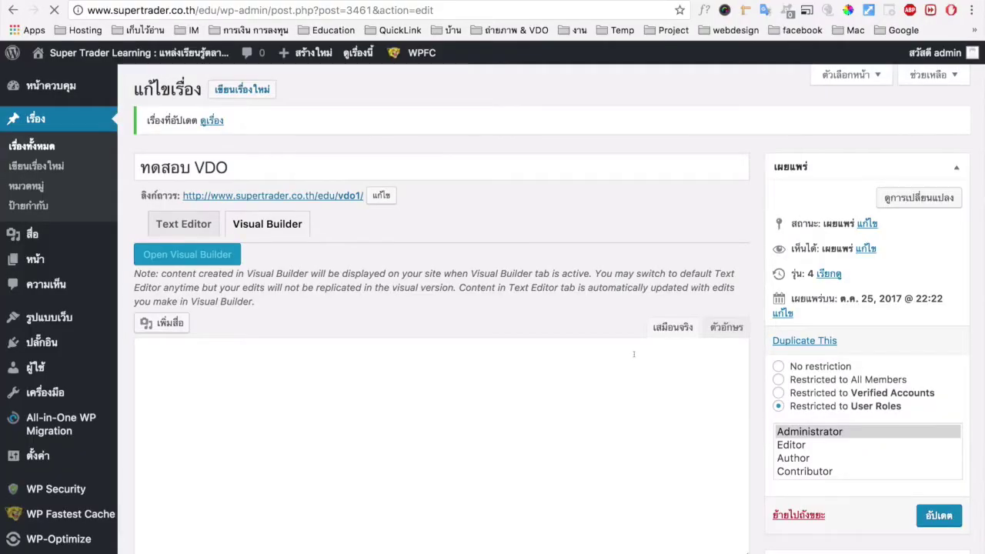
Open the ทดสอบ VDO post from the live site's Class Room category and briefly play its embedded video.
mouse_move(83, 81)
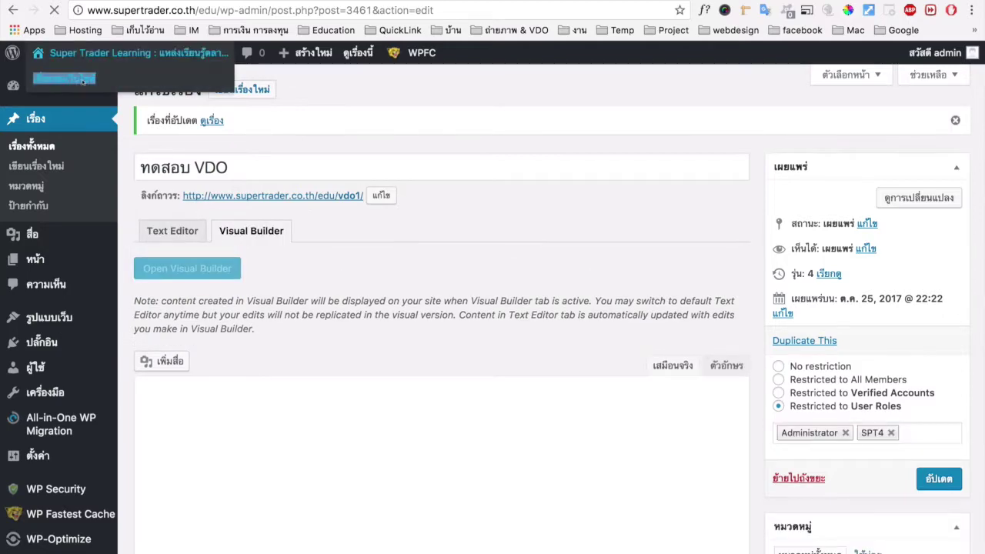
left_click(82, 80)
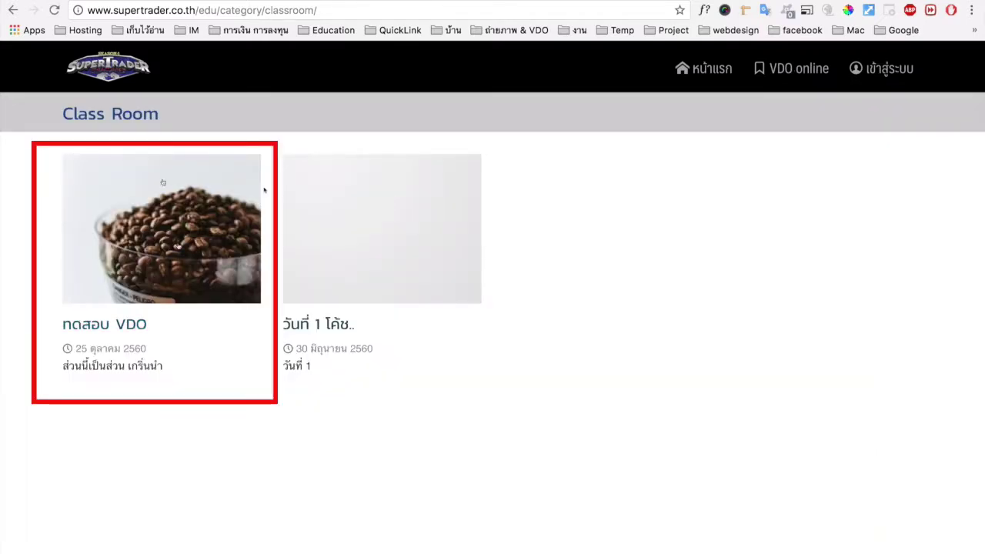
left_click(189, 273)
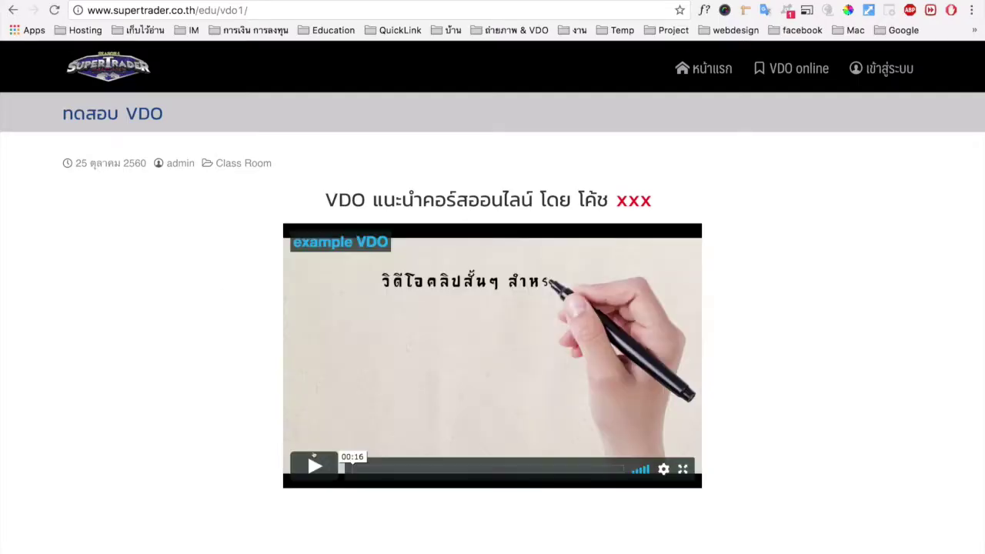
left_click(355, 373)
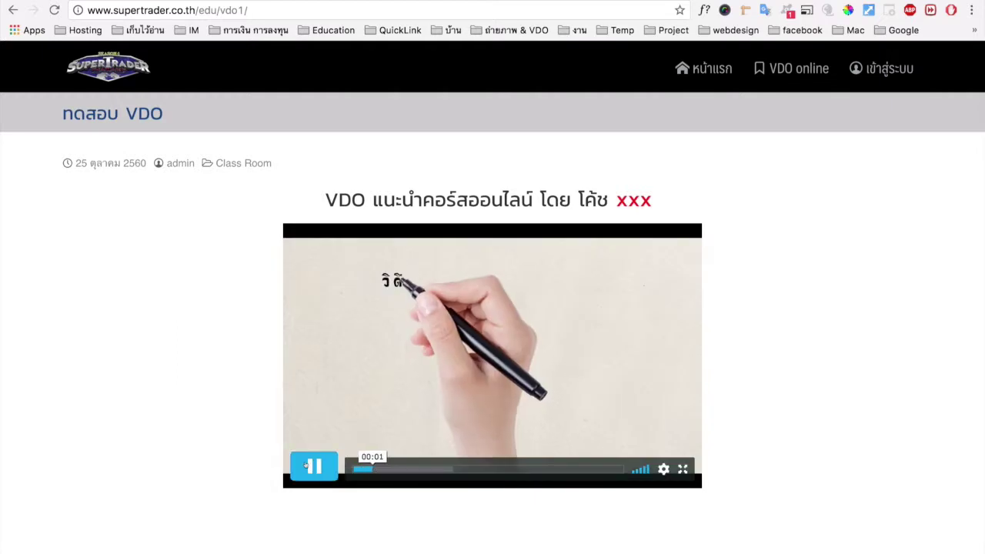
left_click(308, 465)
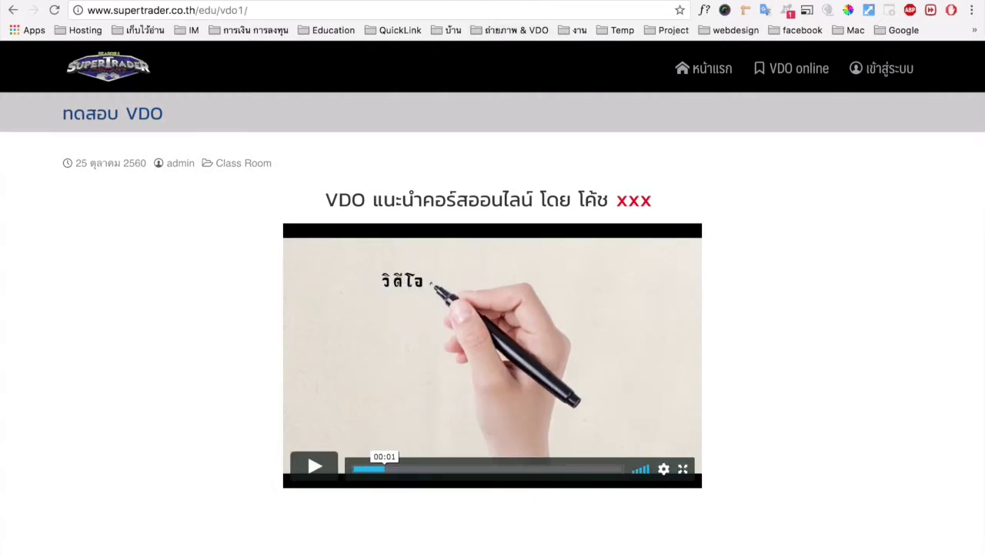
Switch to the video's Vimeo privacy settings, replace the allowed embedding domain with itfever.com and save.
key("ctrl+Tab")
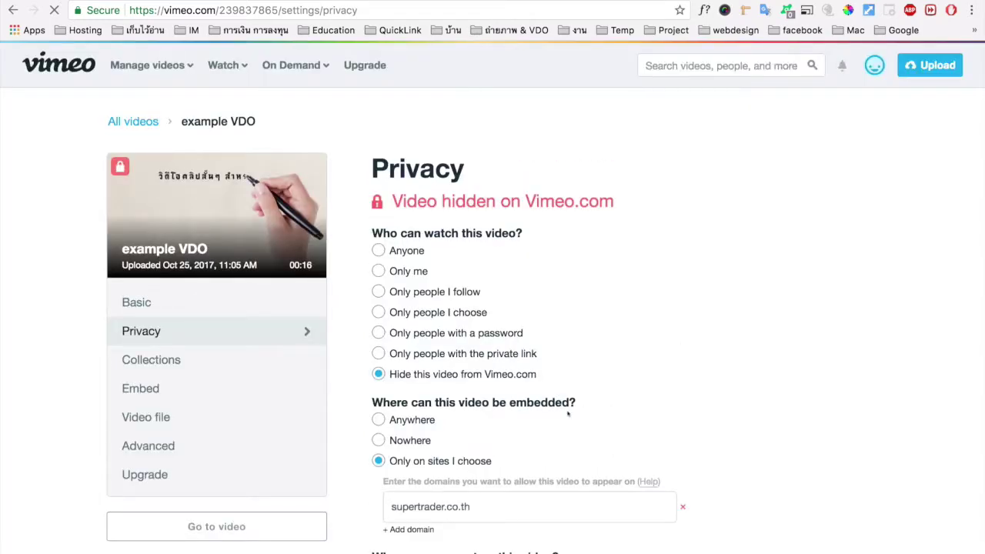
scroll(568, 414, "down", 3)
left_click(480, 380)
key("BackSpace")
key("BackSpace")
key("BackSpace")
key("BackSpace")
key("BackSpace")
key("BackSpace")
key("BackSpace")
key("BackSpace")
key("BackSpace")
key("BackSpace")
key("BackSpace")
key("BackSpace")
key("BackSpace")
key("BackSpace")
key("BackSpace")
key("BackSpace")
key("BackSpace")
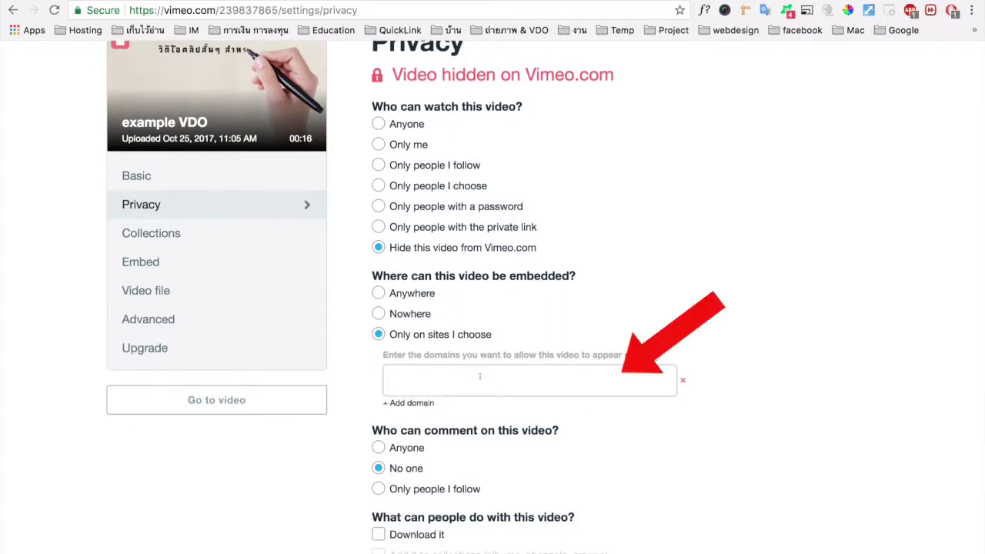
type("itfever.com")
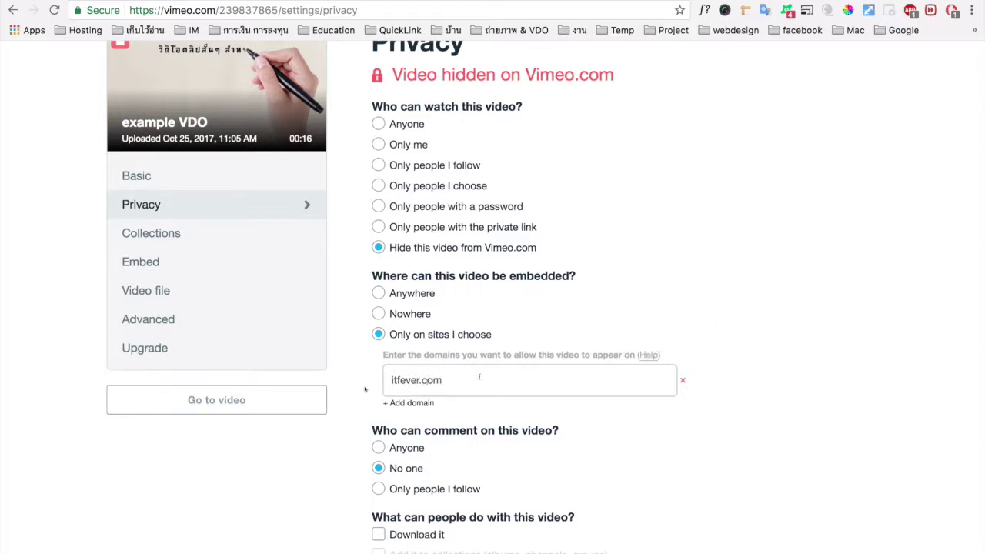
scroll(365, 388, "up", 3)
scroll(377, 400, "down", 8)
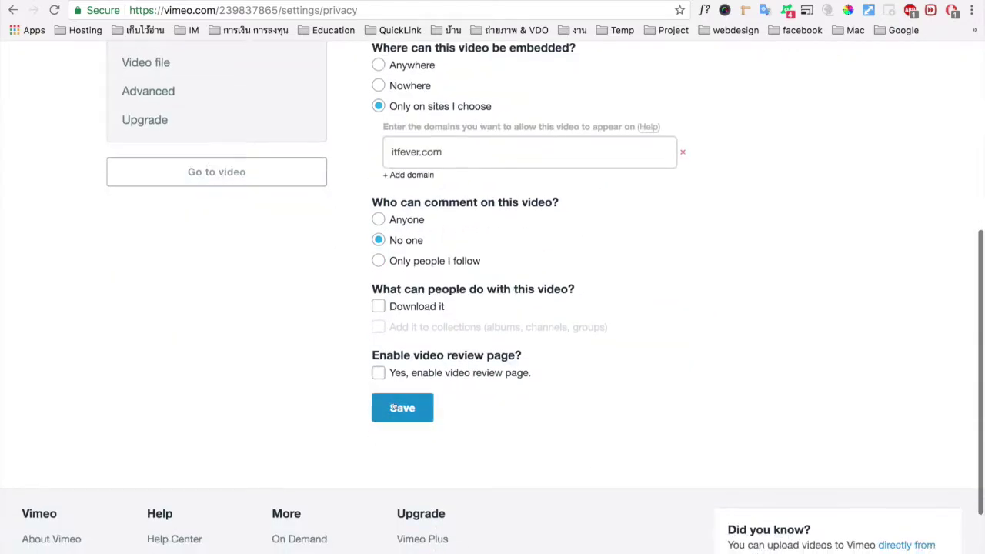
left_click(393, 408)
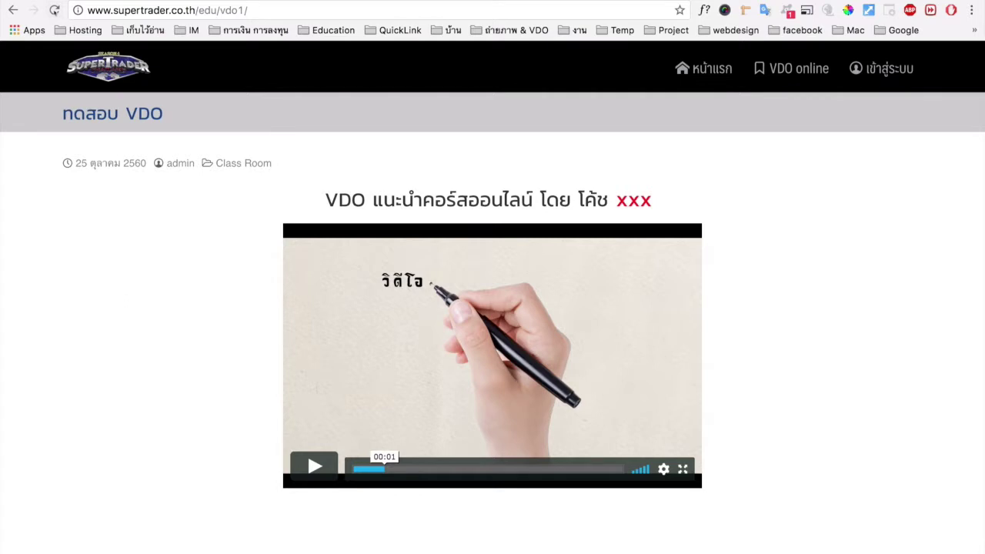
Reload the live ทดสอบ VDO post to test the embedding restriction on its video.
left_click(53, 10)
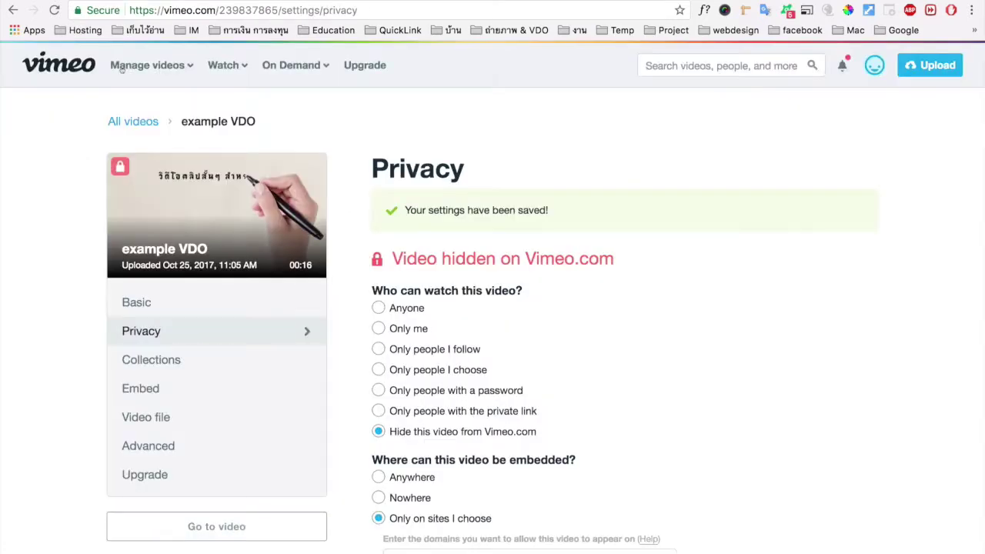
Switch back to Vimeo, open the list of own videos and select all of them.
mouse_move(146, 65)
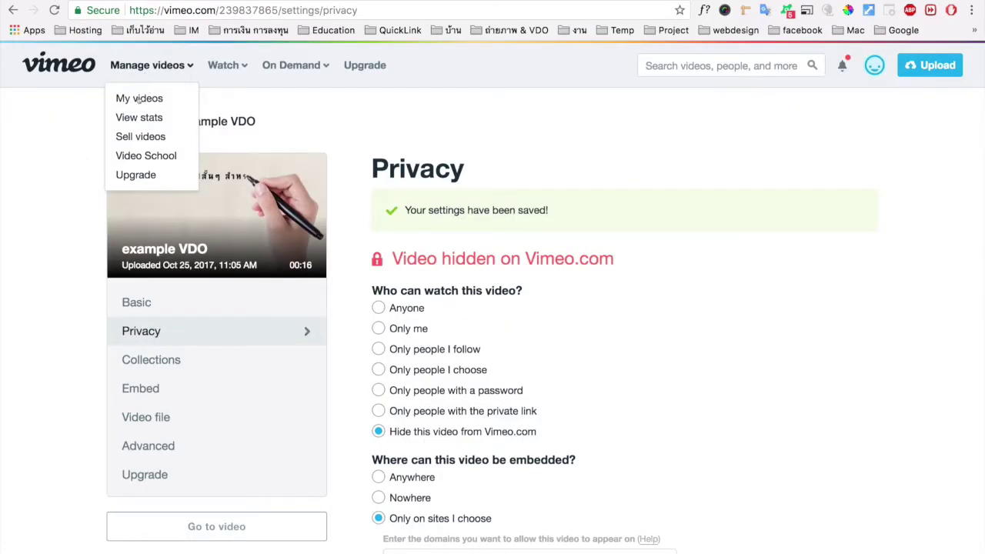
left_click(140, 99)
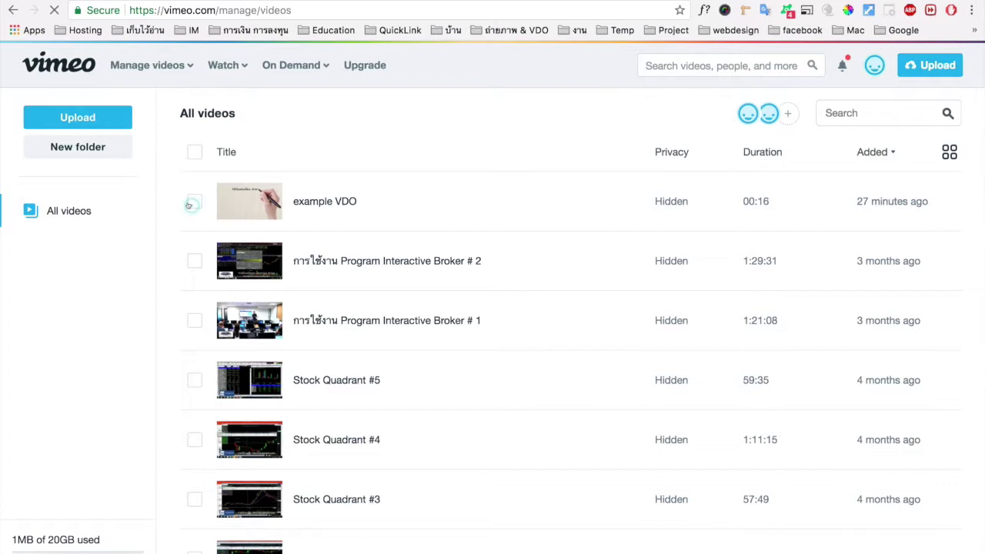
left_click(192, 205)
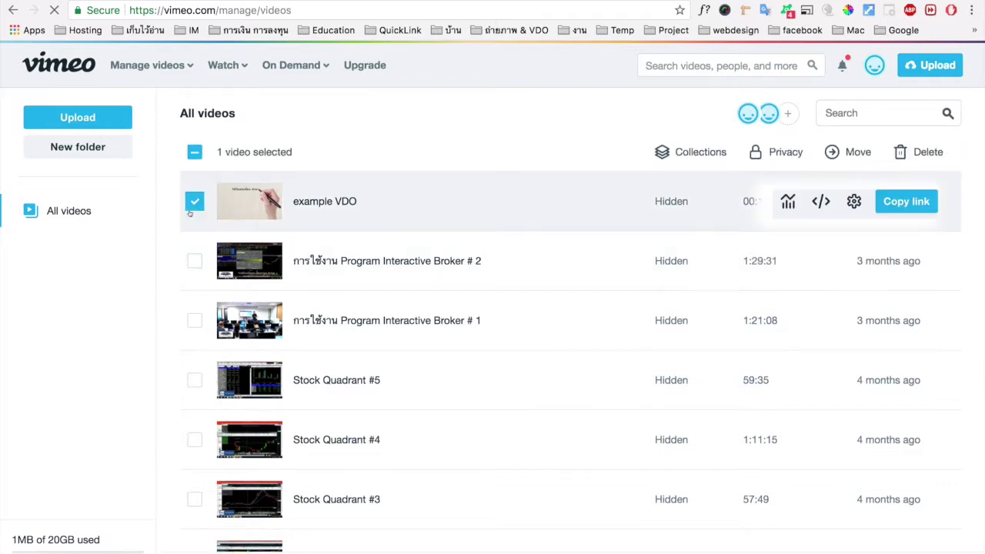
left_click(193, 259)
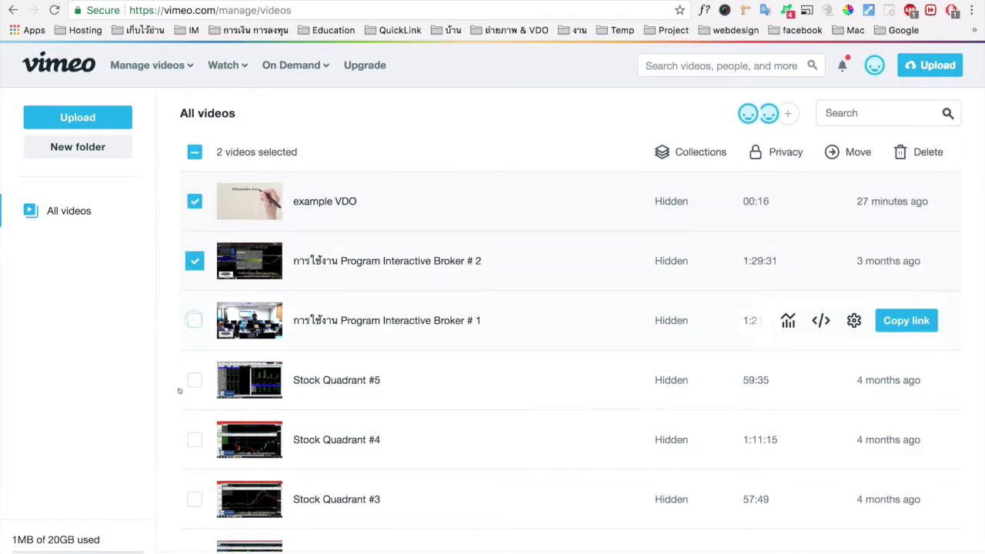
left_click(194, 320)
left_click(194, 152)
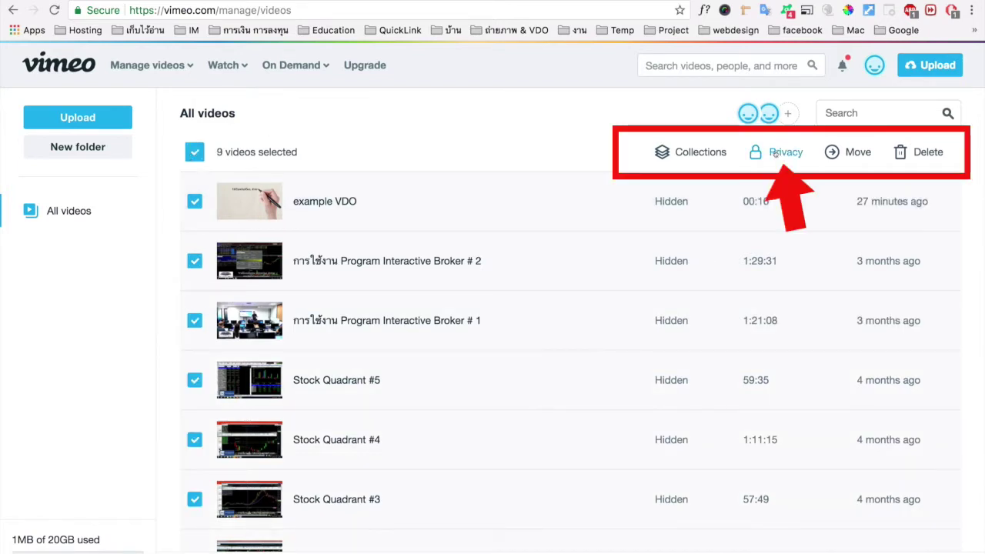
Review the bulk privacy settings for the selected videos, including the embed domain option, close them without saving and clear the selection.
left_click(773, 152)
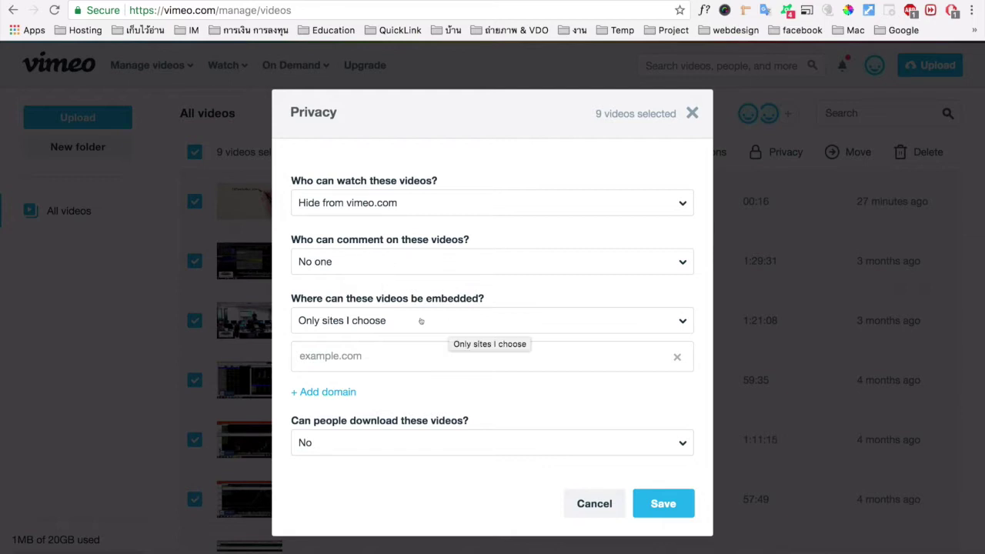
left_click(530, 356)
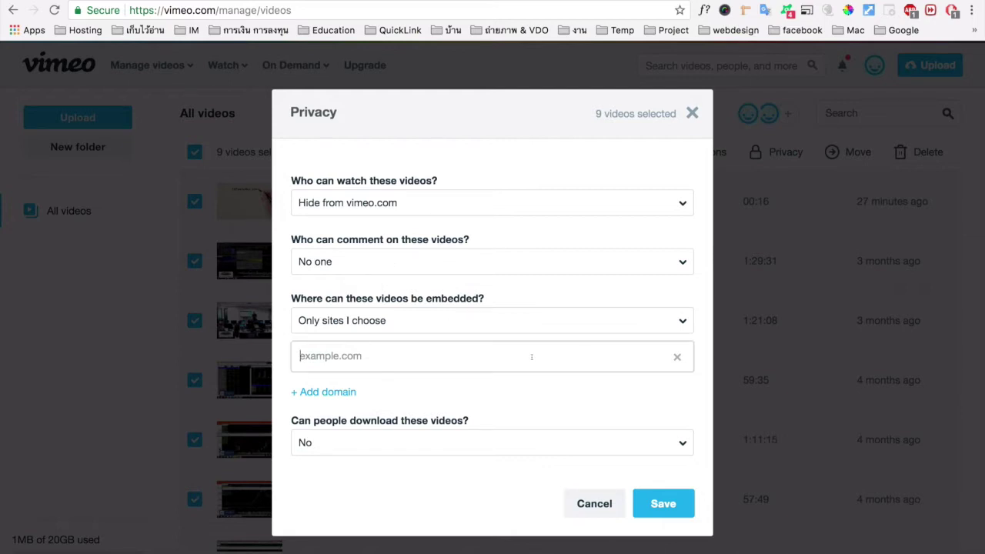
key("Tab")
key("Tab")
key("Tab")
key("Tab")
key("Tab")
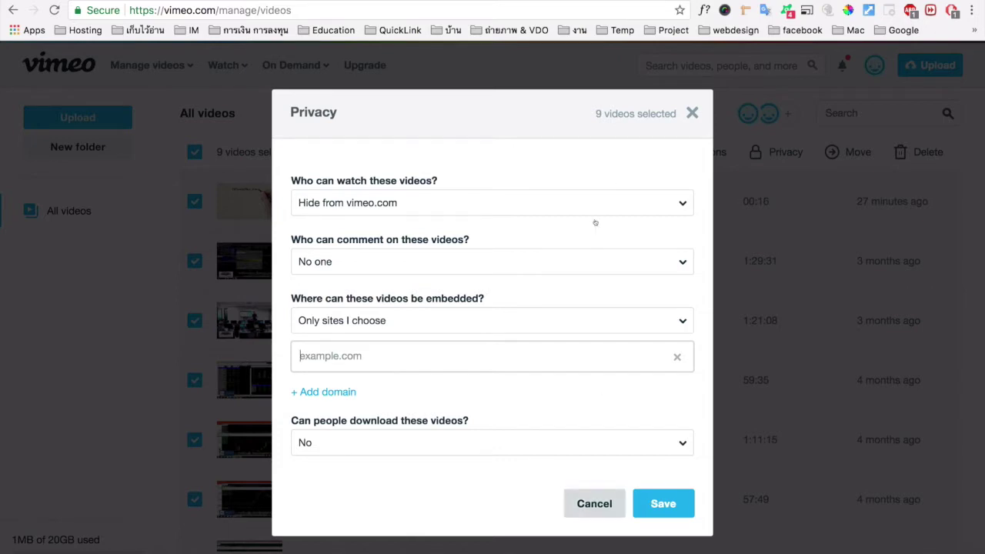
key("Tab")
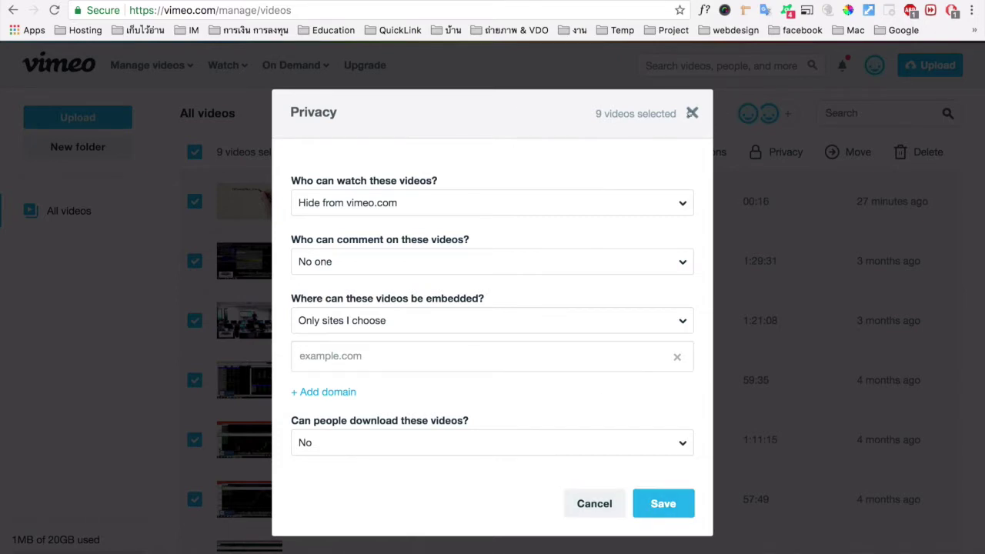
left_click(693, 113)
mouse_move(472, 221)
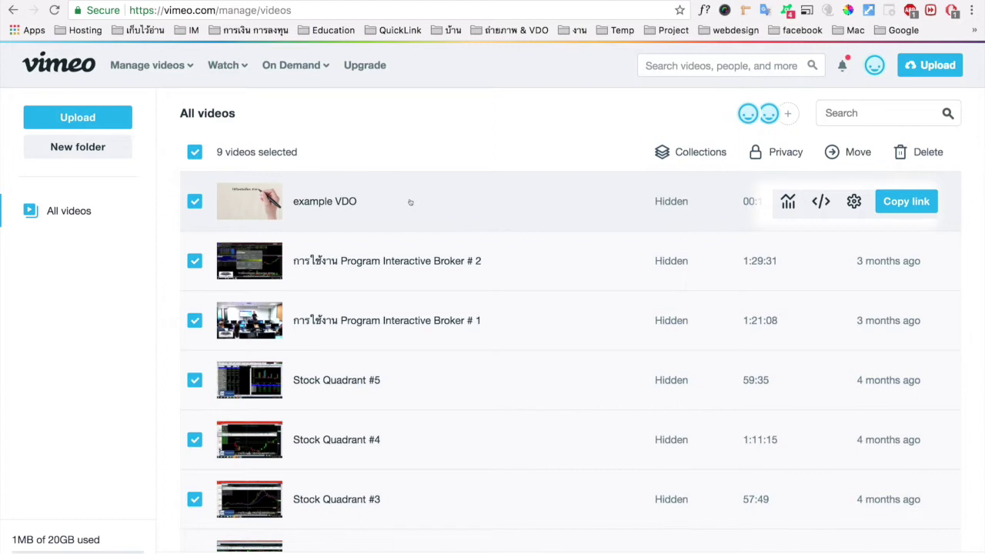
key("Escape")
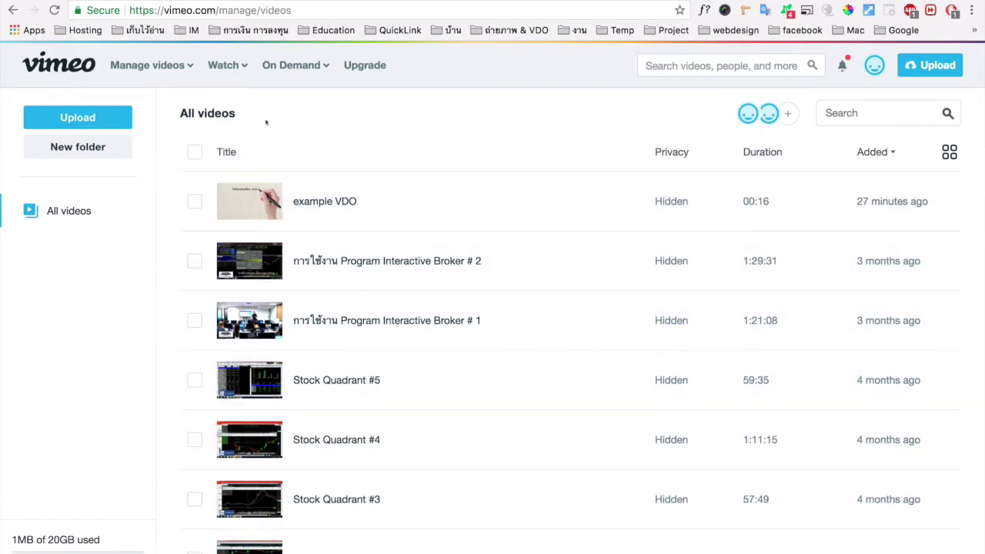